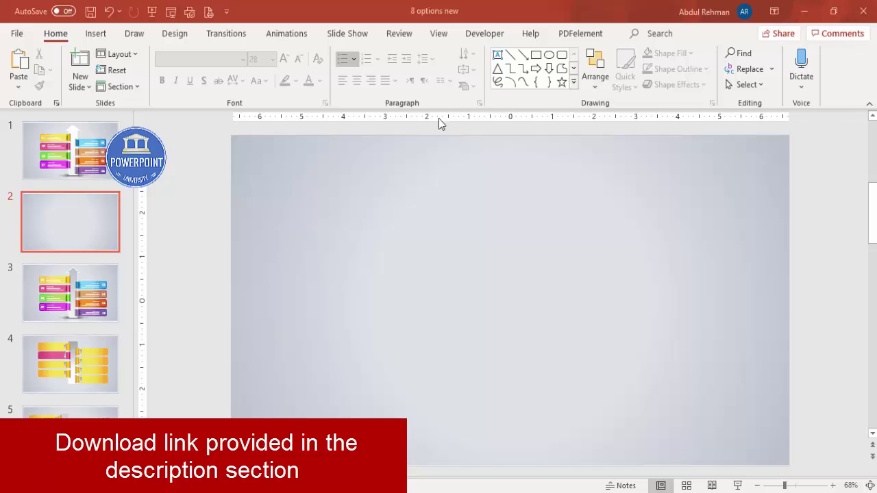
Step: Turn on guides and draw a tall rounded rectangle down the slide's centre
click(438, 34)
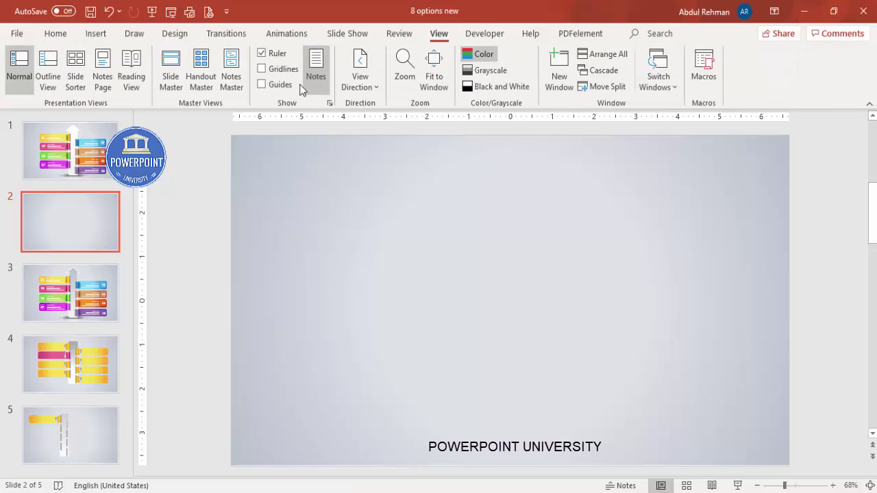
click(294, 85)
click(96, 34)
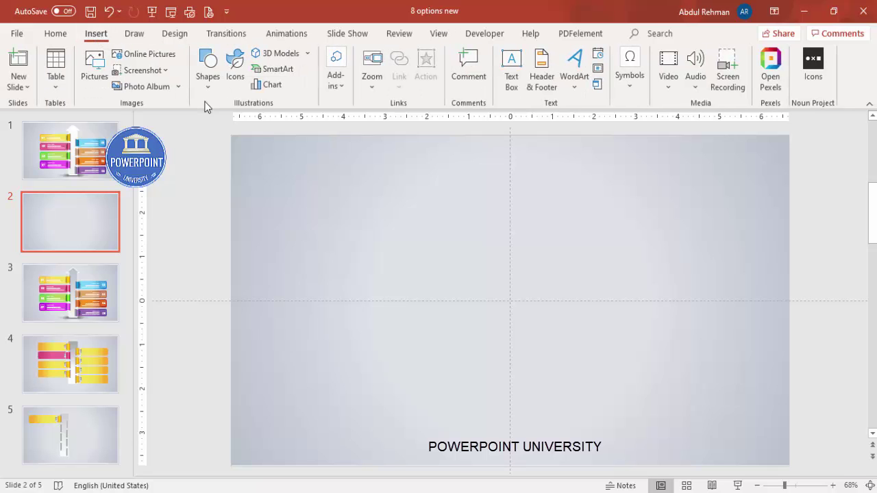
click(210, 88)
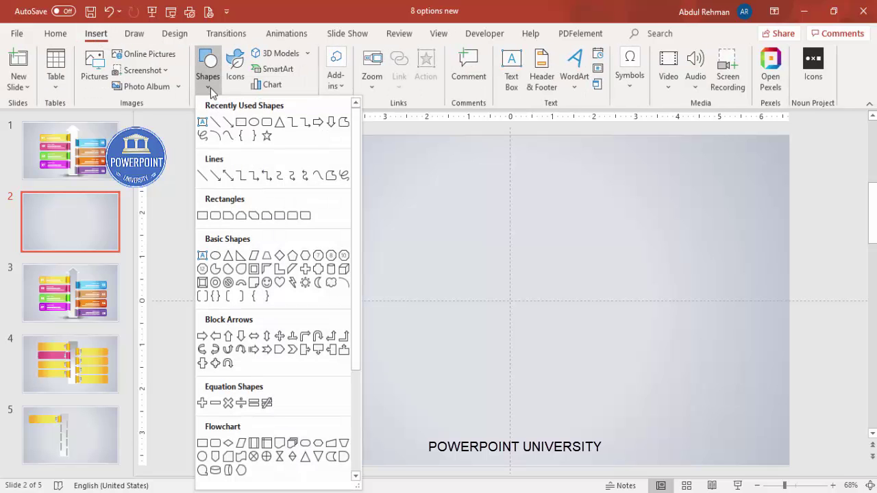
click(215, 216)
drag(483, 189, 543, 434)
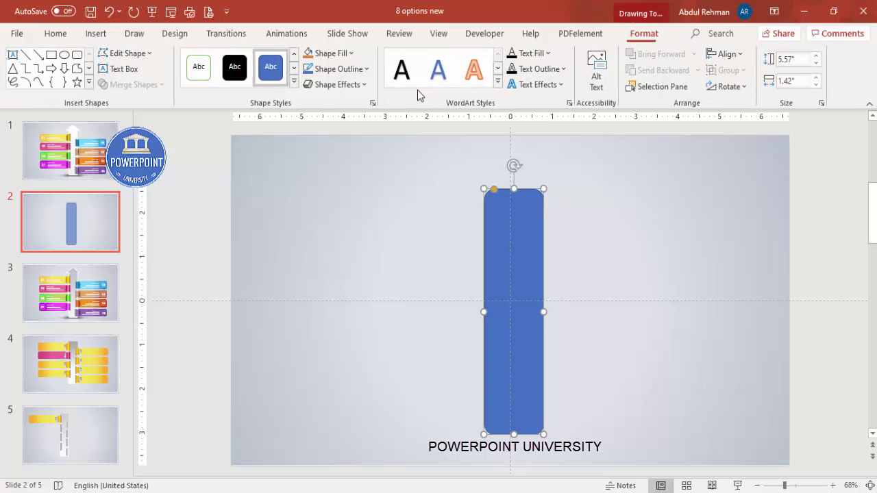
Step: Give the rectangle a white outline and white fill, and centre it horizontally on the slide
click(351, 70)
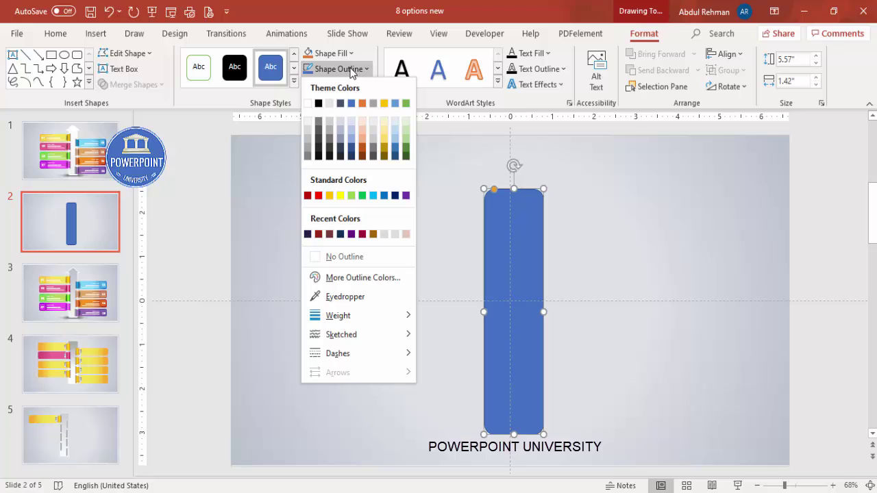
click(307, 104)
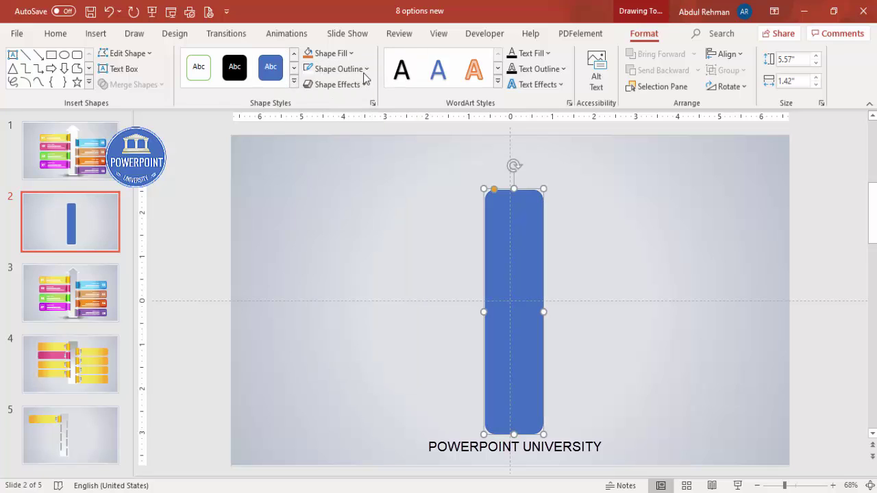
click(336, 56)
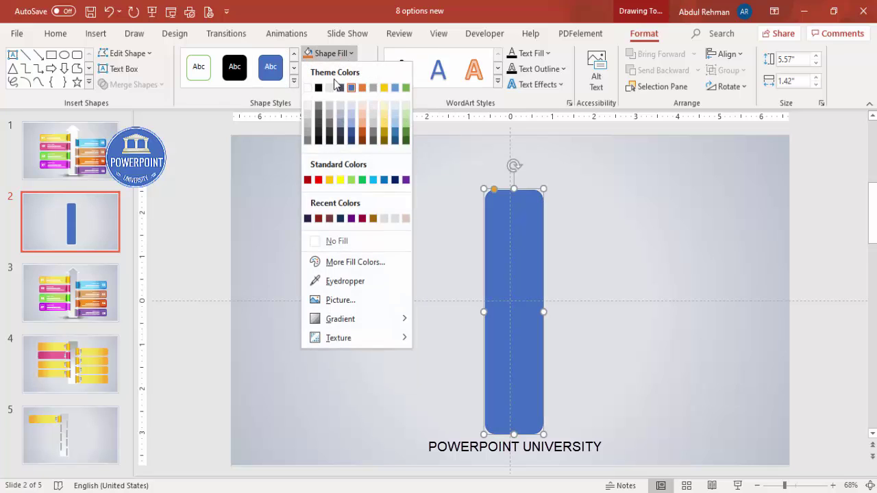
click(307, 88)
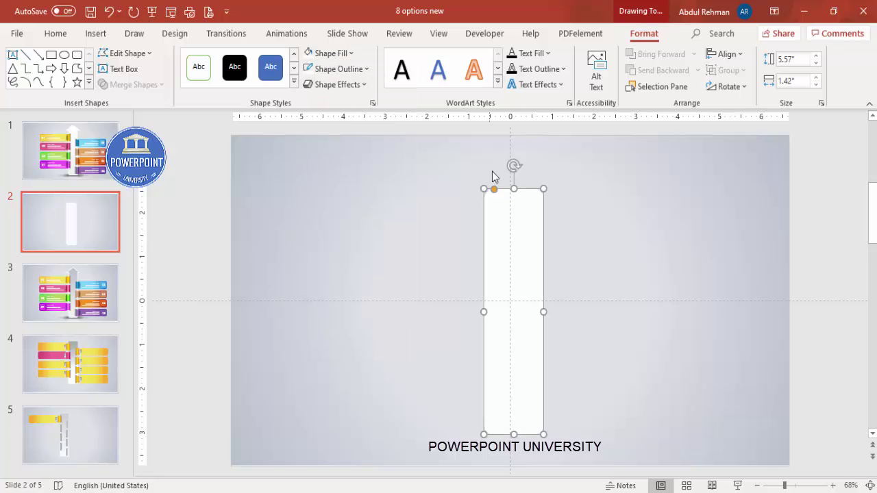
click(733, 56)
click(746, 91)
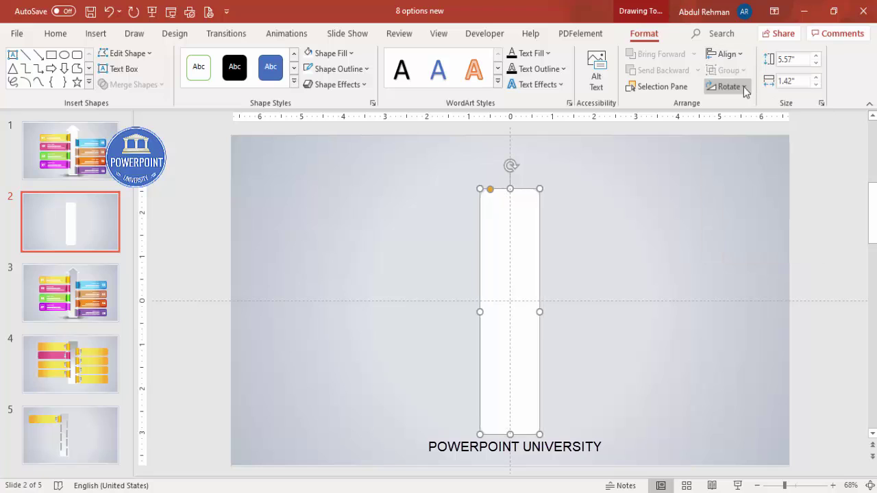
click(589, 254)
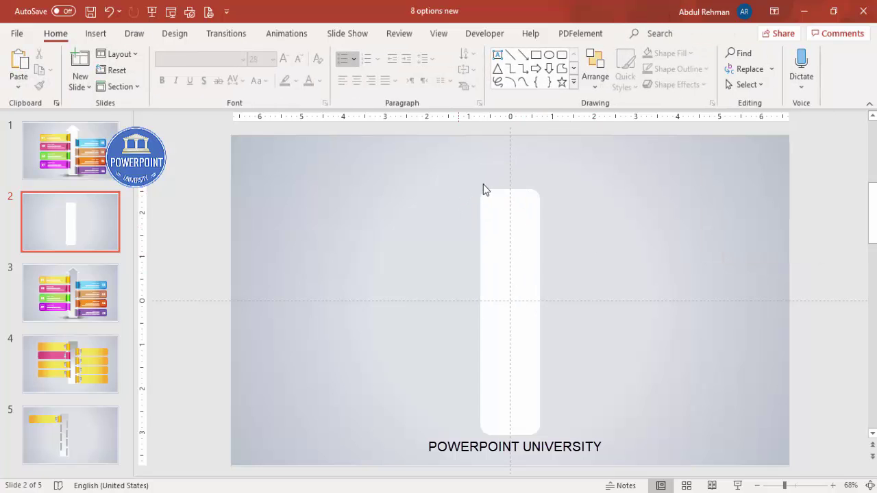
Step: Draw an isosceles triangle on top of the white shaft
click(96, 34)
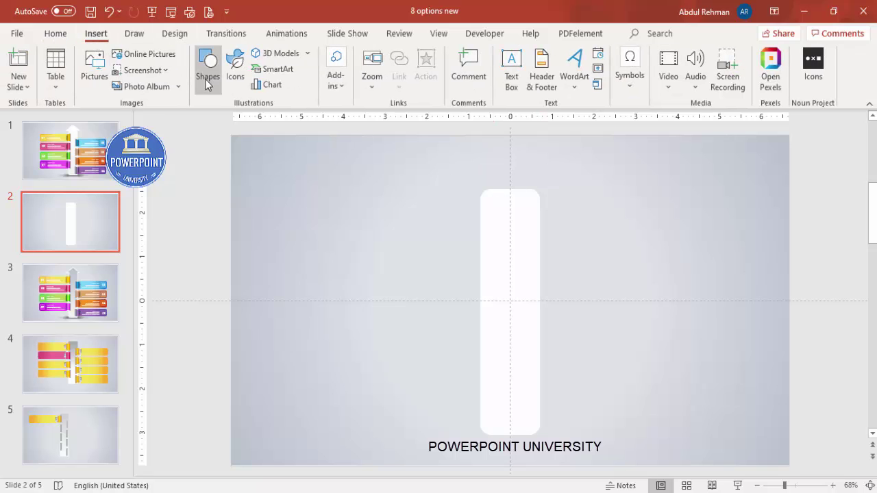
click(199, 87)
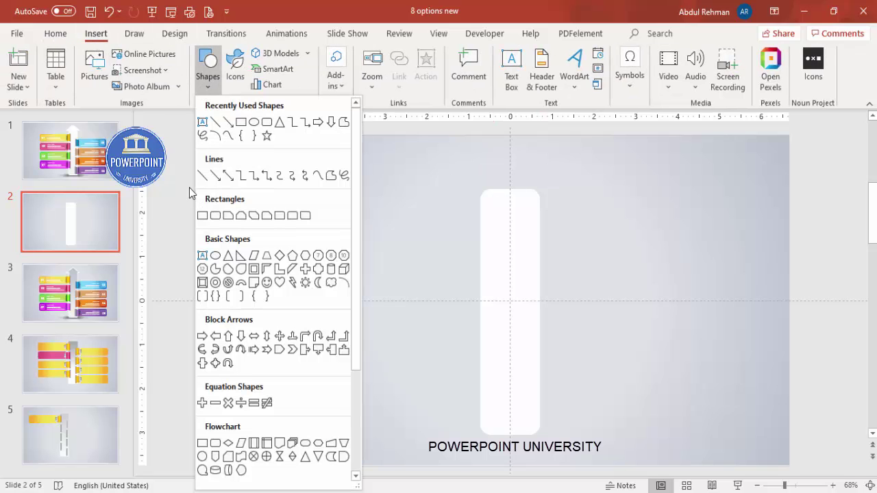
click(229, 256)
drag(460, 139, 558, 205)
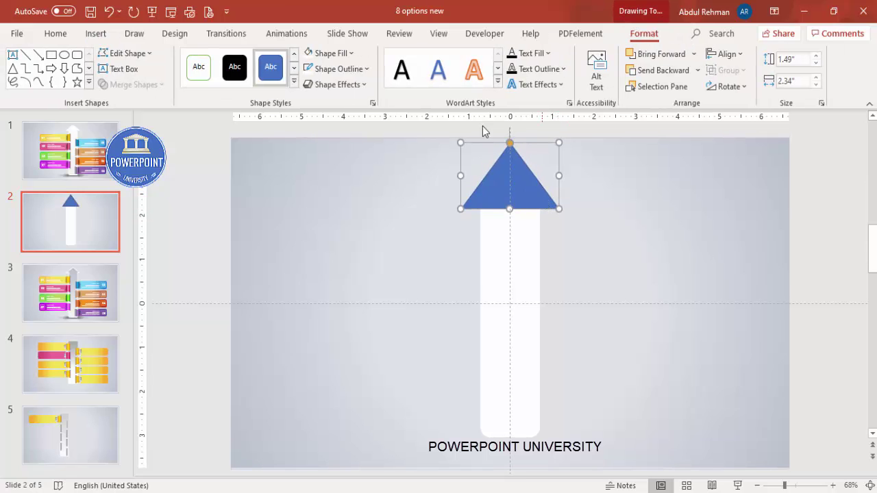
Step: Give the triangle a white outline and white fill
click(353, 68)
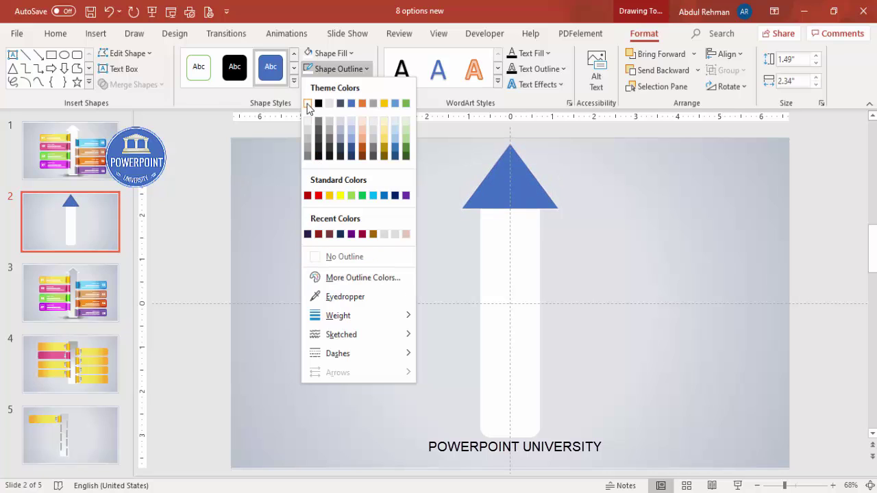
click(336, 84)
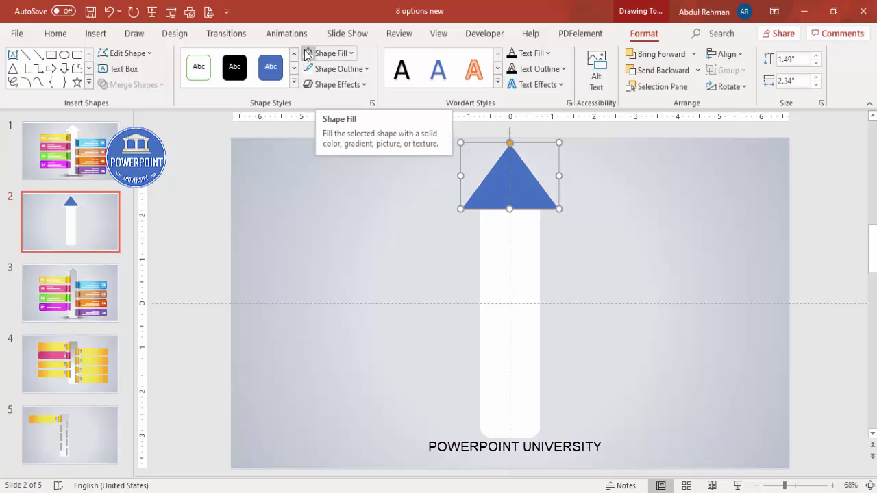
click(339, 55)
click(617, 212)
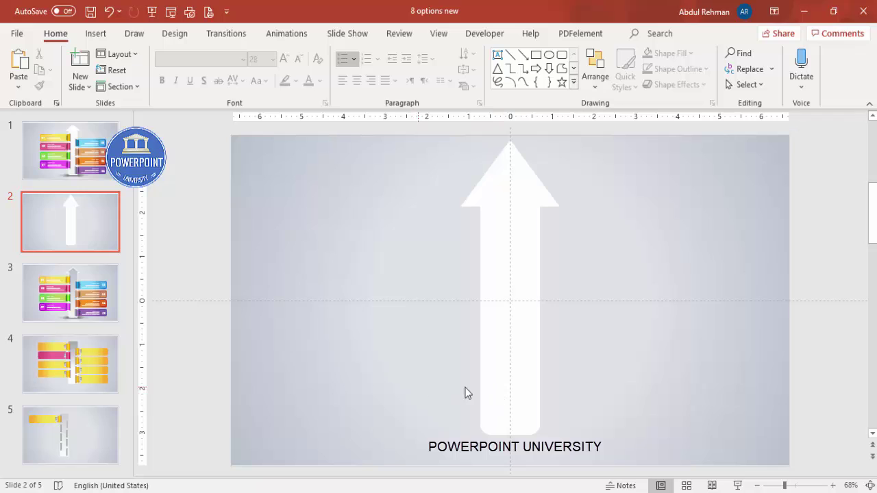
Step: Draw a thin outline-free rectangular bar inside the upper arrow shaft
click(95, 34)
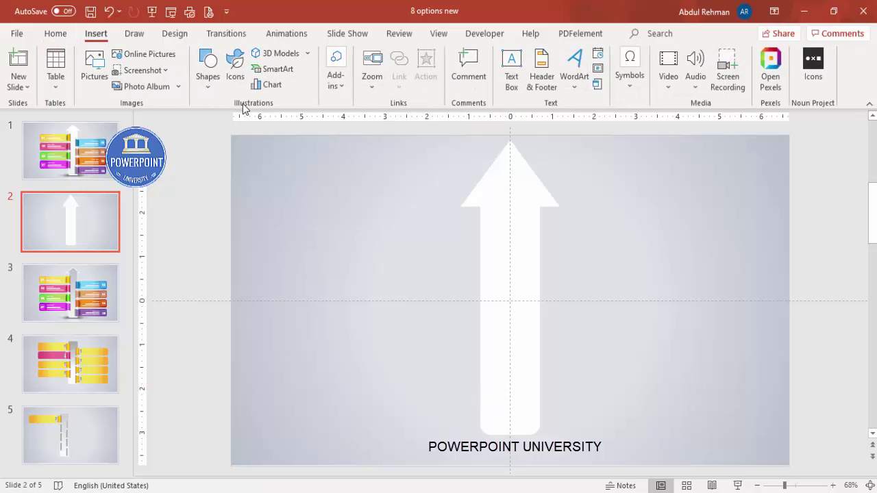
click(208, 77)
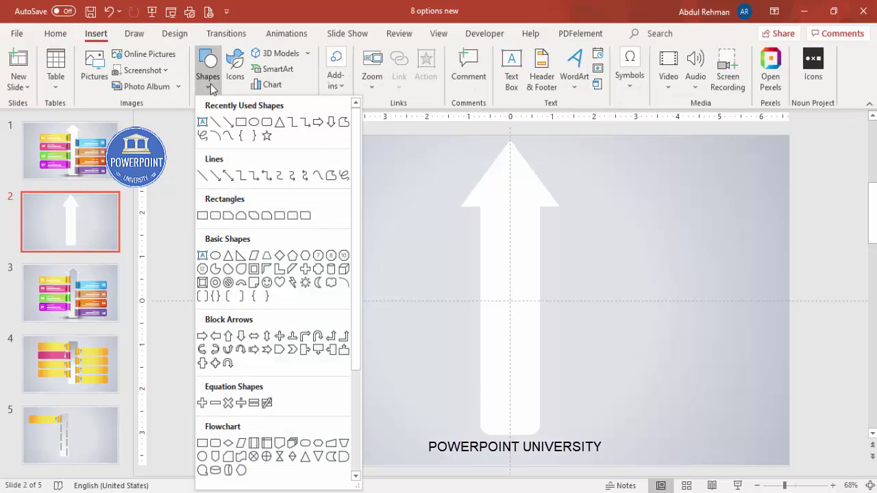
click(202, 216)
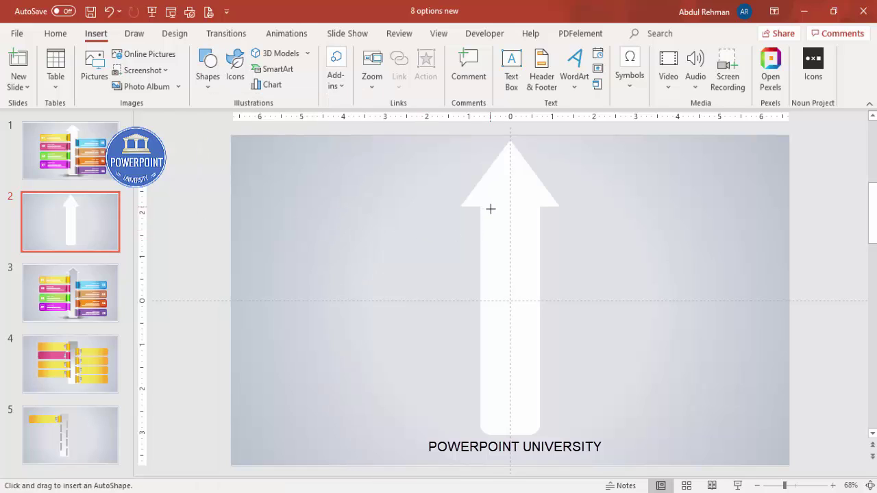
drag(494, 232, 498, 260)
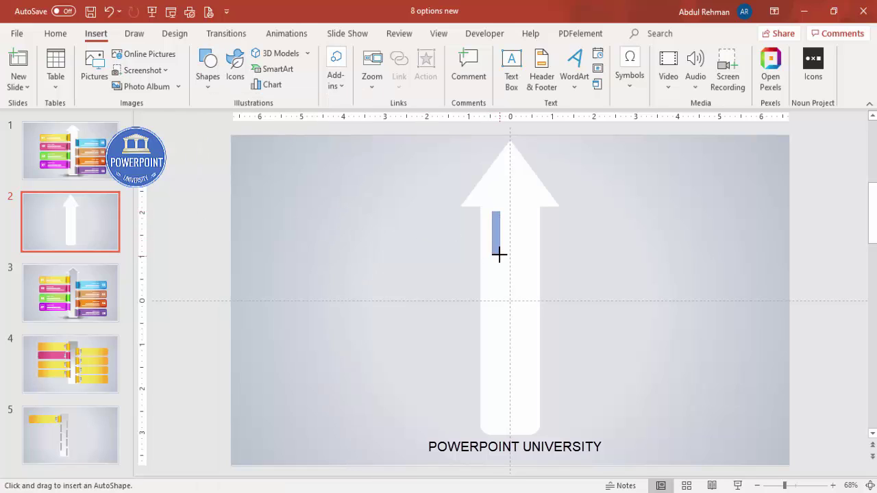
drag(498, 256, 497, 255)
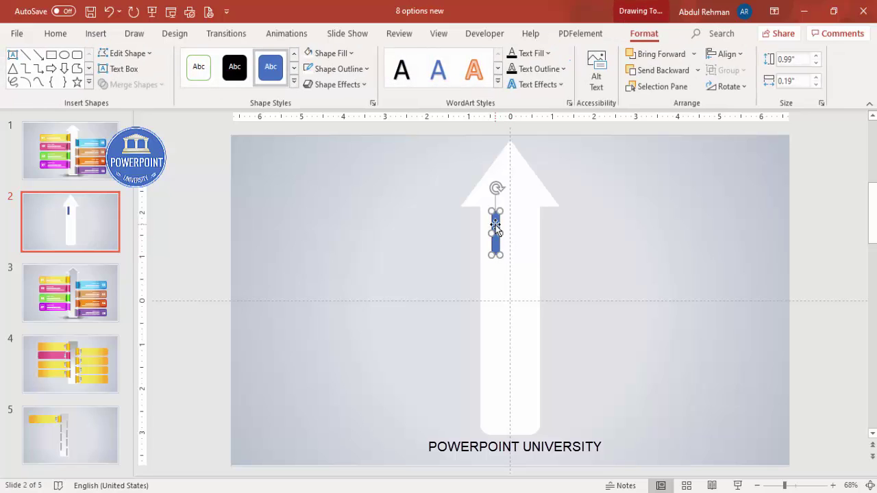
drag(496, 228, 494, 226)
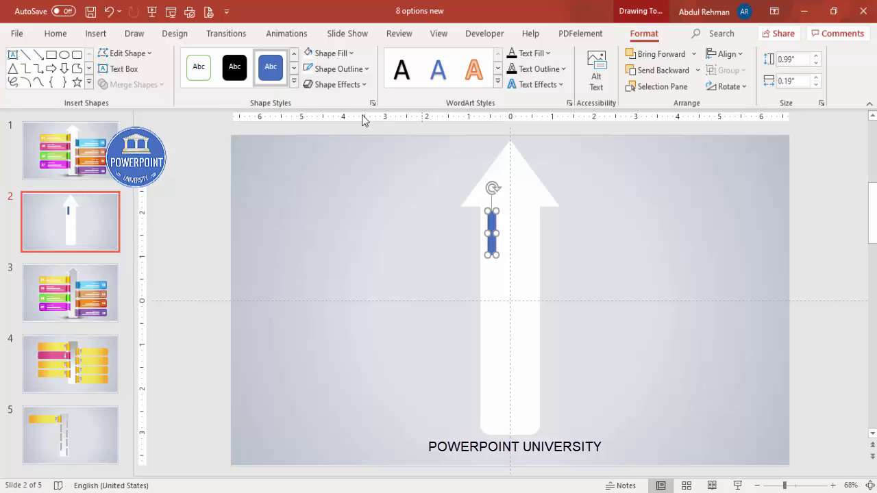
click(361, 69)
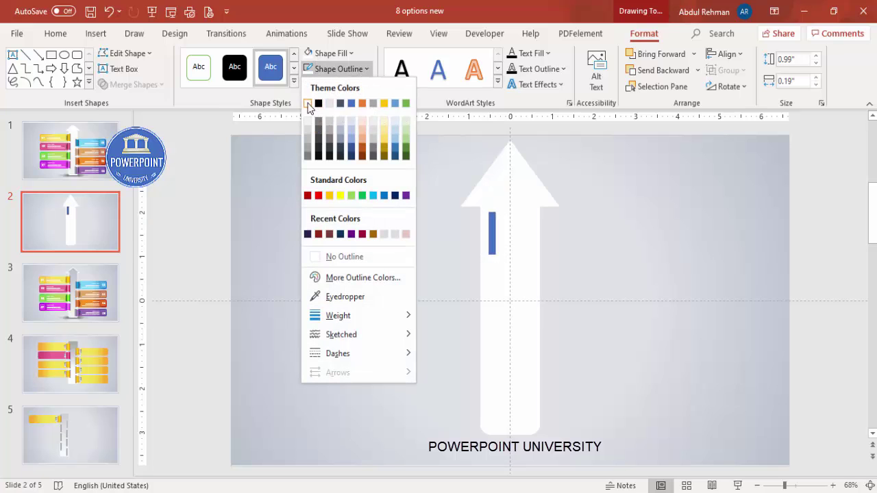
click(341, 255)
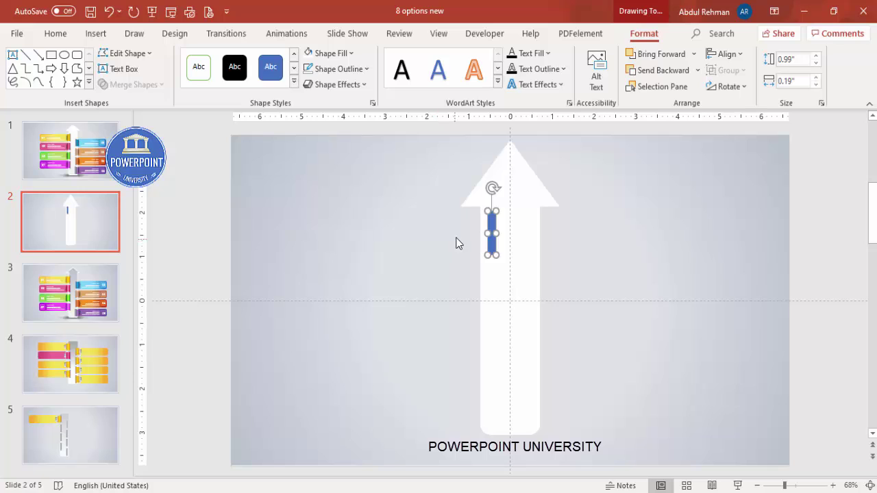
Step: In Format Shape, fill the bar grey and give it an inner top-left shadow
right_click(493, 223)
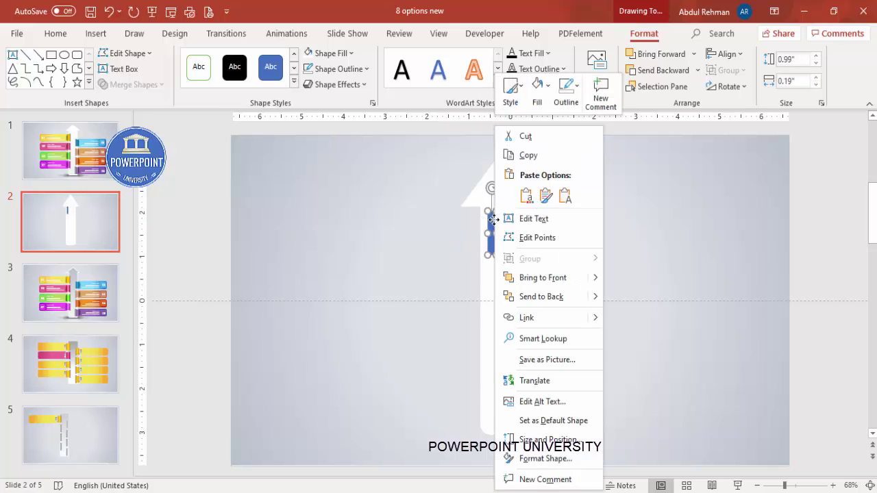
click(552, 456)
click(843, 321)
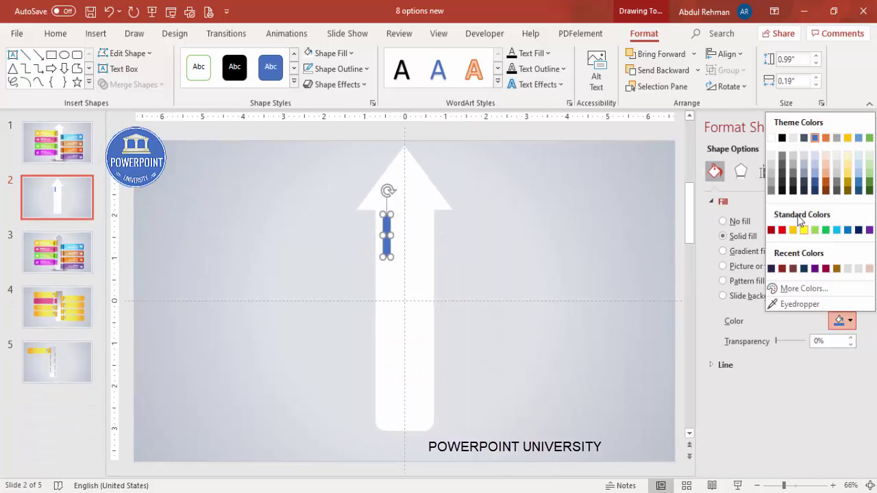
click(773, 183)
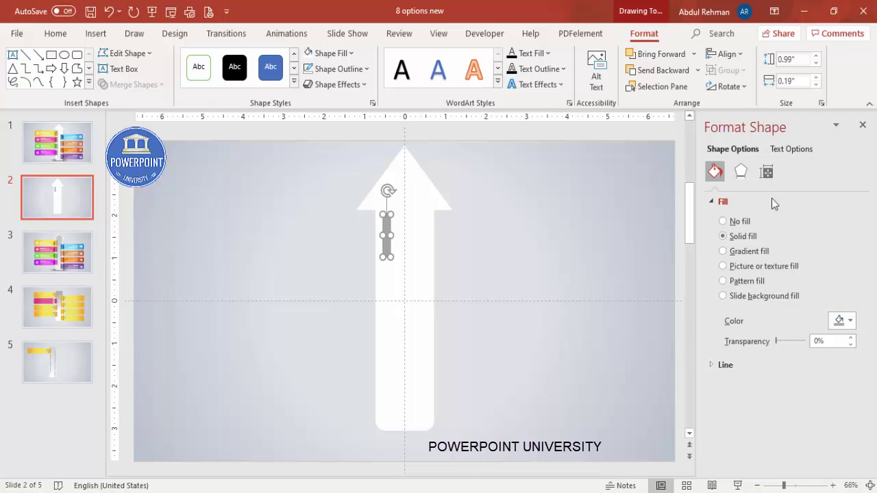
click(740, 172)
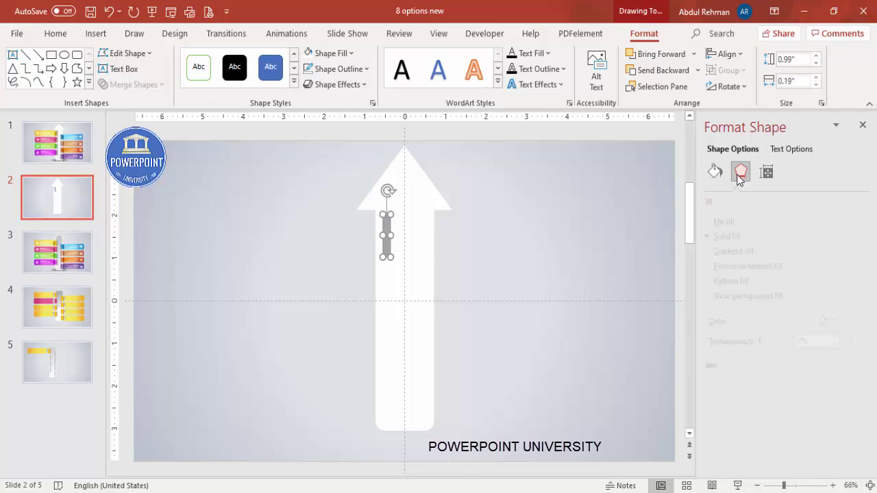
click(726, 201)
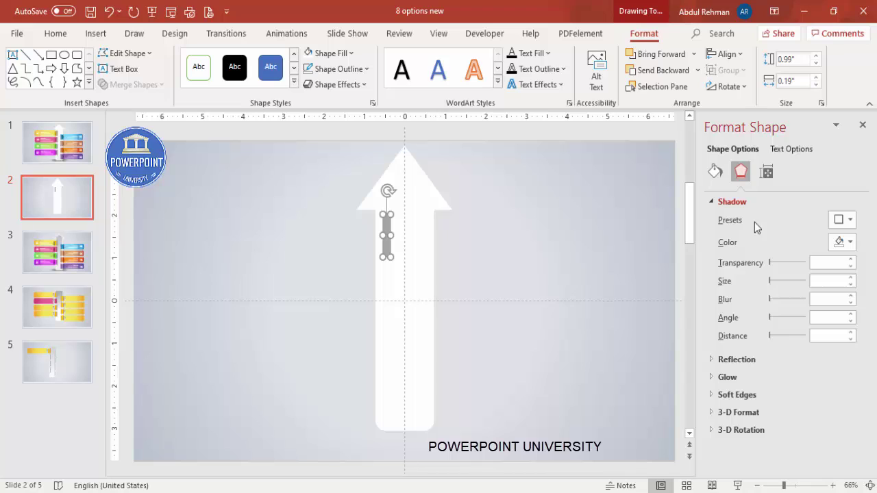
click(837, 221)
drag(867, 268, 873, 365)
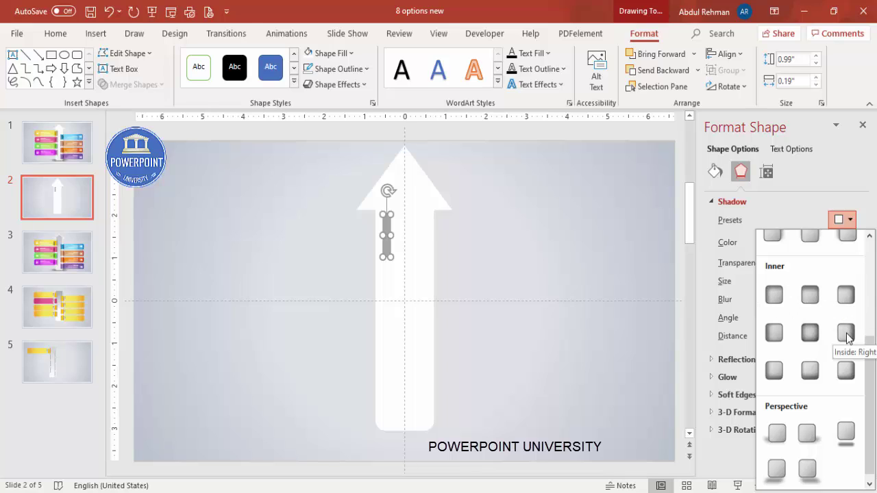
click(774, 296)
Step: Fit the whole slide in the window
click(508, 244)
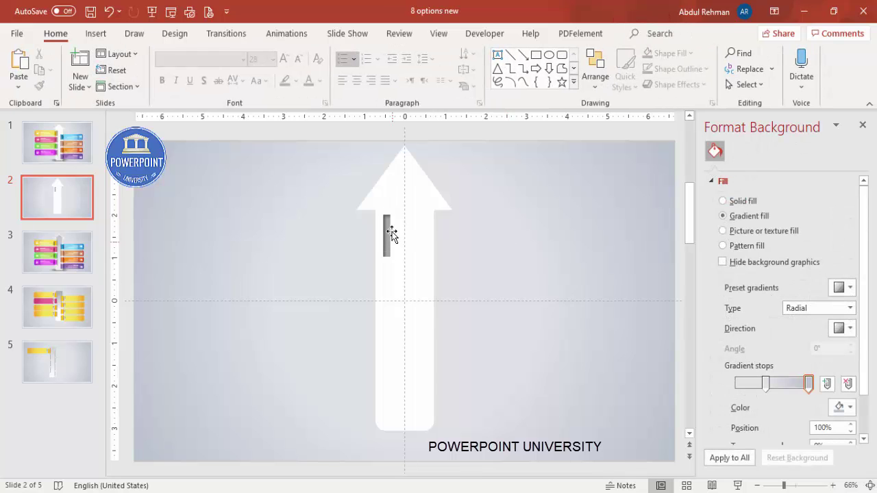
click(798, 486)
scroll(482, 289, up, 2)
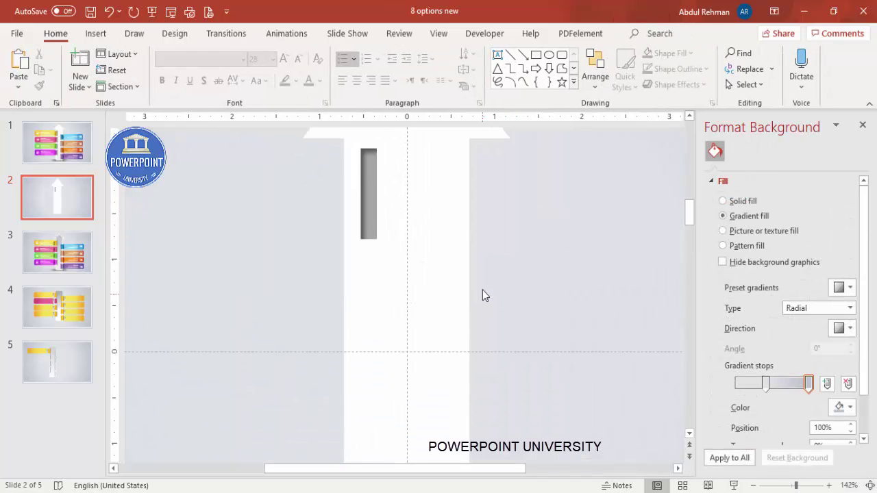
click(868, 486)
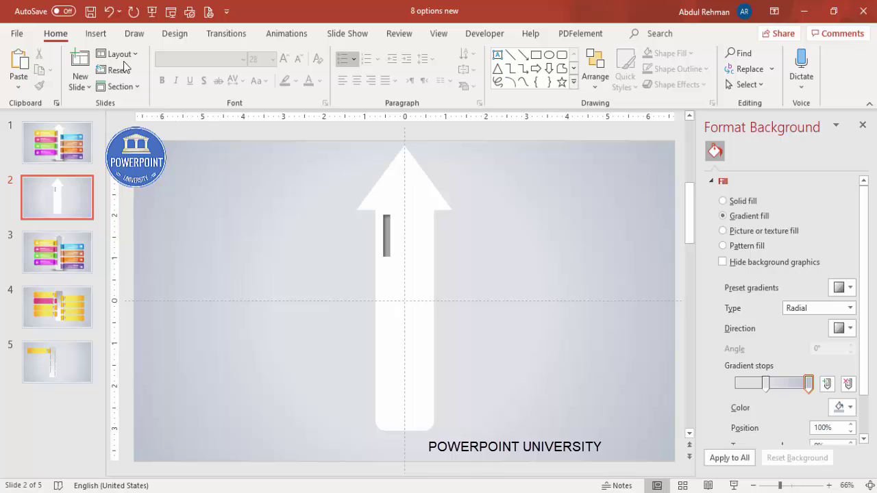
Step: Draw a small rectangle over the grey strip and remove its outline
click(96, 34)
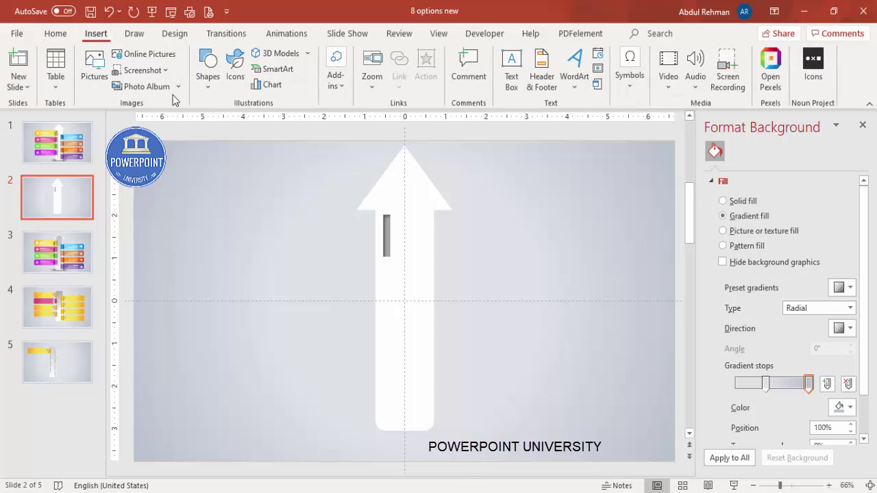
click(209, 75)
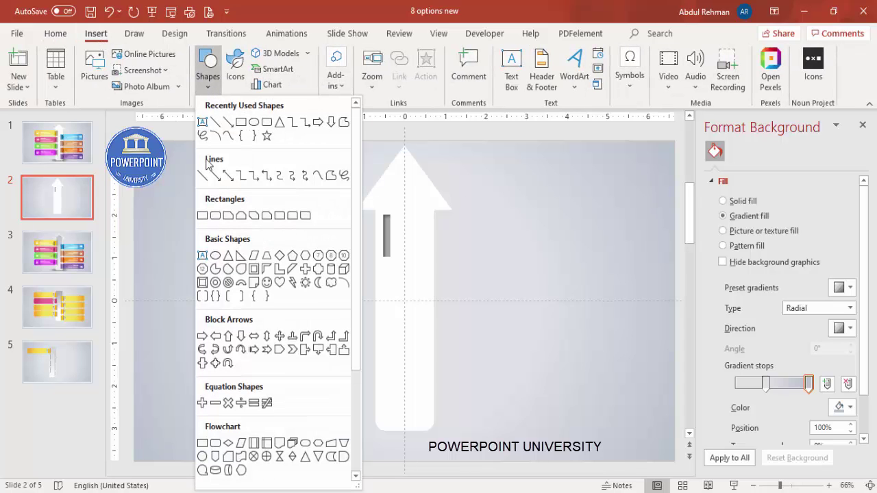
click(202, 217)
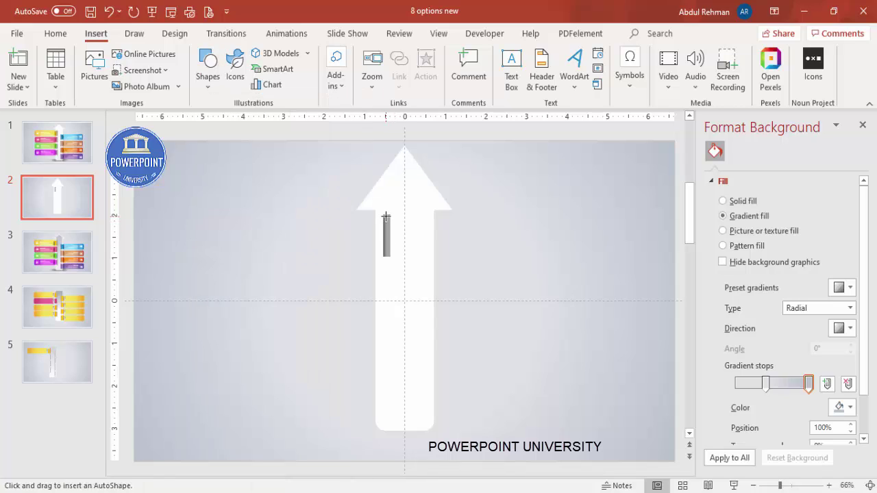
mouse_move(386, 217)
mouse_down()
mouse_move(364, 256)
mouse_move(379, 228)
mouse_up()
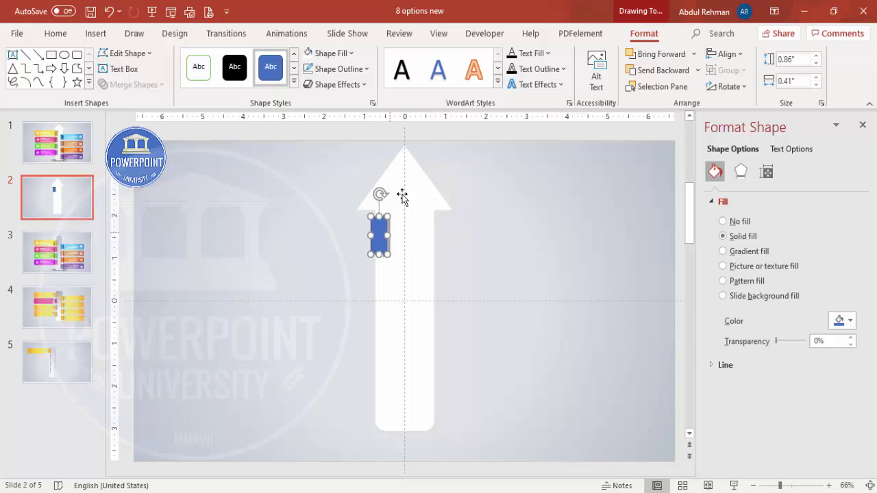
click(361, 71)
click(354, 255)
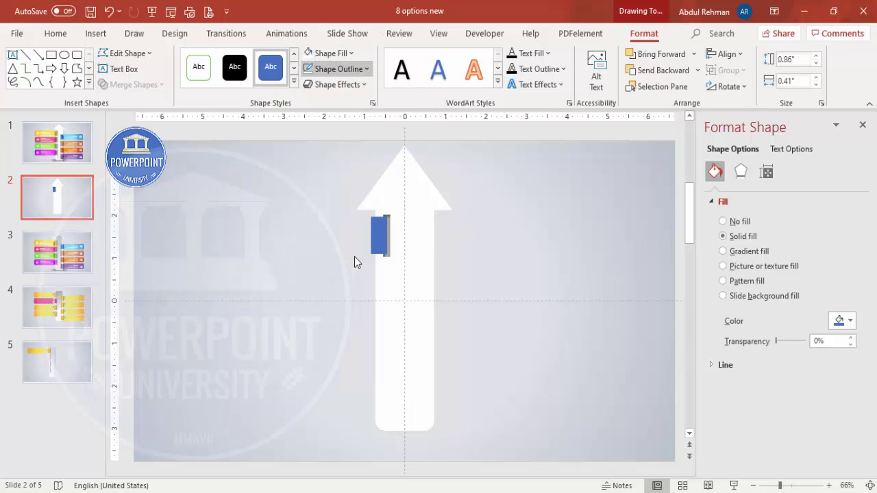
Step: Check the blue rectangle's appearance by selecting and deselecting it
scroll(743, 476, up, 3)
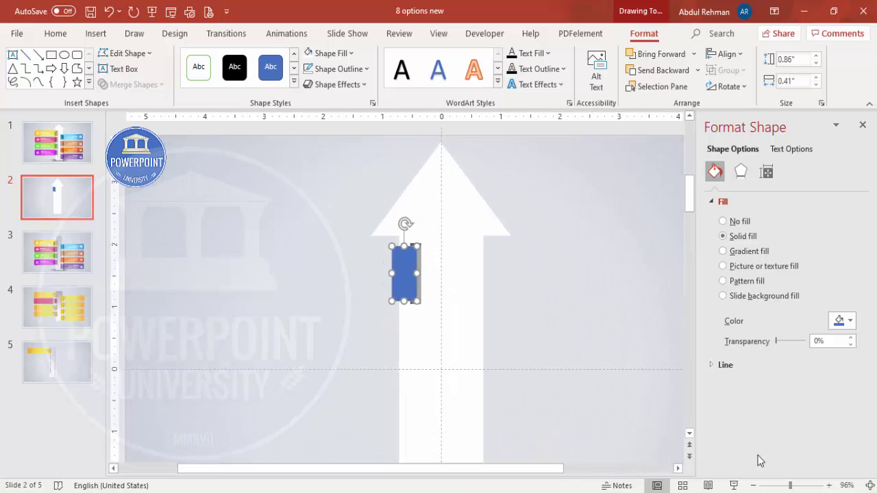
click(522, 288)
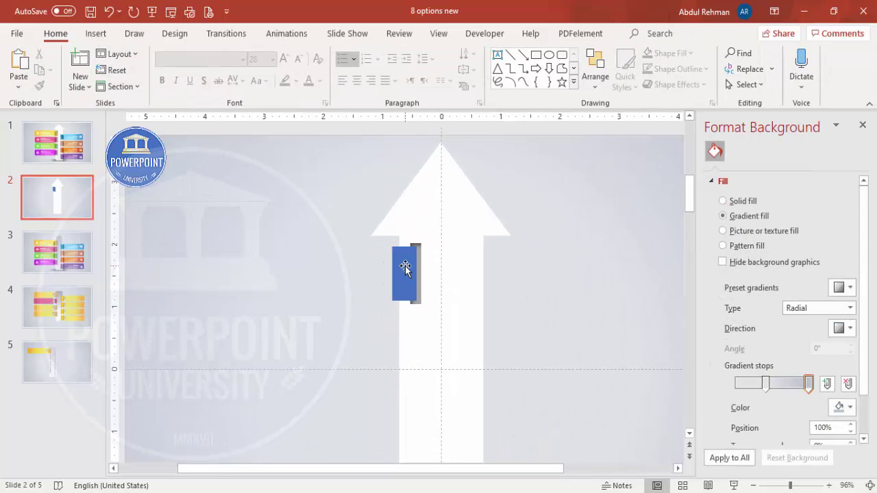
click(410, 264)
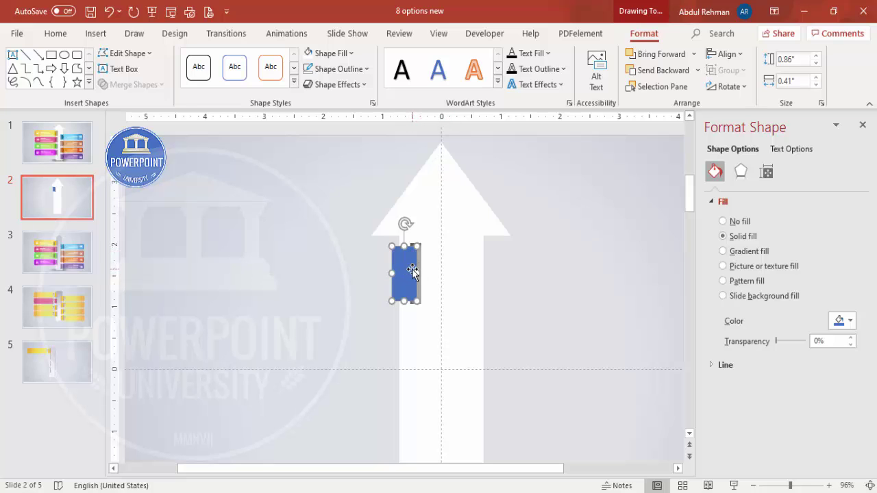
click(529, 263)
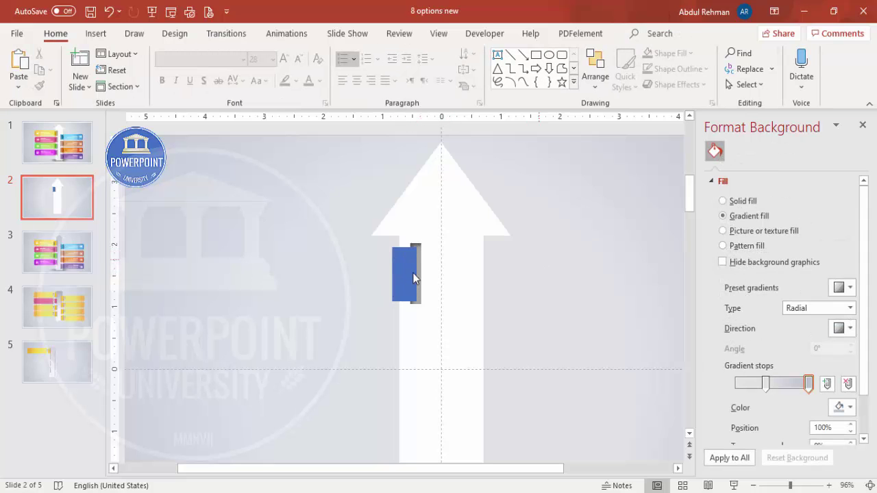
click(409, 268)
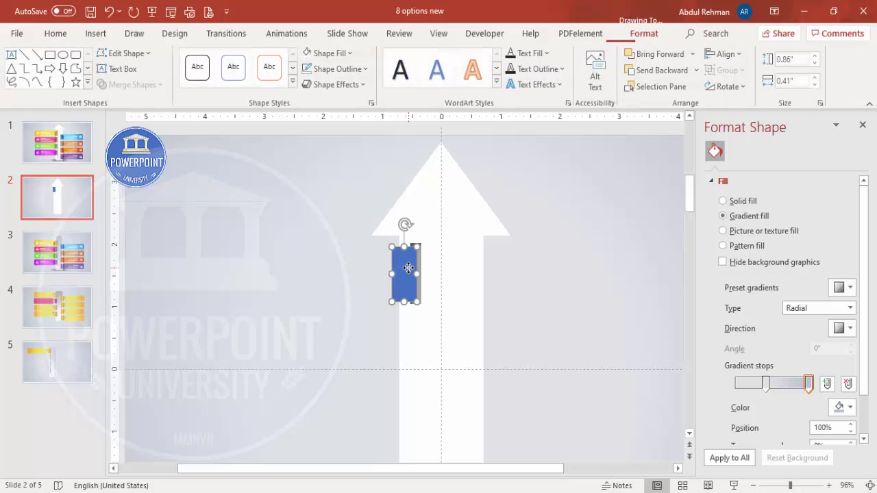
click(548, 269)
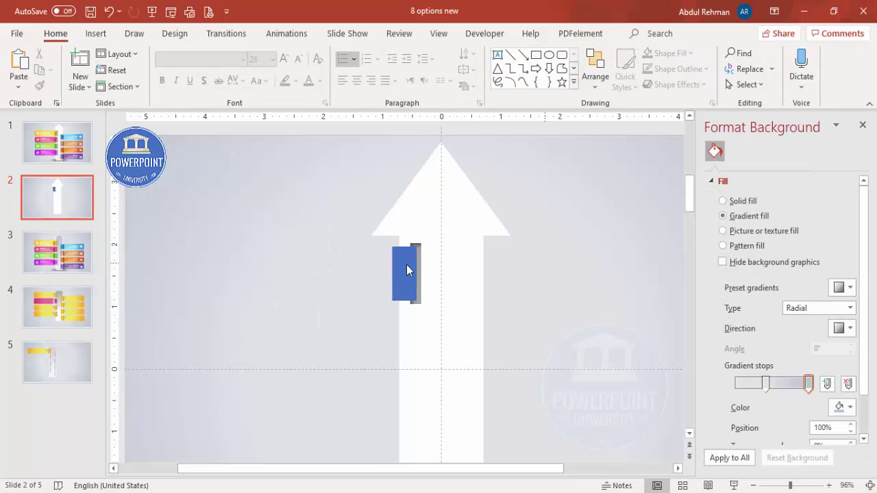
Step: Give the blue rectangle a linear gradient fill with a dark red left stop
click(402, 267)
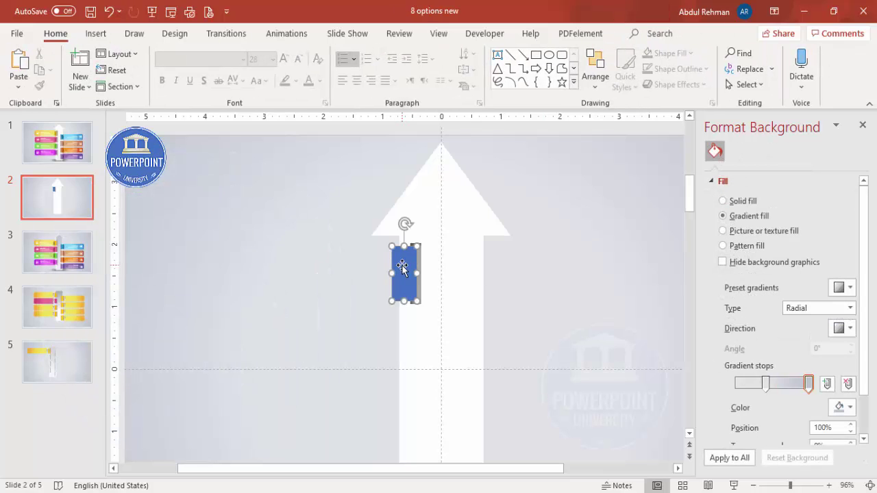
click(748, 251)
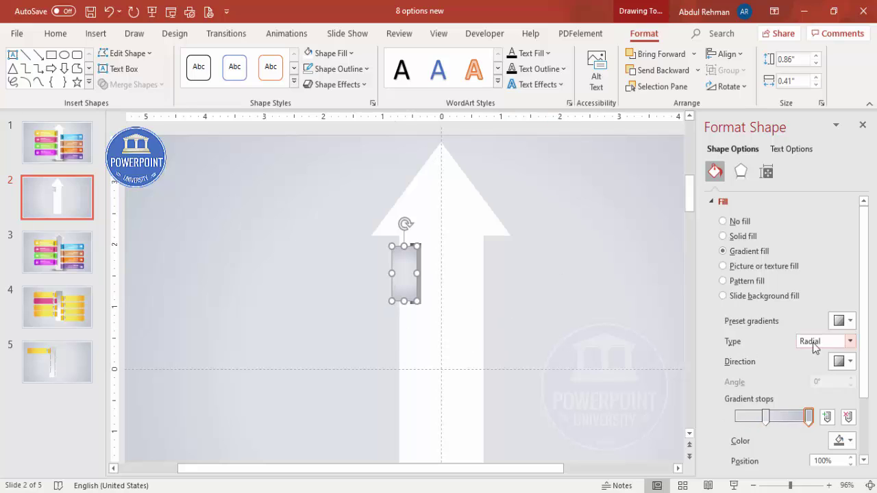
click(802, 342)
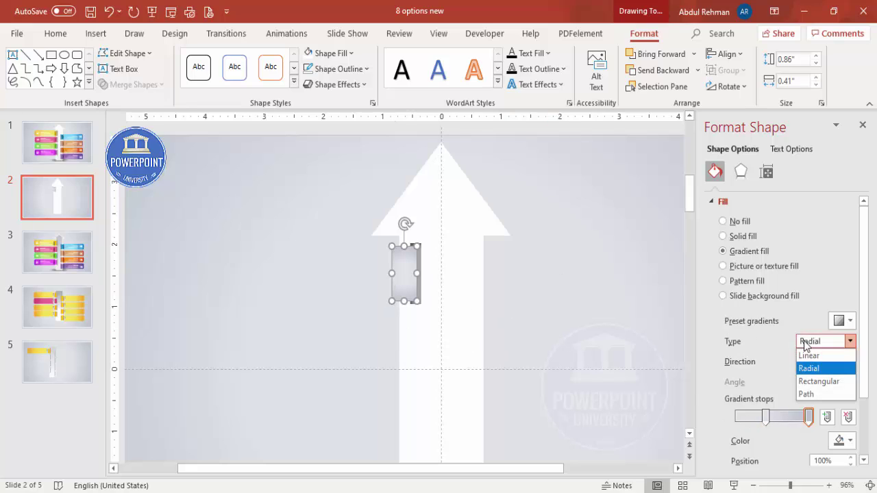
click(806, 355)
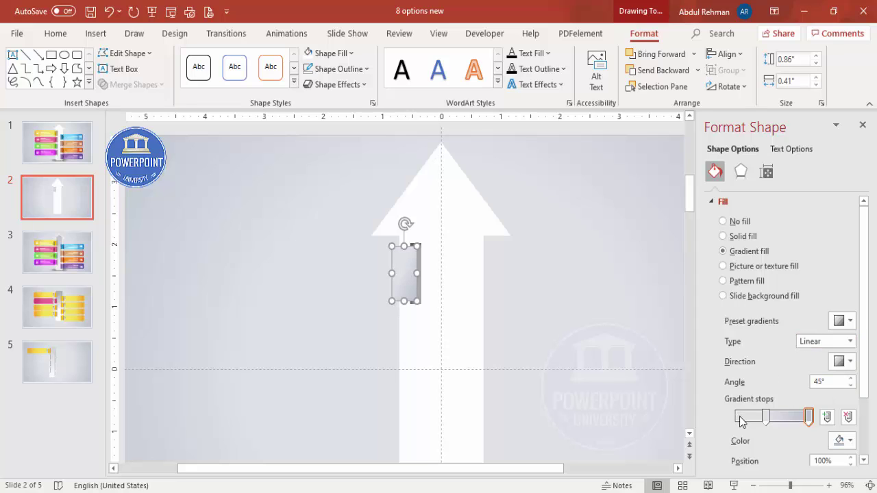
click(739, 418)
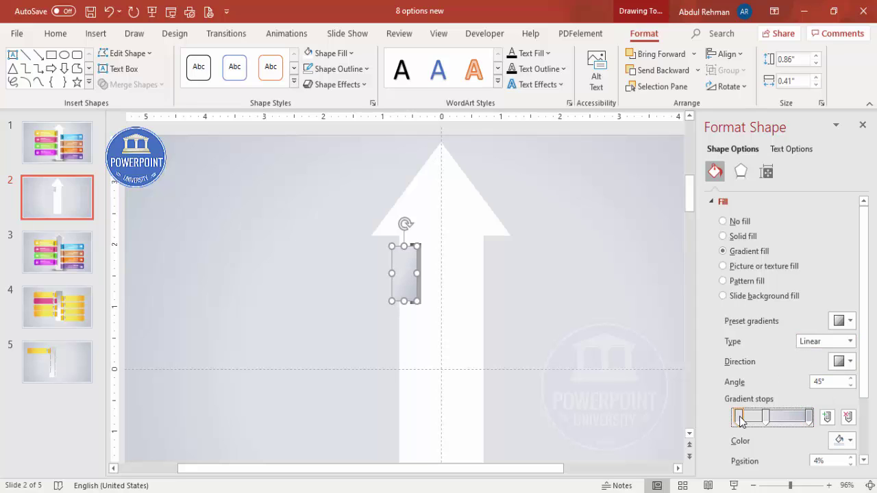
click(849, 442)
click(806, 410)
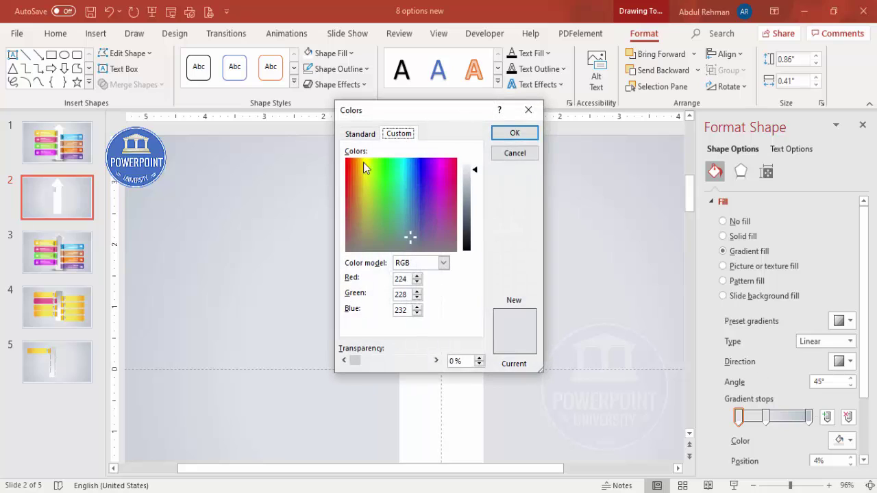
click(359, 133)
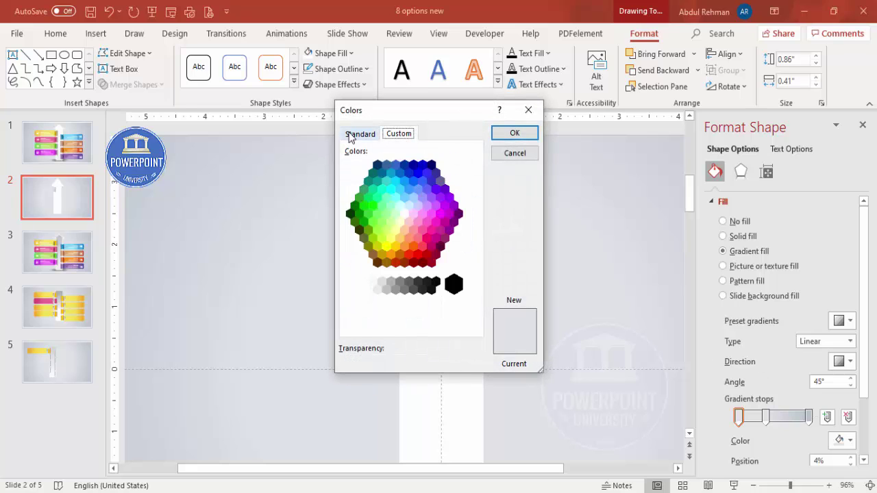
click(395, 262)
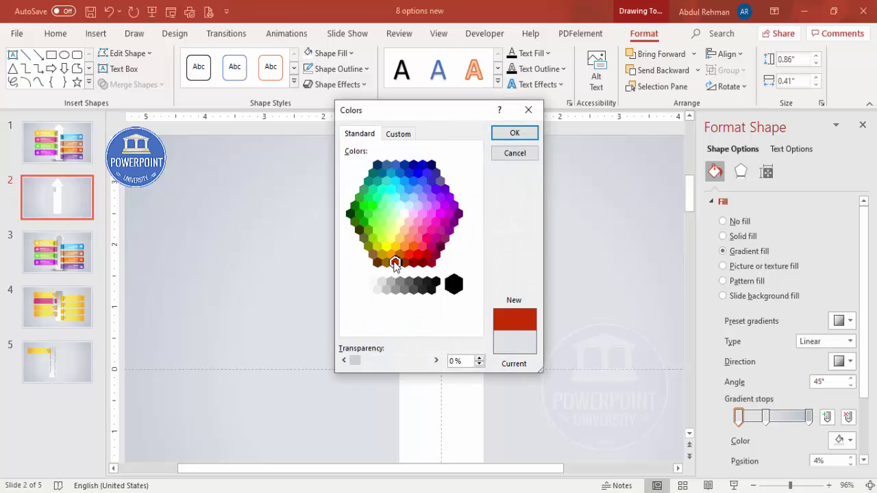
click(515, 133)
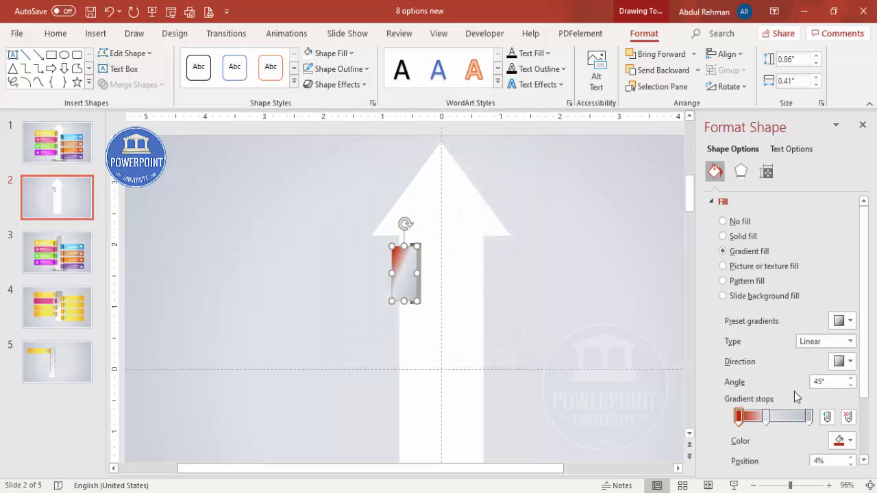
Step: Colour the right gradient stop the same red and make the gradient run horizontally
click(809, 416)
click(842, 441)
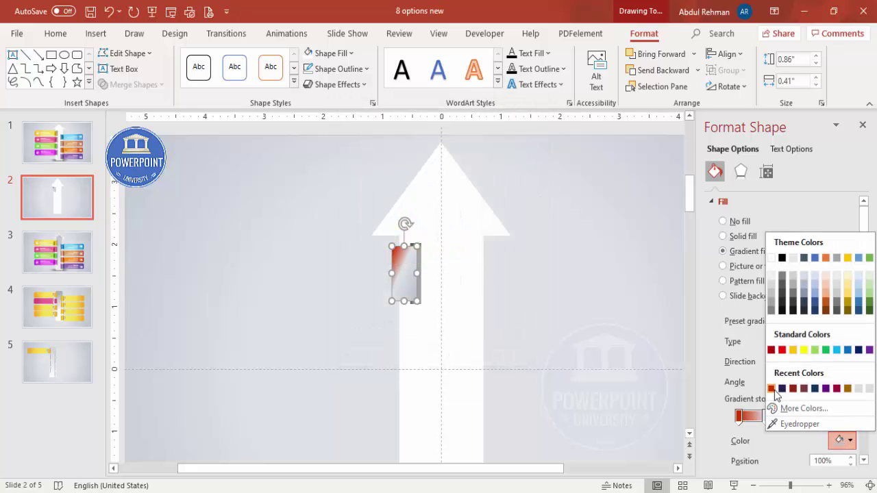
click(770, 391)
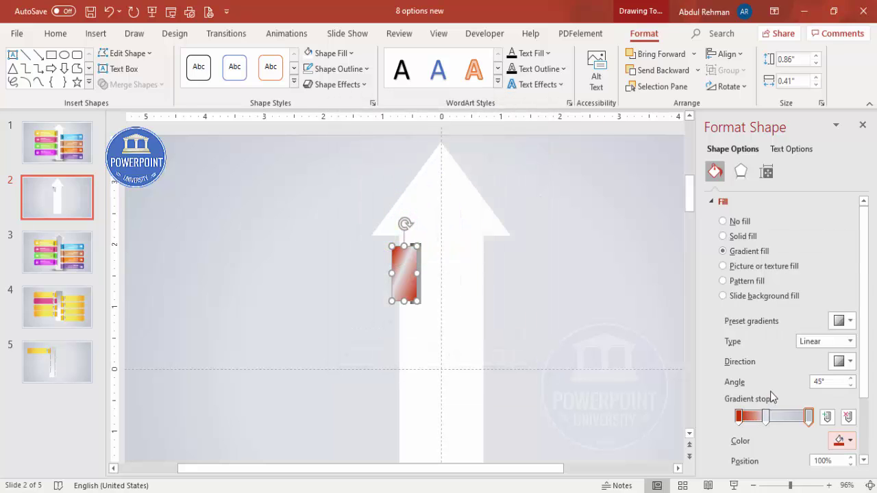
click(841, 361)
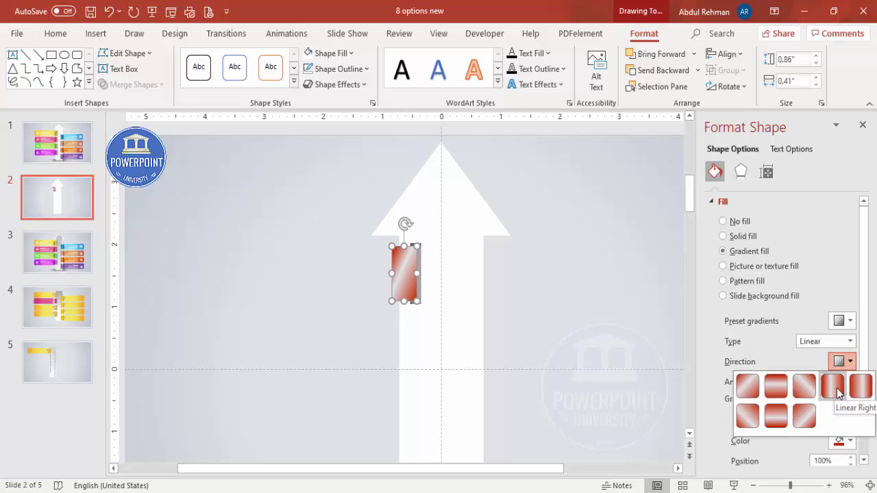
click(838, 393)
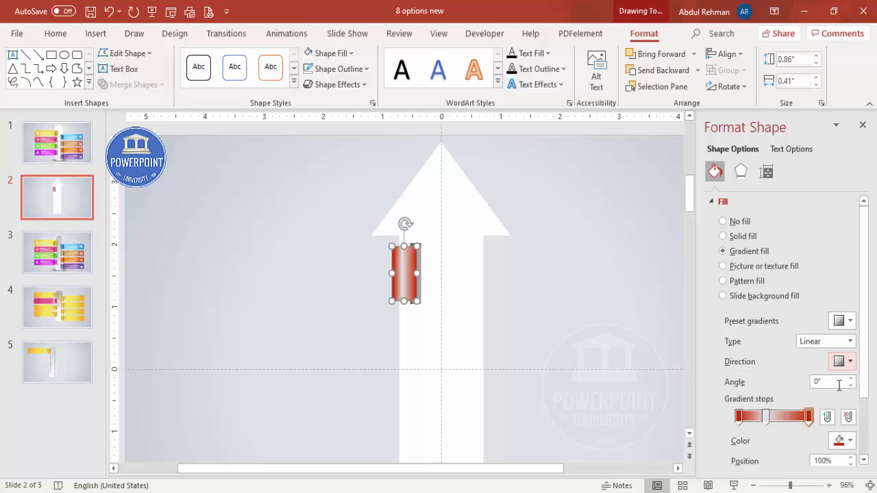
Step: Colour the middle gradient stop and the 78% stop orange
click(766, 416)
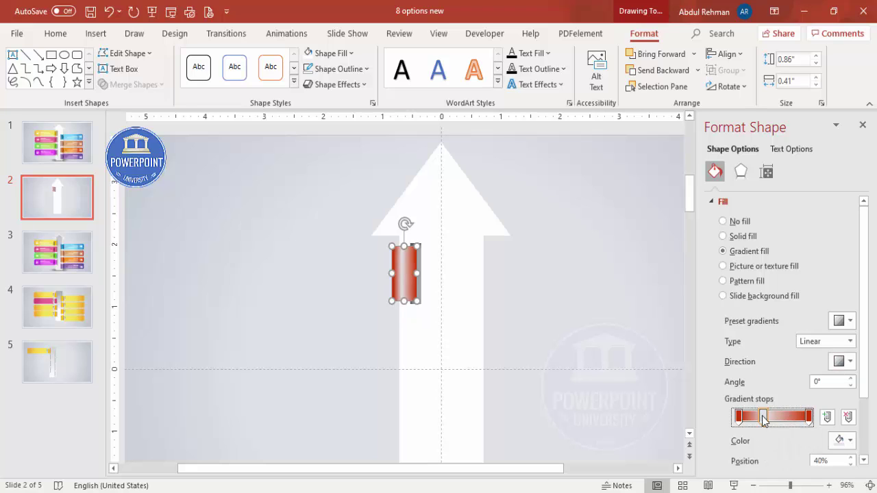
click(843, 440)
click(803, 409)
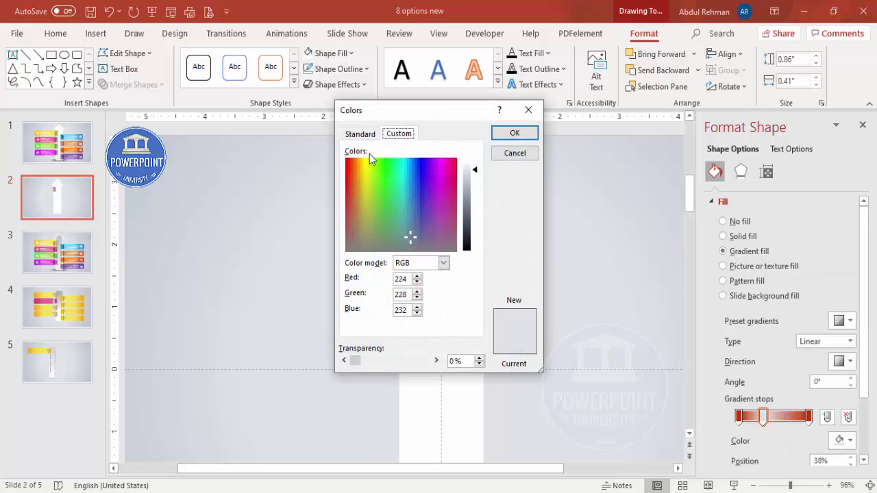
click(359, 134)
click(393, 252)
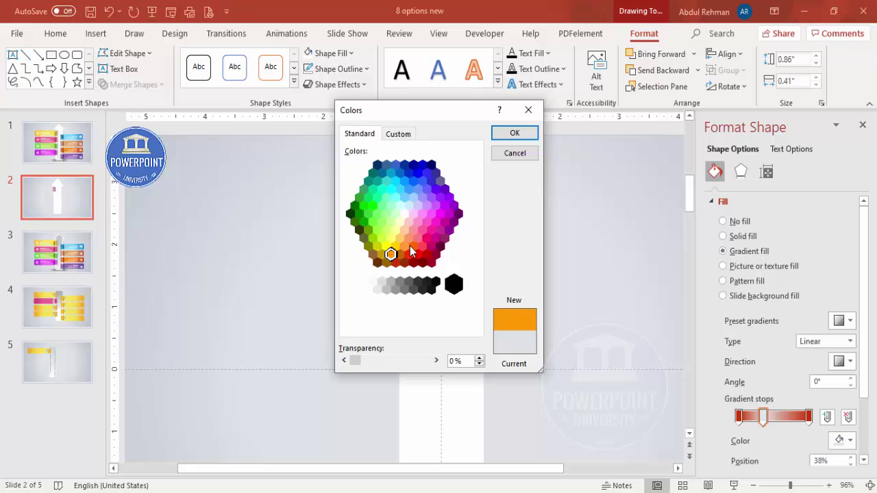
click(522, 134)
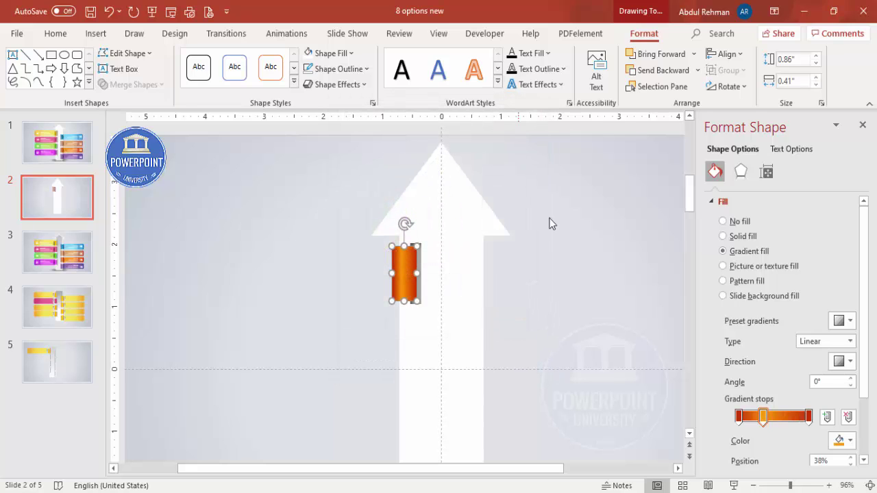
click(792, 416)
click(842, 440)
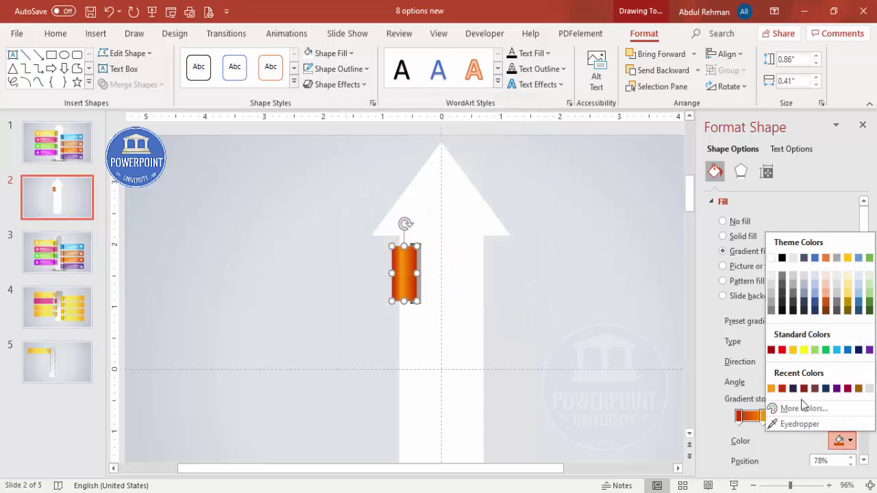
click(771, 389)
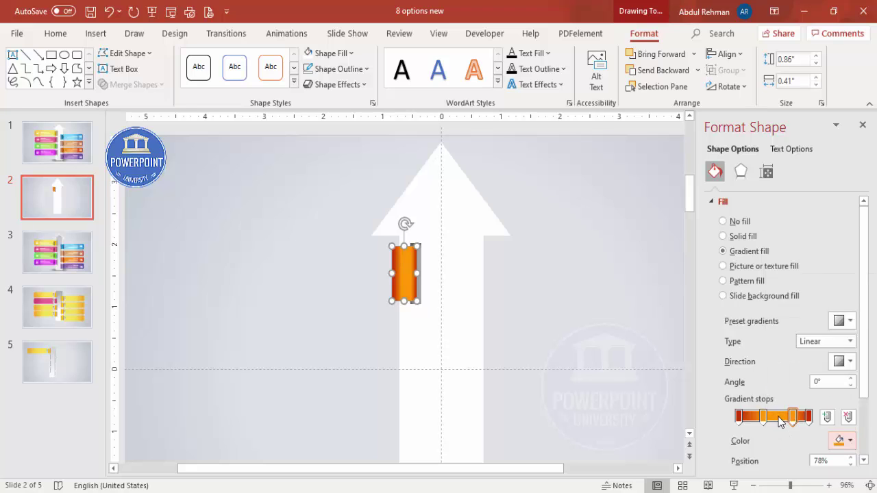
Step: Add a lighter yellow-orange stop at 58%, then move stops to 26% and 93%
click(779, 416)
click(841, 442)
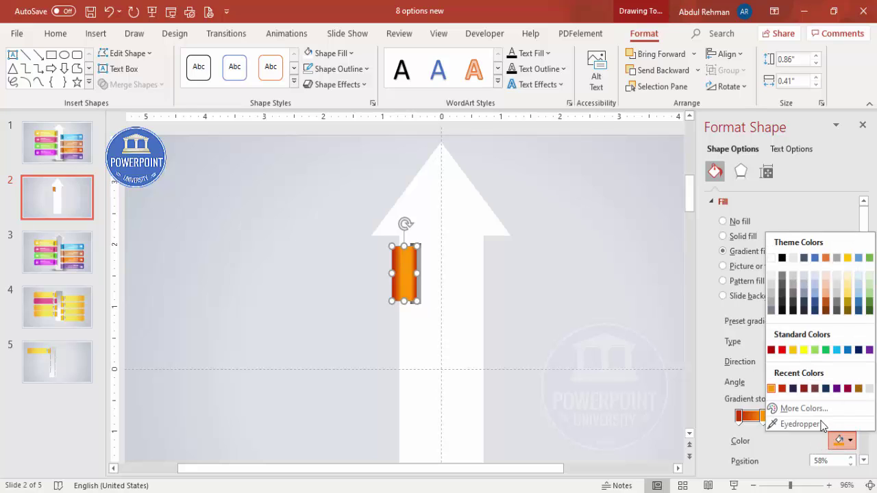
click(802, 408)
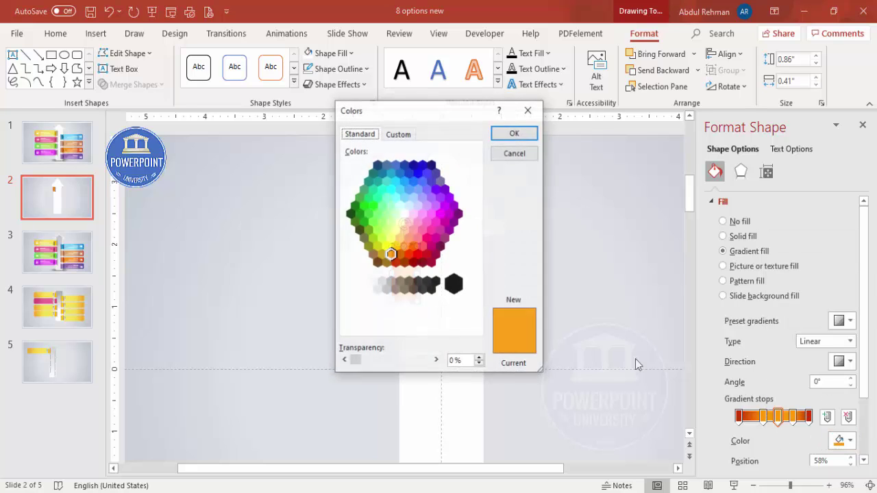
click(396, 245)
click(519, 134)
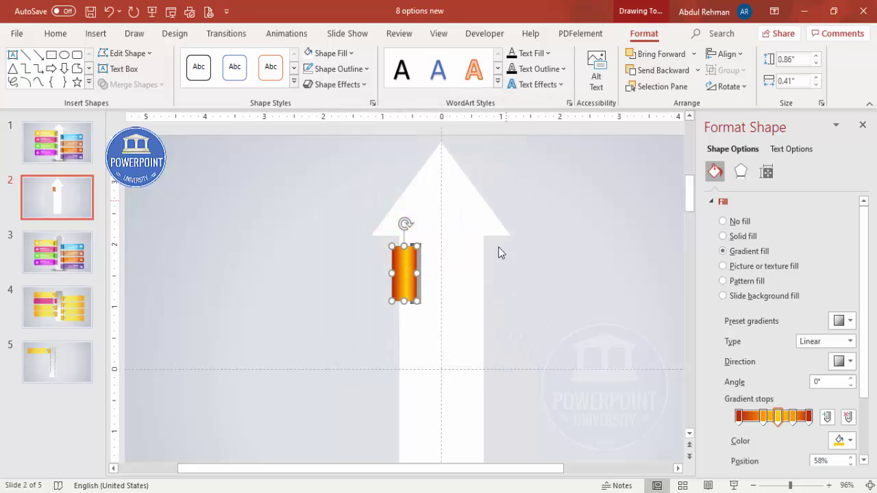
click(567, 249)
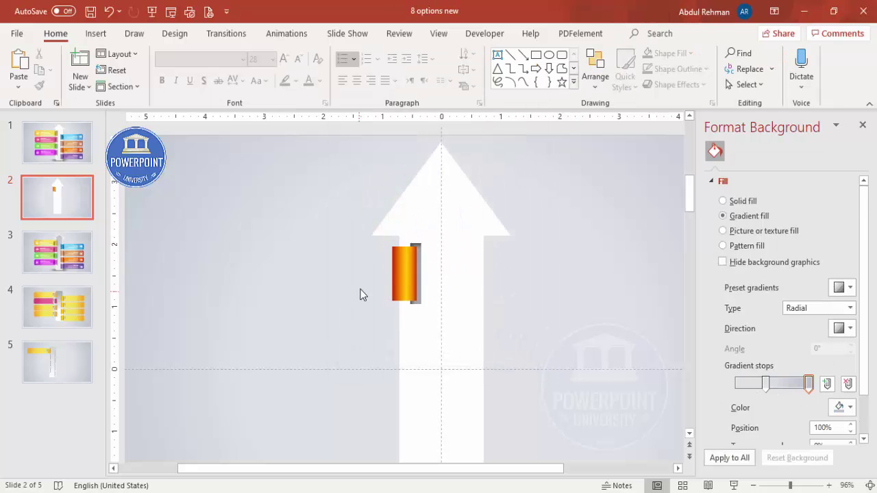
click(409, 270)
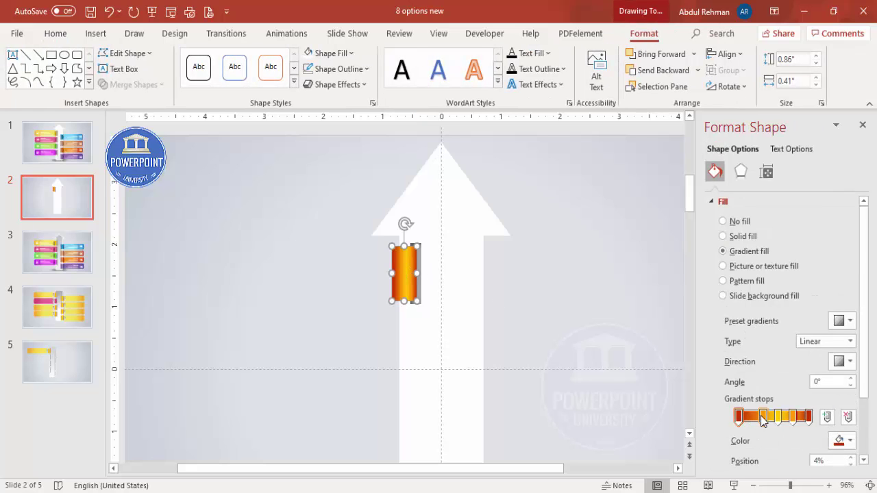
drag(763, 419, 803, 419)
click(665, 284)
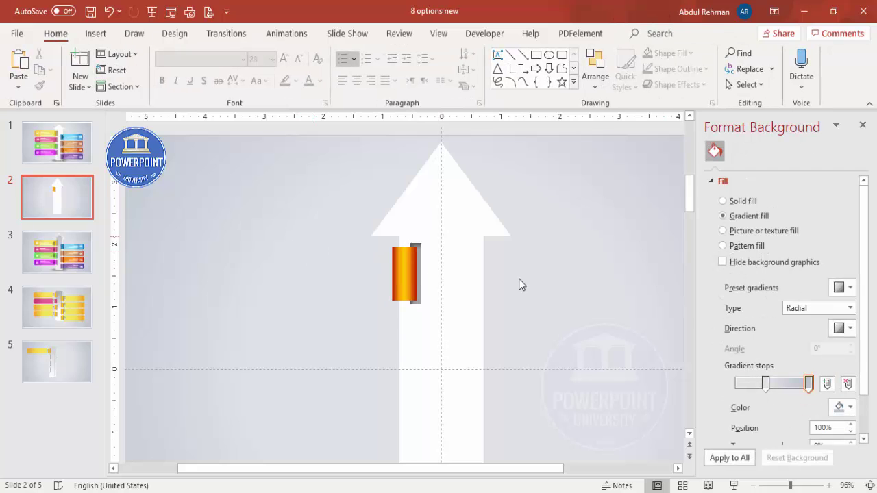
Step: Draw a long outline-free rectangle extending left from the orange piece
click(96, 36)
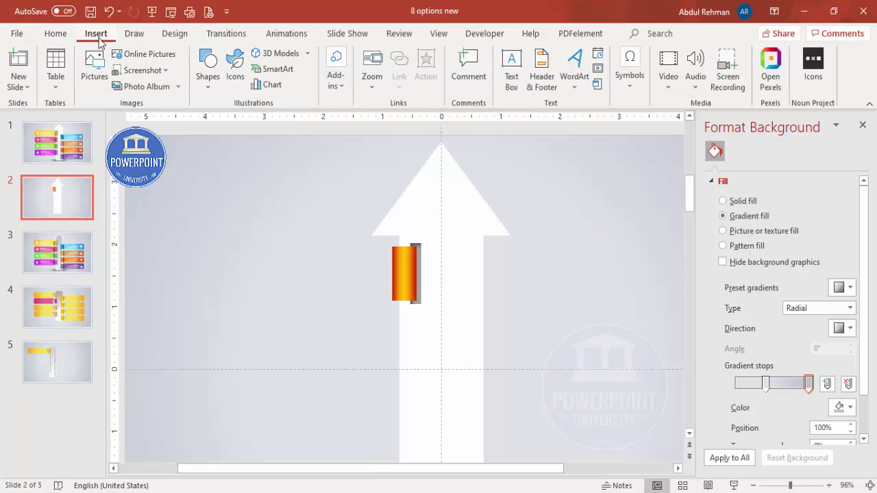
click(207, 87)
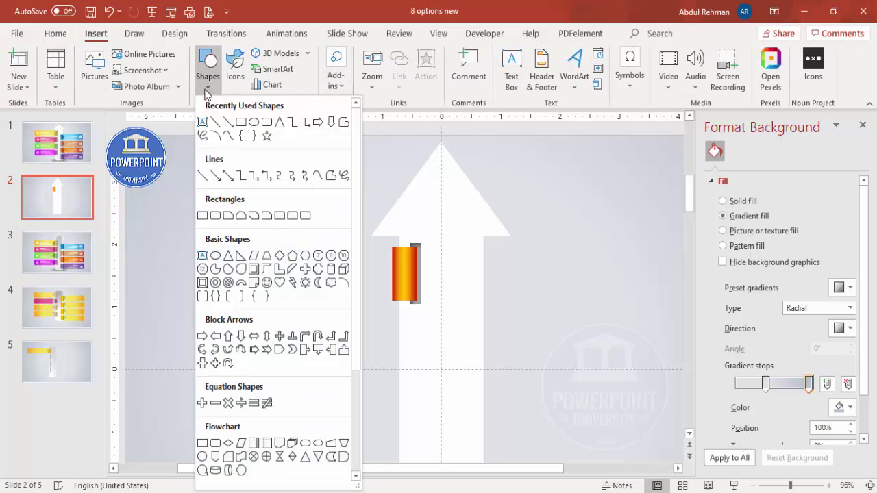
click(202, 215)
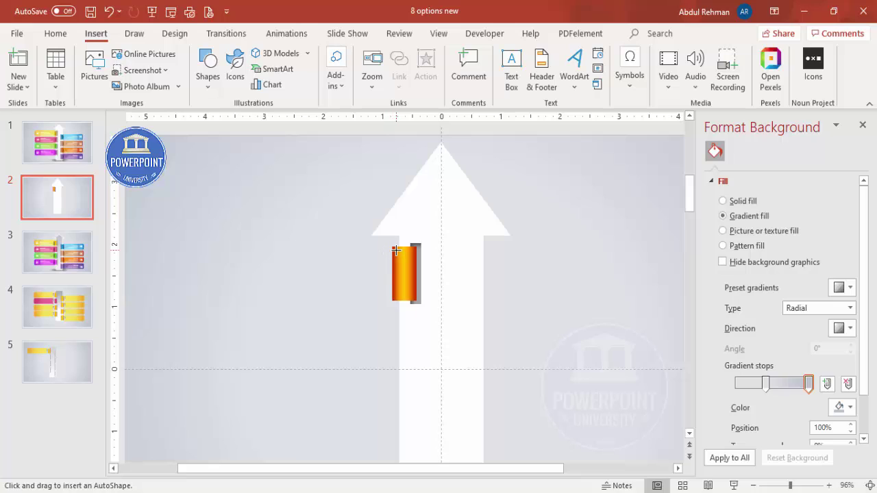
drag(396, 251, 153, 296)
drag(226, 274, 226, 276)
click(352, 69)
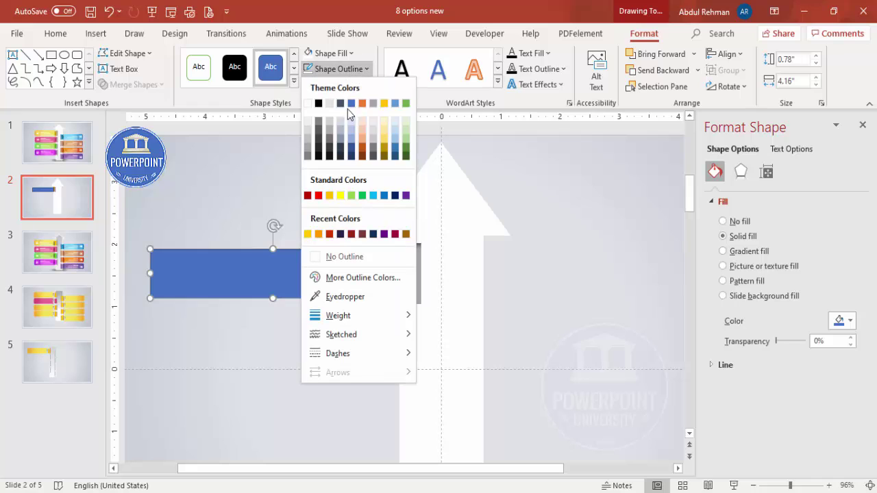
click(354, 259)
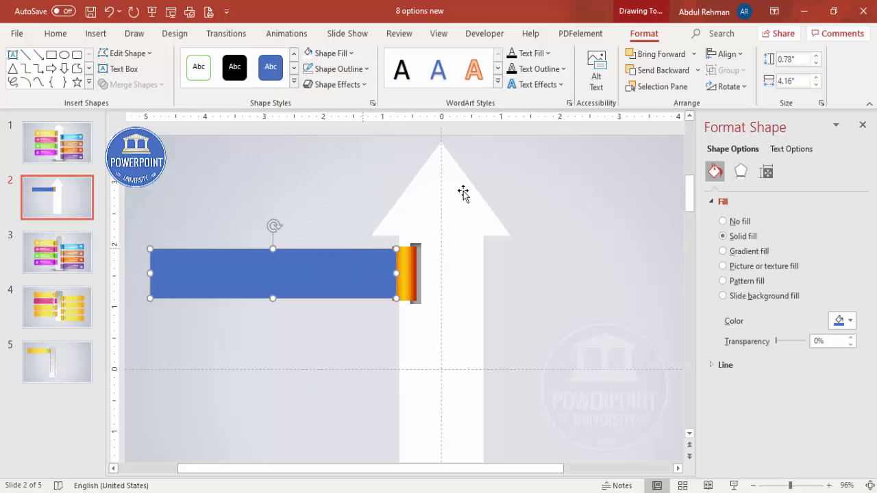
Step: Send the long rectangle behind the orange piece and give it a gradient fill
click(697, 70)
click(668, 107)
click(627, 162)
click(323, 267)
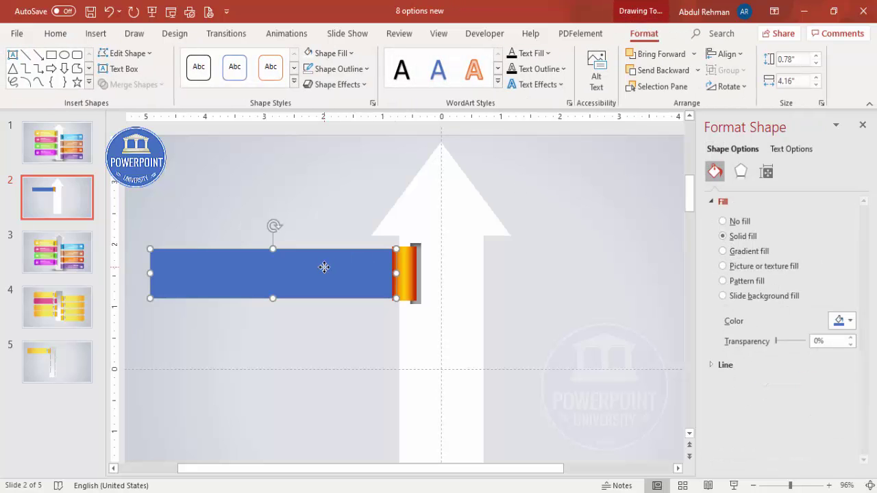
click(740, 252)
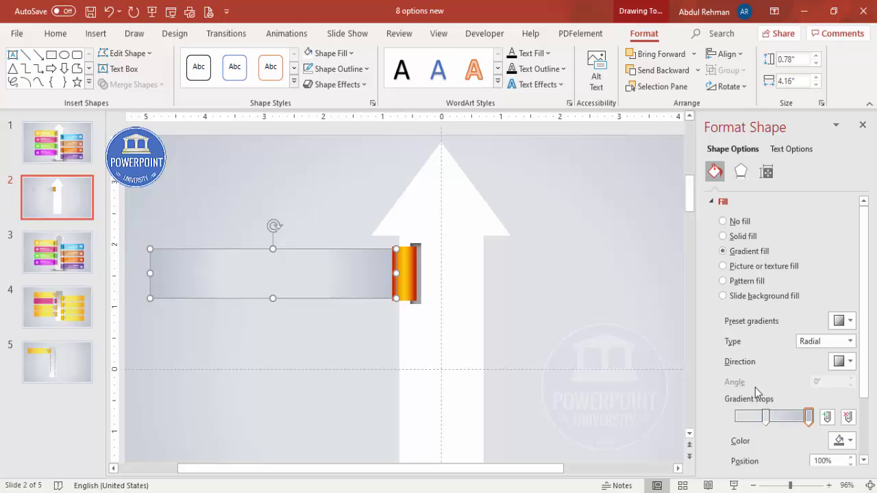
Step: Make the banner's gradient linear, running left to right
click(804, 341)
click(805, 356)
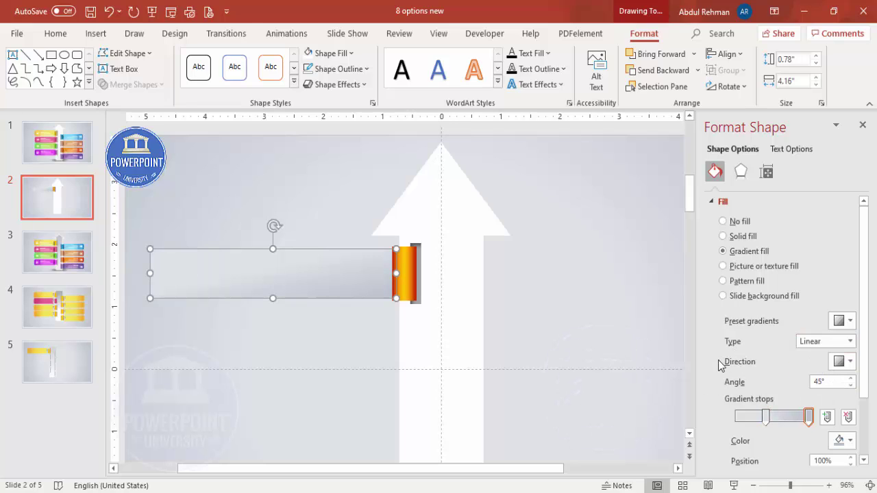
click(840, 361)
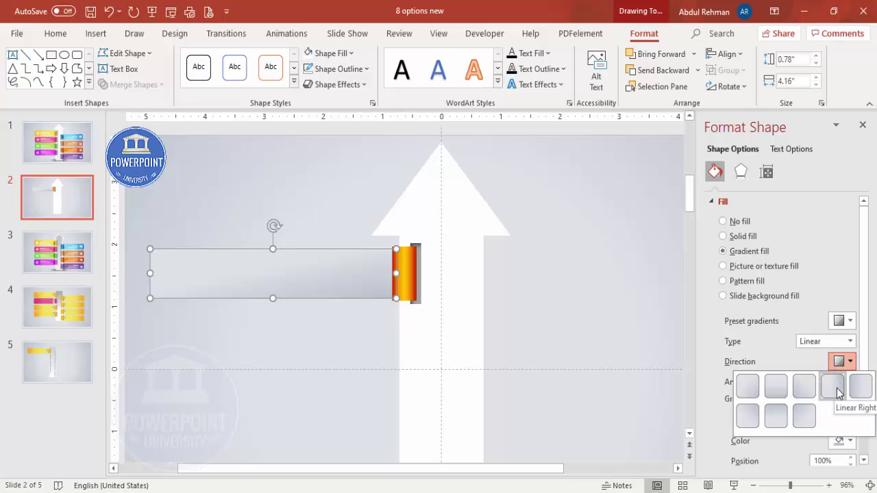
click(832, 386)
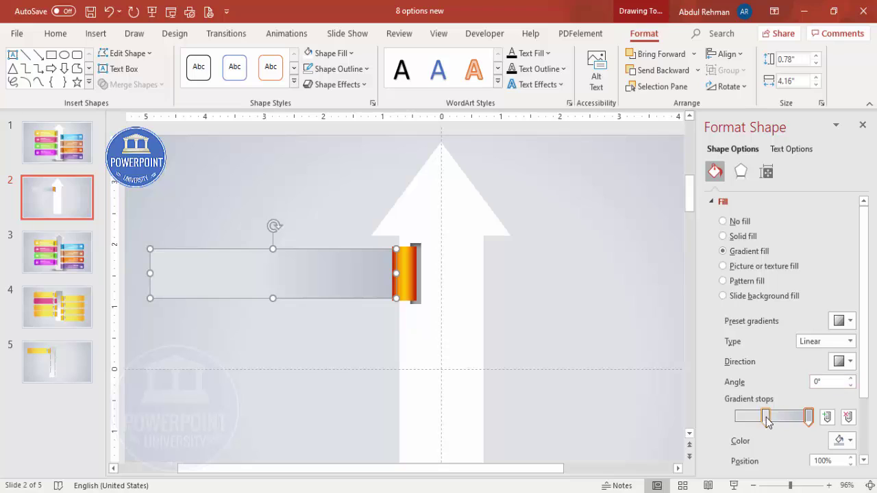
Step: Colour the right stop gold and the left stop orange, moving it to 12%
click(809, 416)
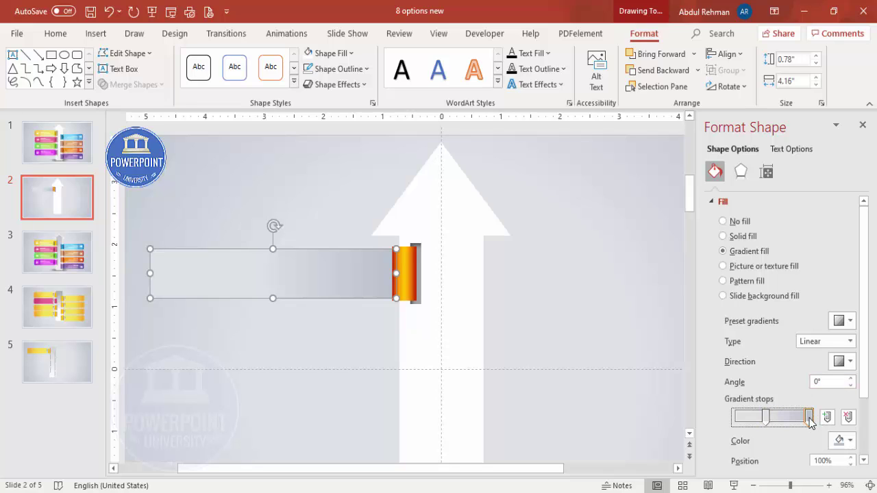
click(846, 440)
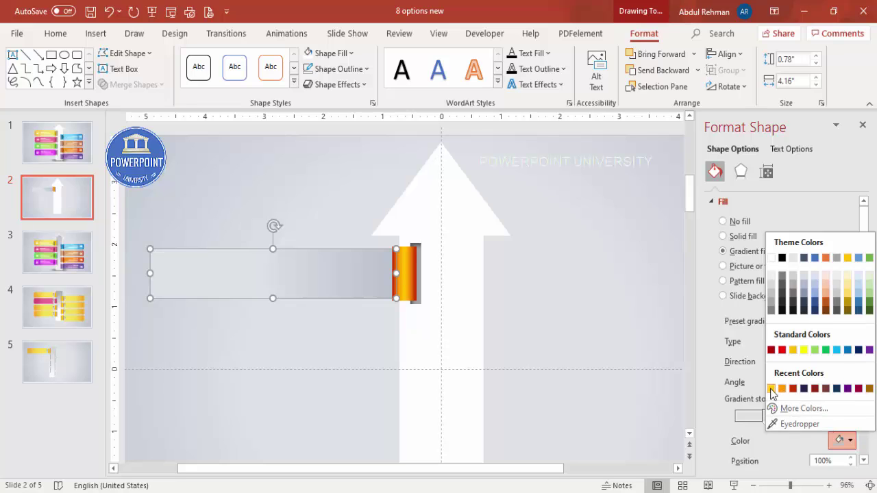
click(778, 389)
click(766, 416)
click(843, 440)
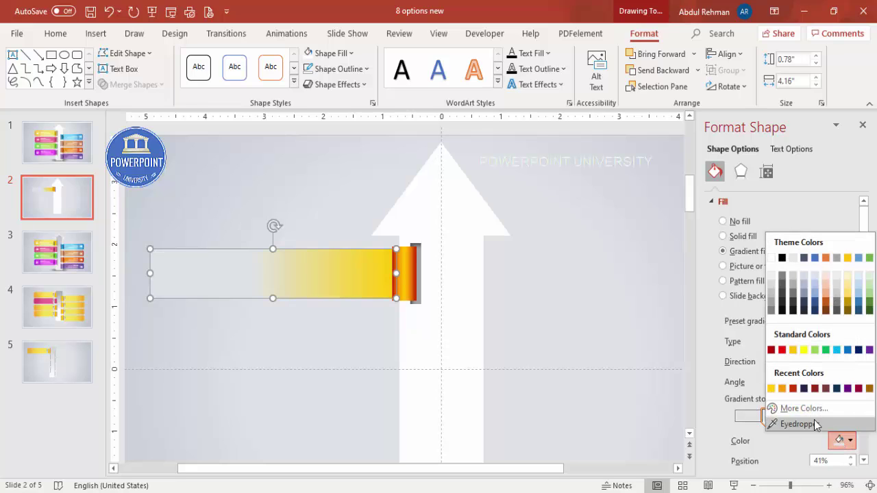
click(782, 388)
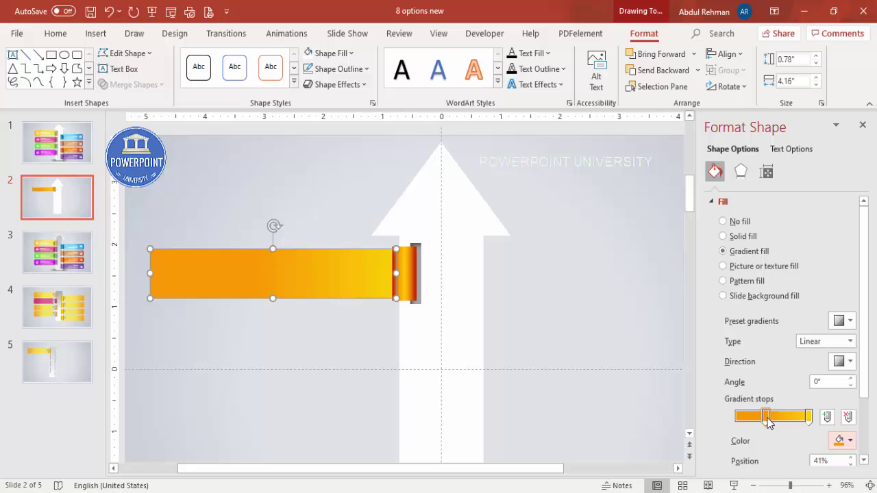
drag(766, 418, 743, 421)
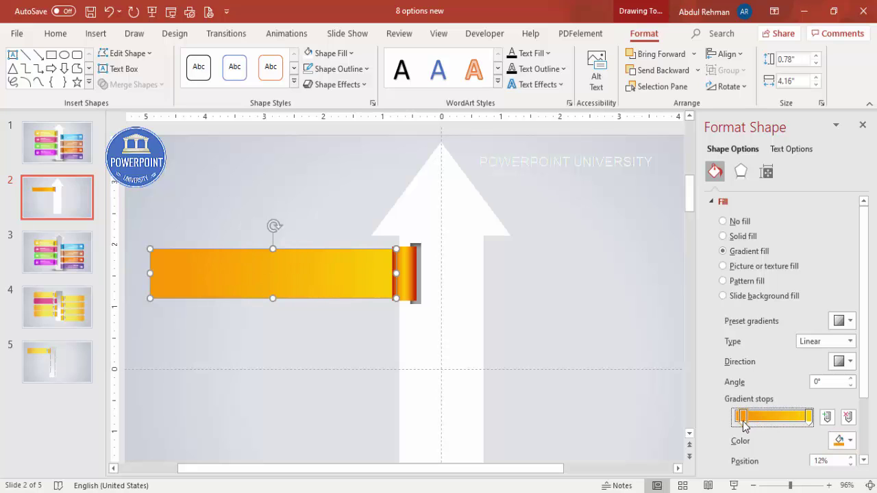
click(599, 305)
click(865, 484)
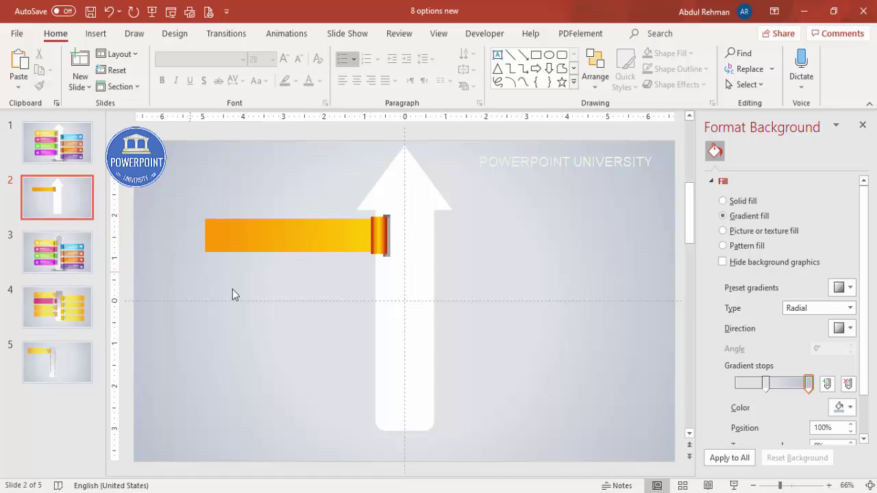
Step: Zoom in and draw a small 0.62" by 0.55" rounded square on the banner's left end
click(796, 485)
scroll(317, 415, left, 3)
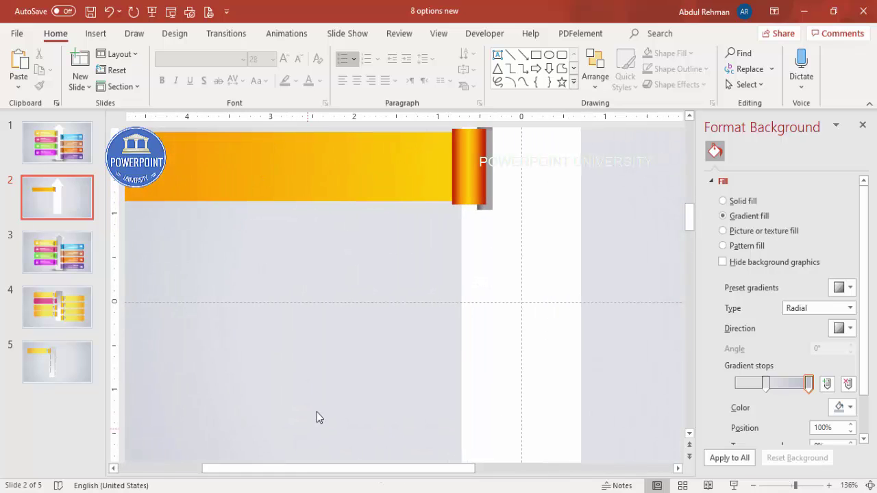
scroll(318, 415, up, 2)
drag(312, 473, 270, 472)
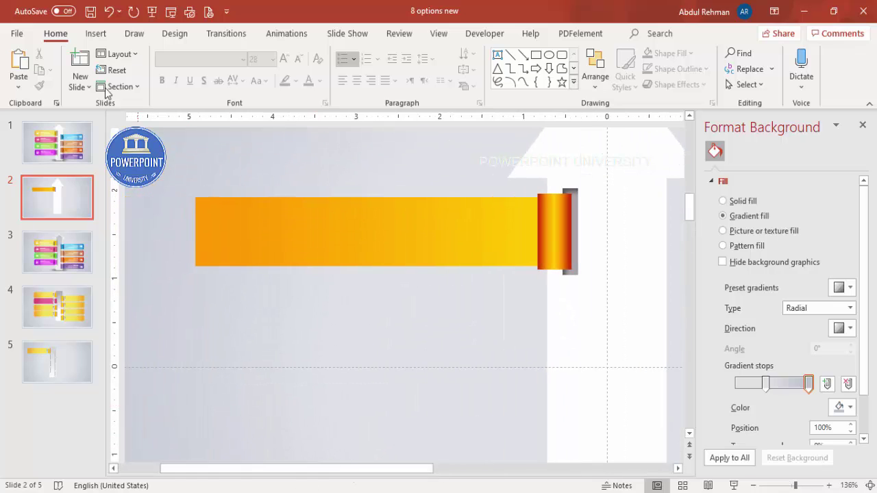
click(96, 33)
click(206, 81)
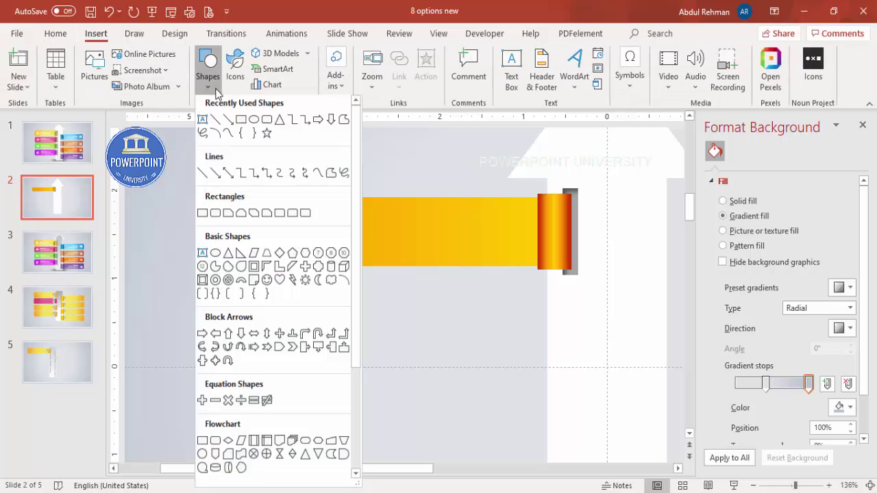
click(214, 216)
drag(210, 210, 294, 300)
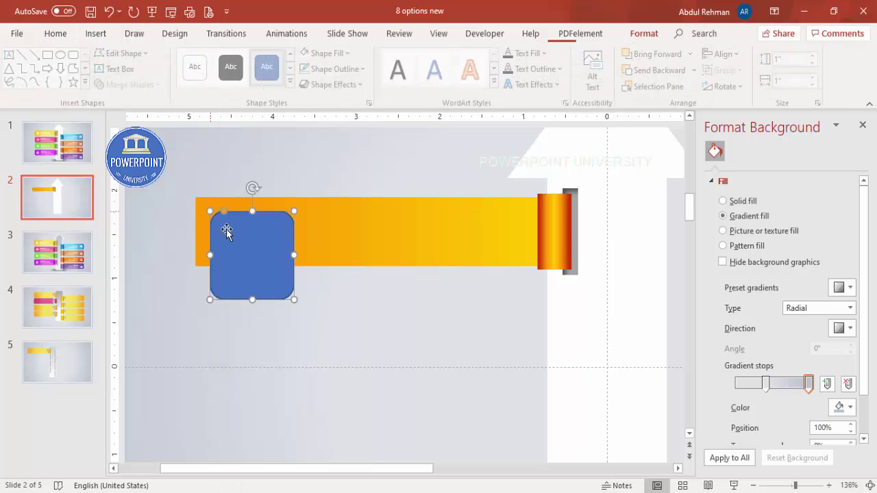
drag(208, 210, 227, 221)
drag(226, 259, 226, 261)
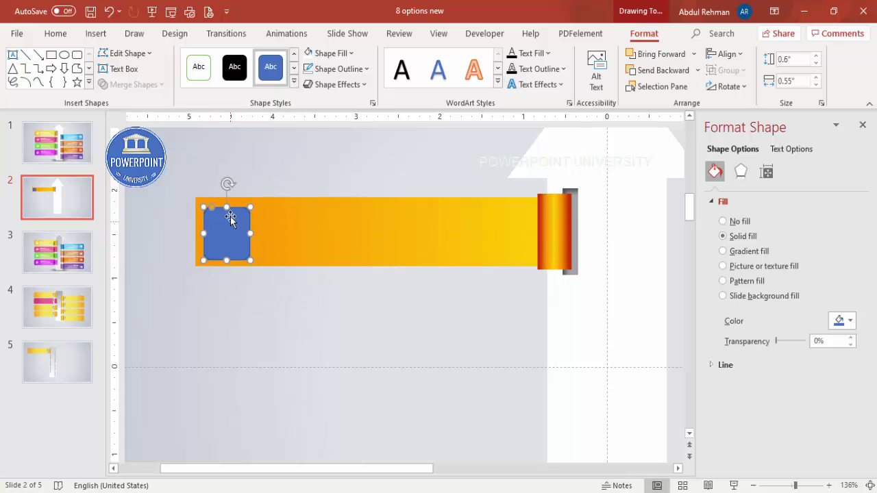
drag(227, 202, 227, 205)
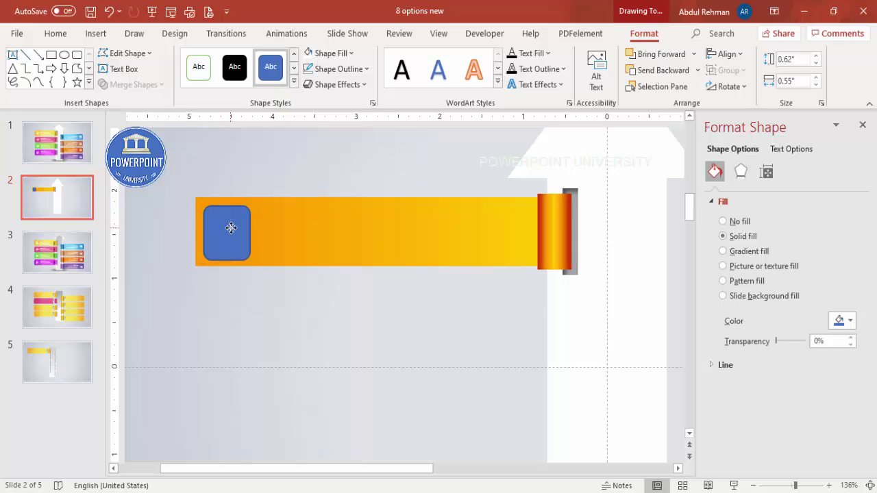
Step: Remove the square's outline and fill it with gold
click(341, 68)
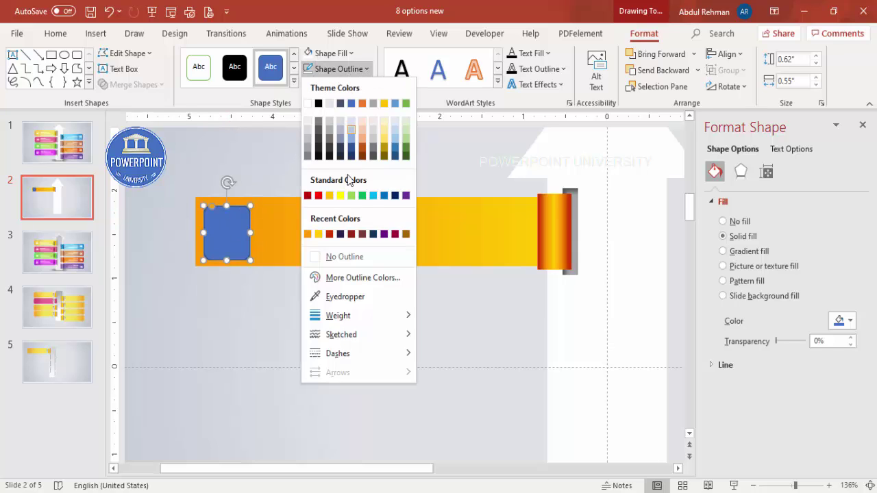
click(352, 256)
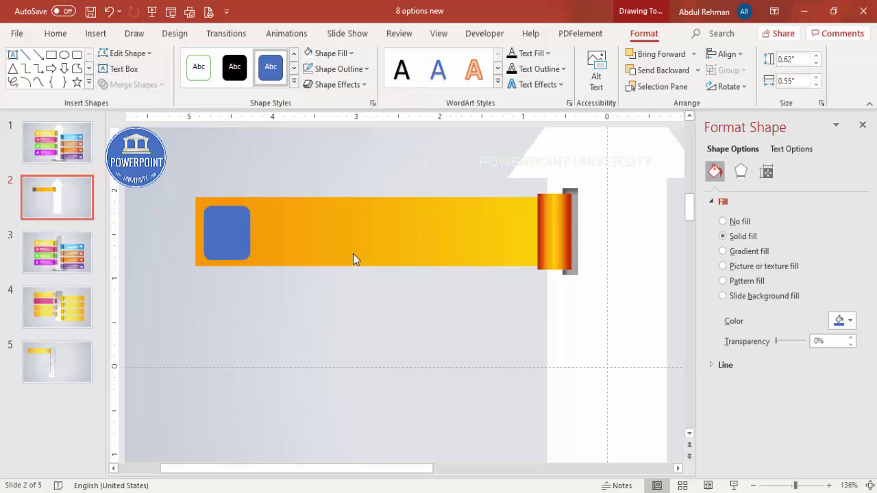
click(352, 54)
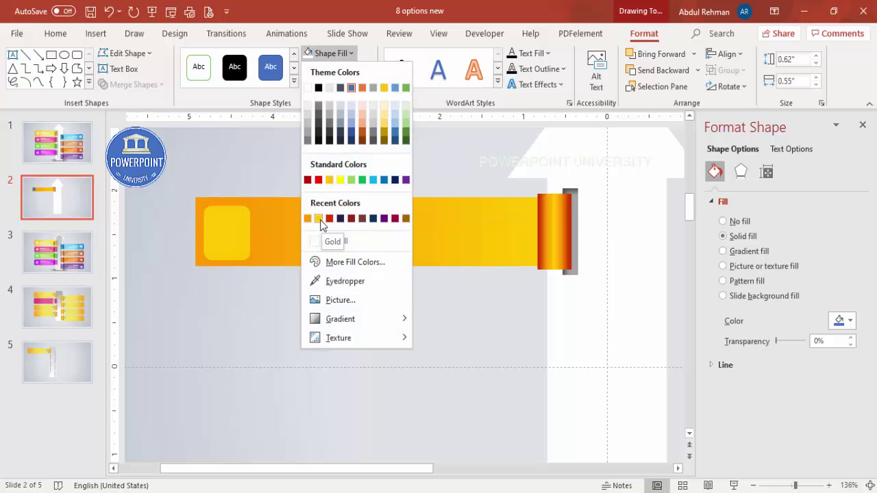
click(319, 219)
click(288, 308)
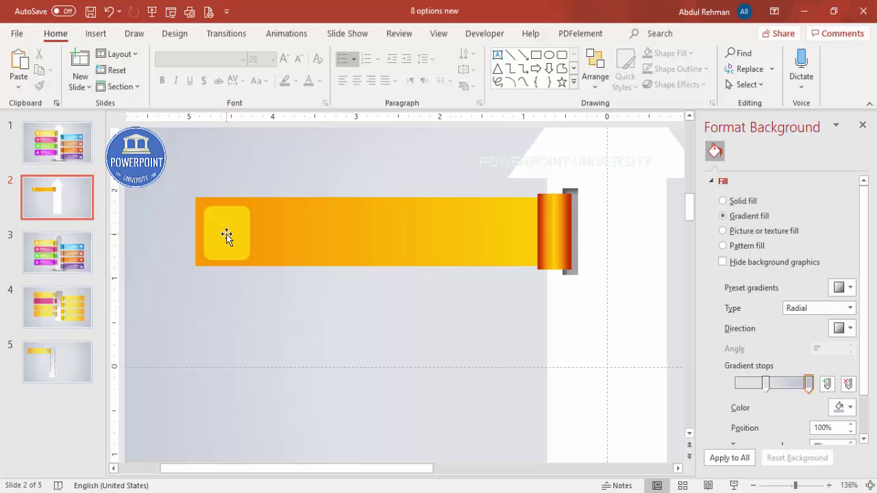
Step: Add a text box reading 01 on the rounded square, coloured white and centred
click(96, 35)
click(511, 70)
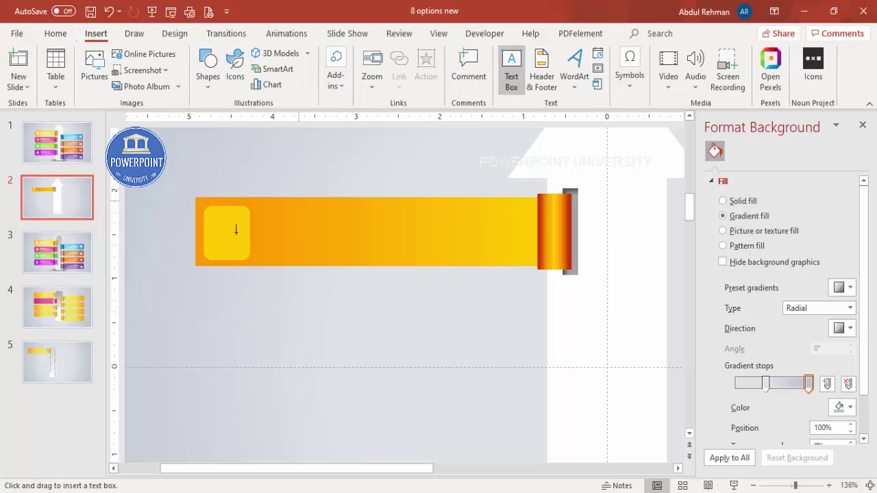
drag(215, 220, 258, 248)
text(01)
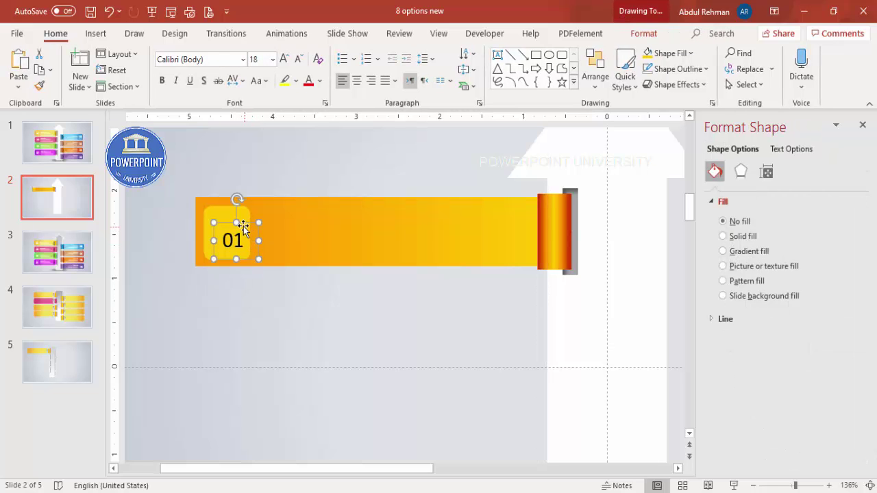
click(319, 81)
click(314, 115)
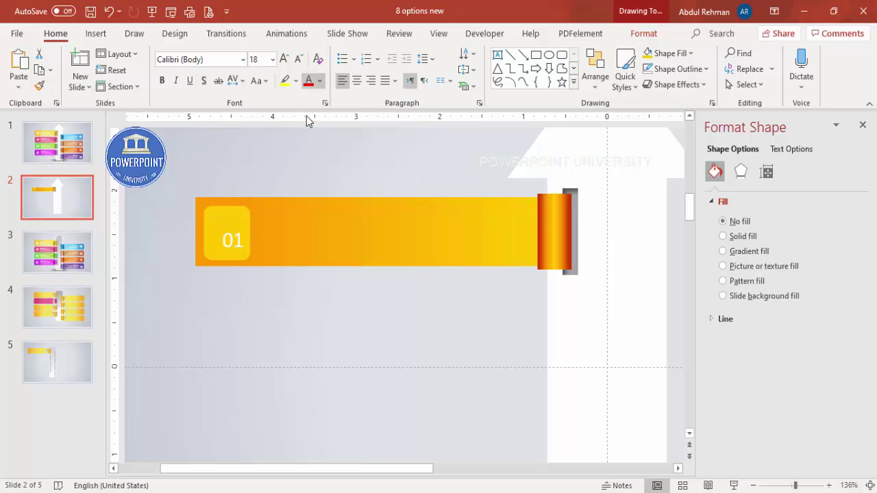
click(356, 81)
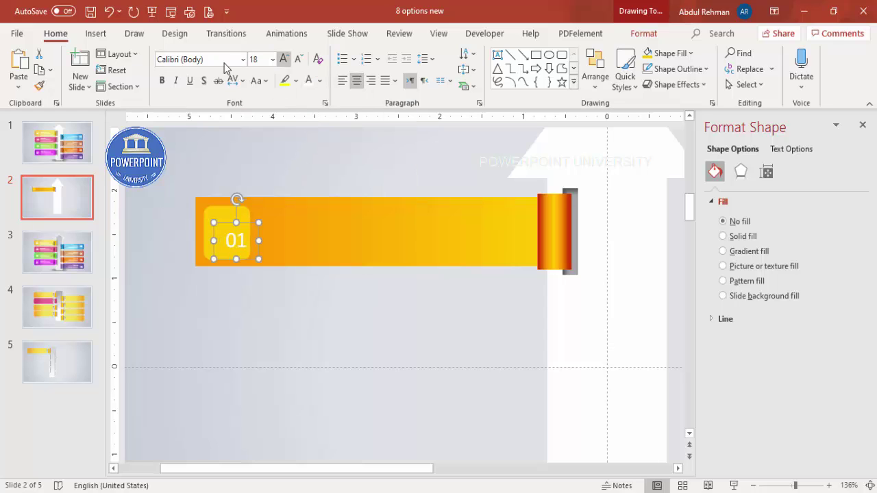
Step: Set the 01 text to Century Gothic, bold, size 20, and centre it on the square
click(218, 60)
text(Century)
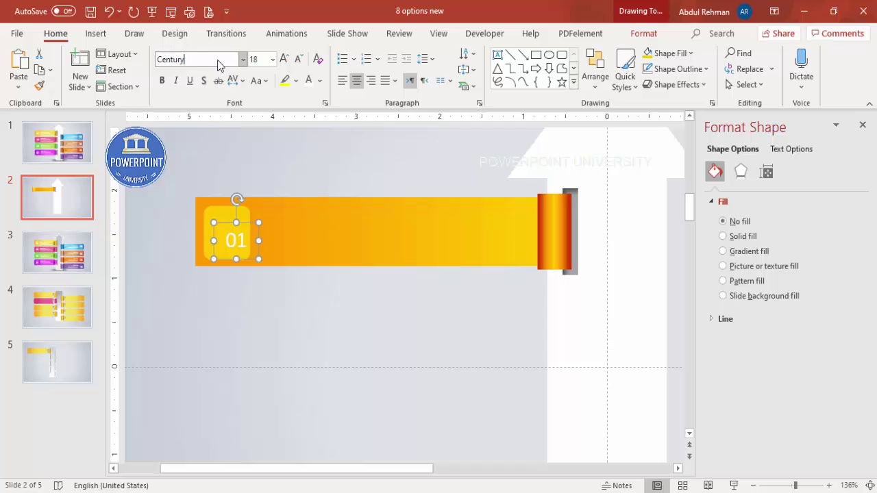
click(226, 60)
key(BackSpace)
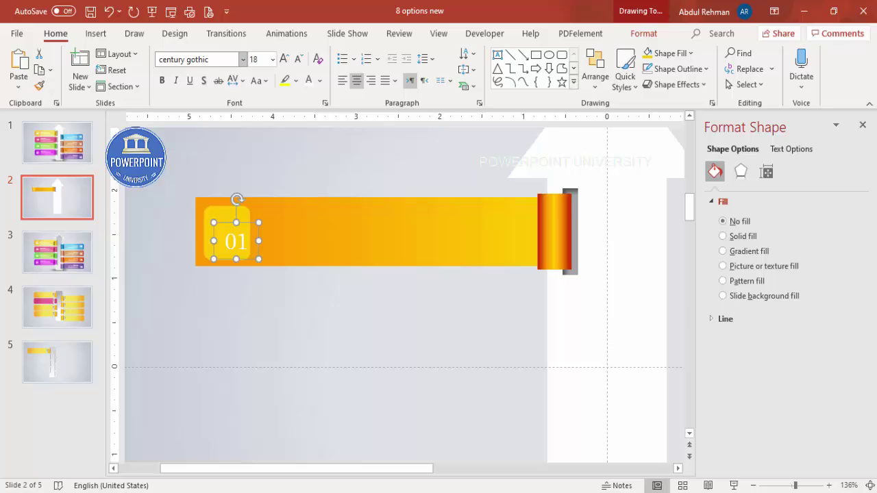
key(Return)
click(471, 290)
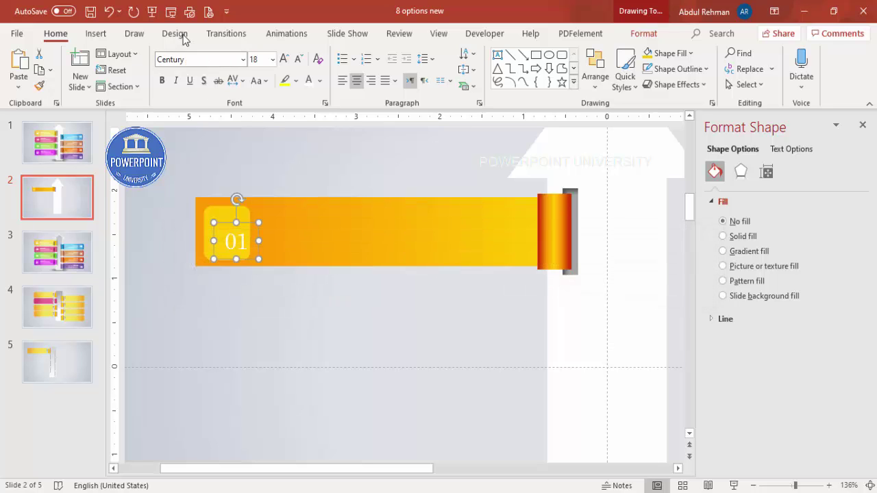
click(198, 60)
text(Gothic)
key(Return)
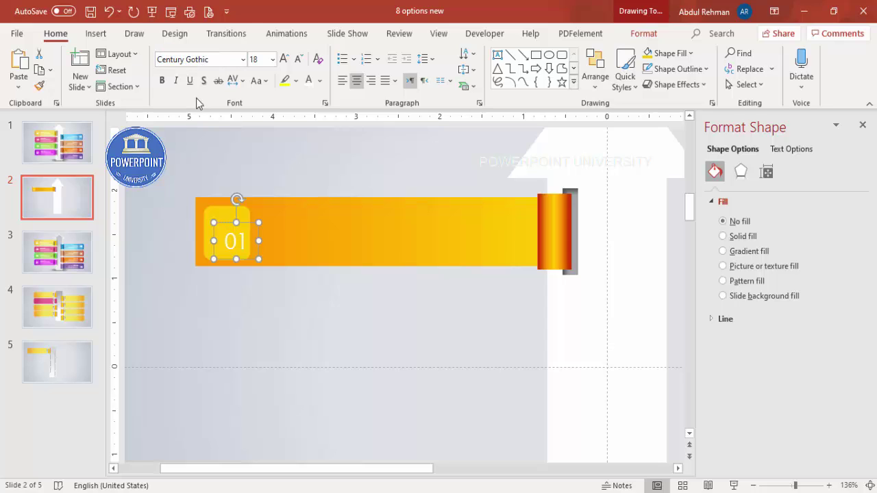
click(162, 81)
click(283, 59)
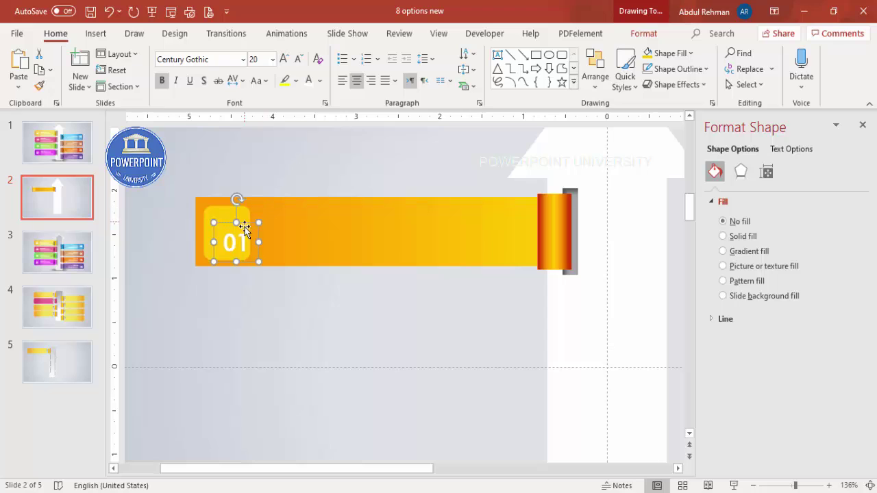
drag(237, 221, 239, 211)
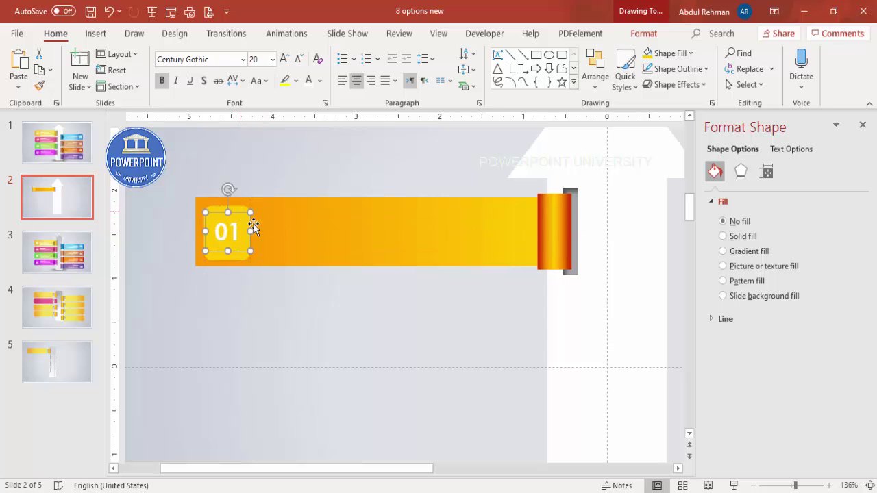
click(351, 300)
click(96, 34)
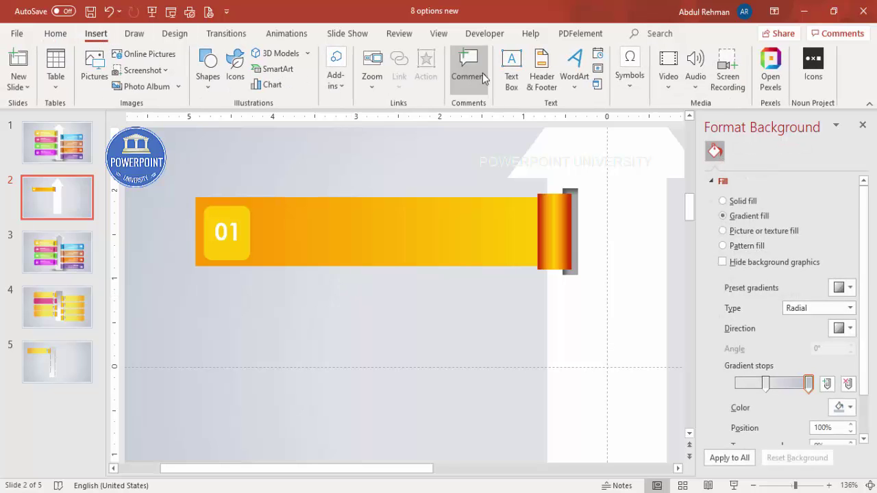
Step: Add a white, bold, Century Gothic 14 'YOUR TITLE' heading in the orange banner
click(511, 71)
drag(271, 204, 454, 218)
text(YOUR TITLE)
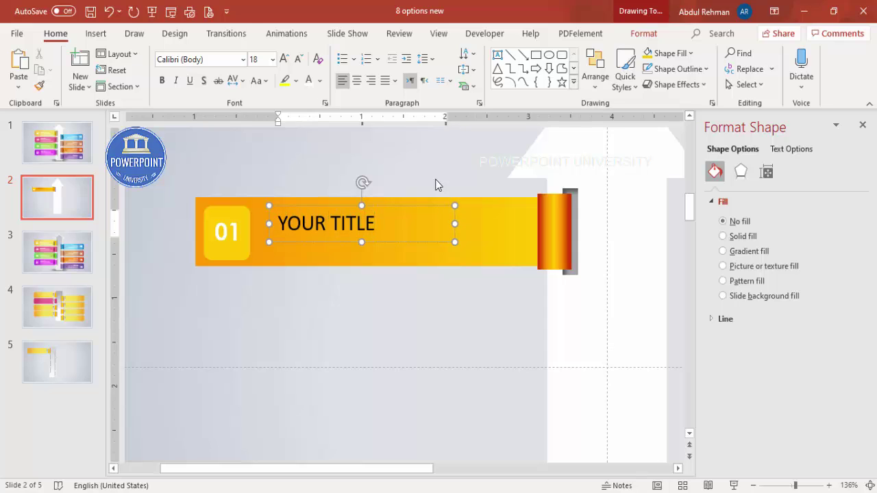
click(407, 207)
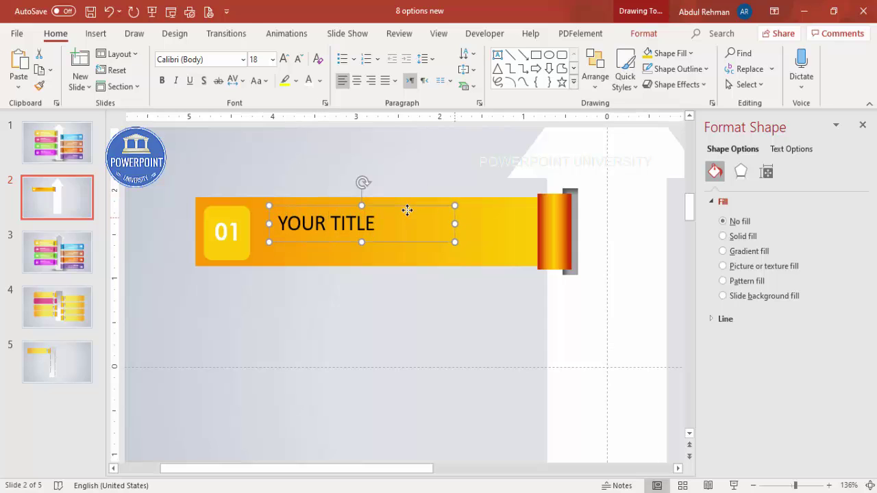
click(310, 81)
click(220, 59)
text(Century Gothic)
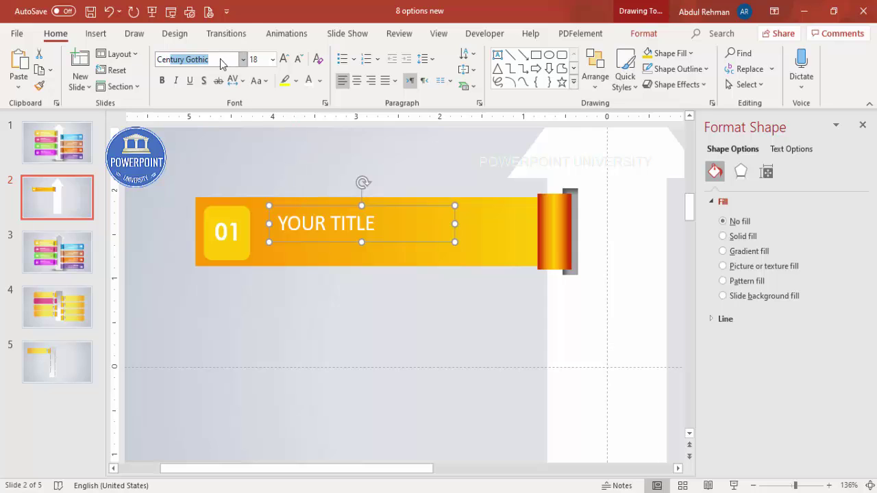
key(Return)
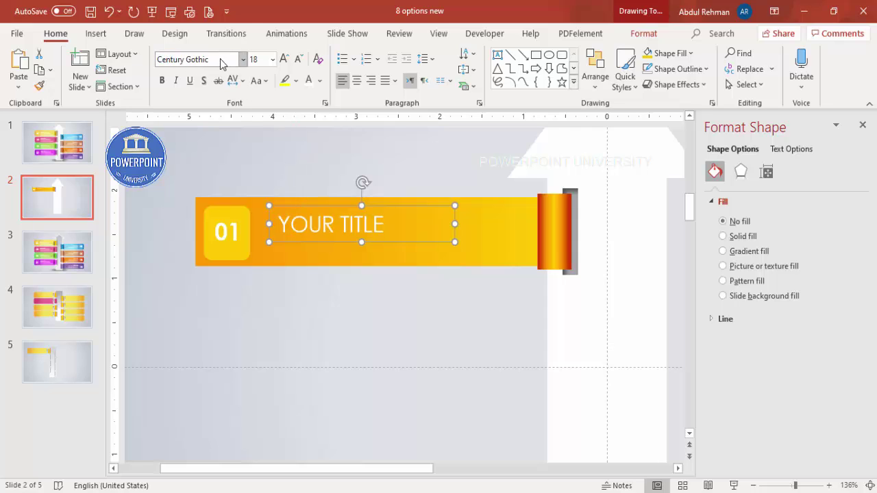
click(162, 80)
click(298, 59)
click(298, 59)
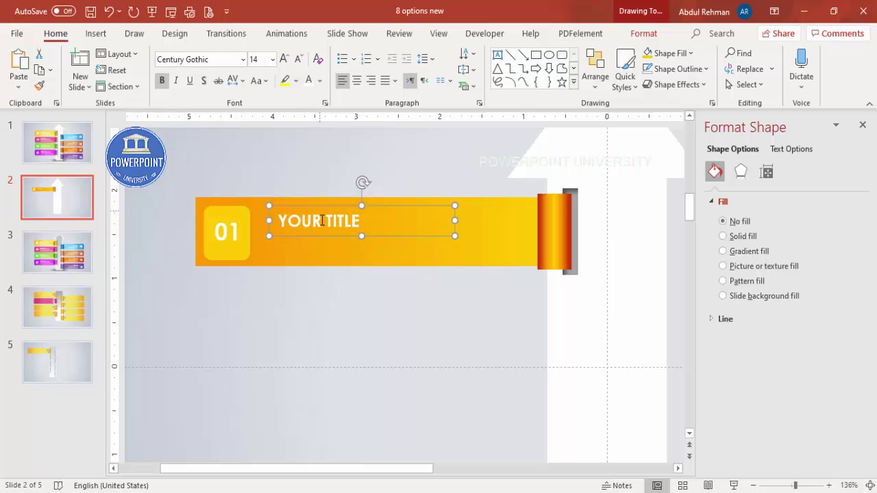
drag(319, 209, 301, 205)
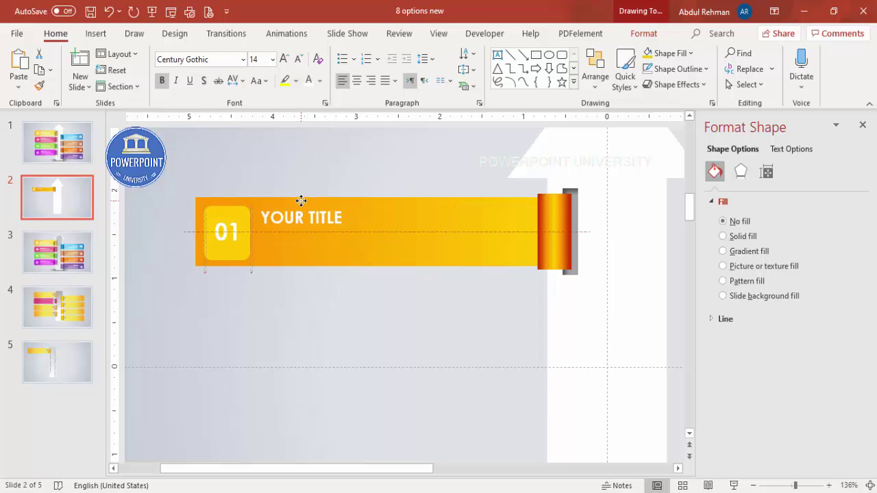
click(312, 169)
Step: Add a white 11 pt 'Add your detail text here' line just below the title
click(96, 33)
click(511, 76)
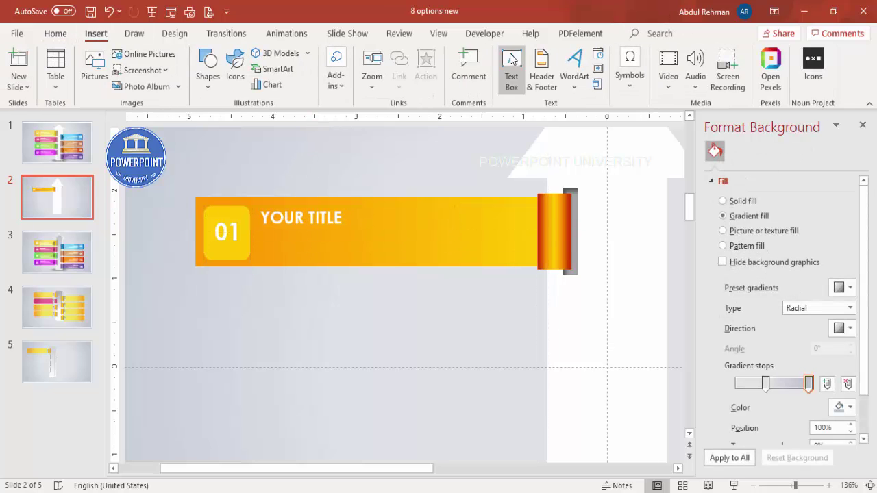
drag(351, 249, 436, 254)
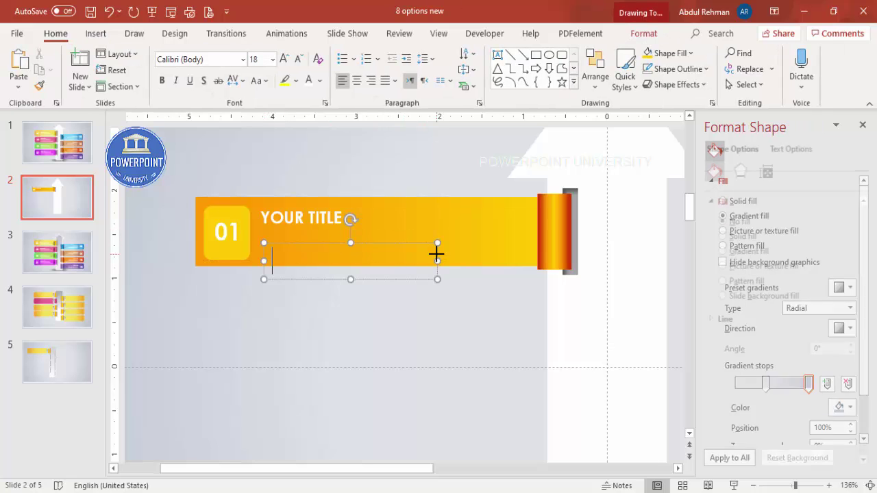
text(Add ypir)
key(BackSpace)
key(BackSpace)
key(BackSpace)
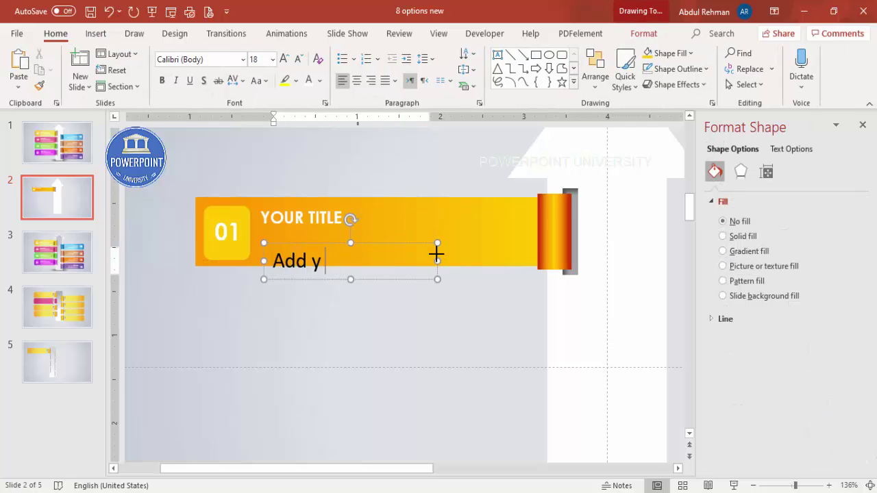
text(our detai)
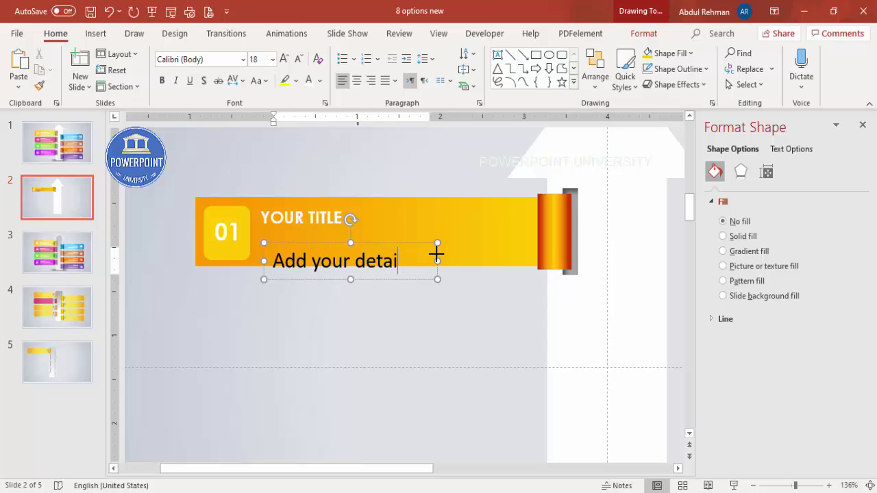
text(l text here)
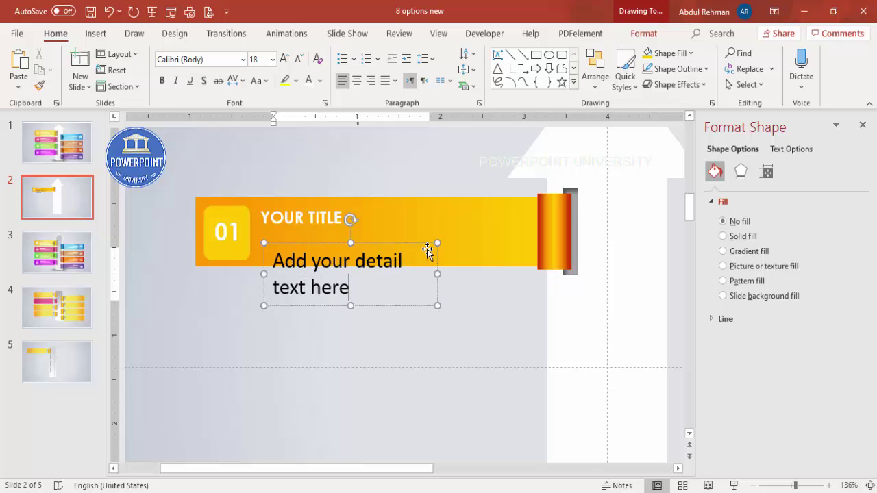
click(427, 249)
click(308, 81)
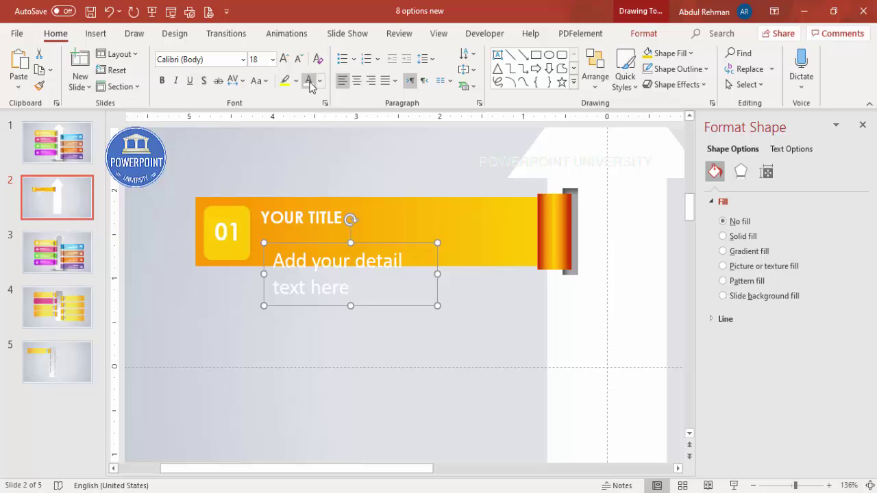
click(299, 60)
click(299, 60)
click(299, 60)
click(299, 60)
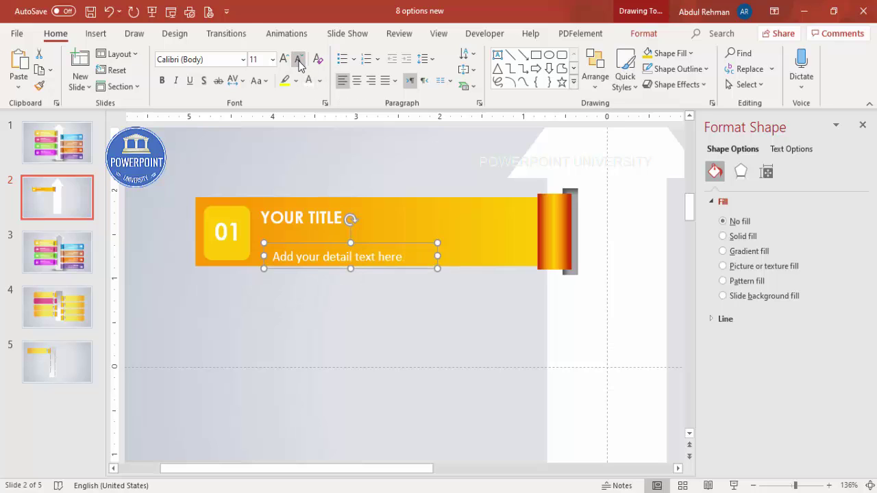
drag(415, 248, 403, 227)
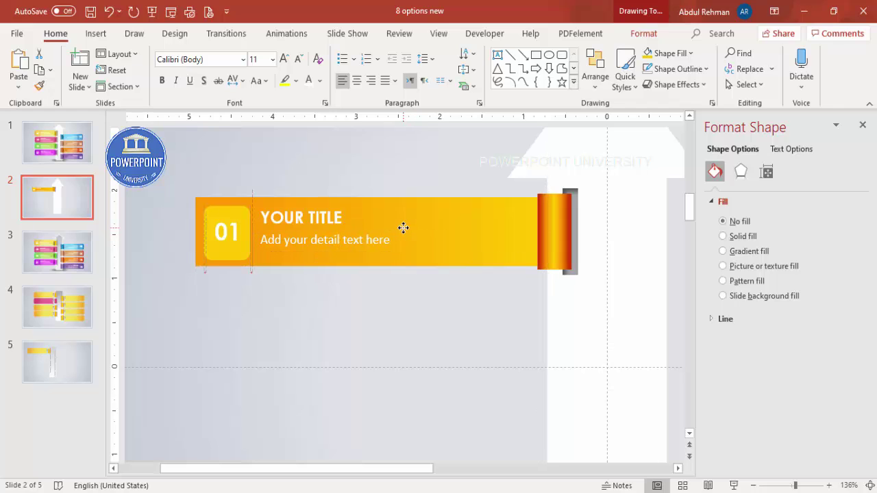
click(392, 171)
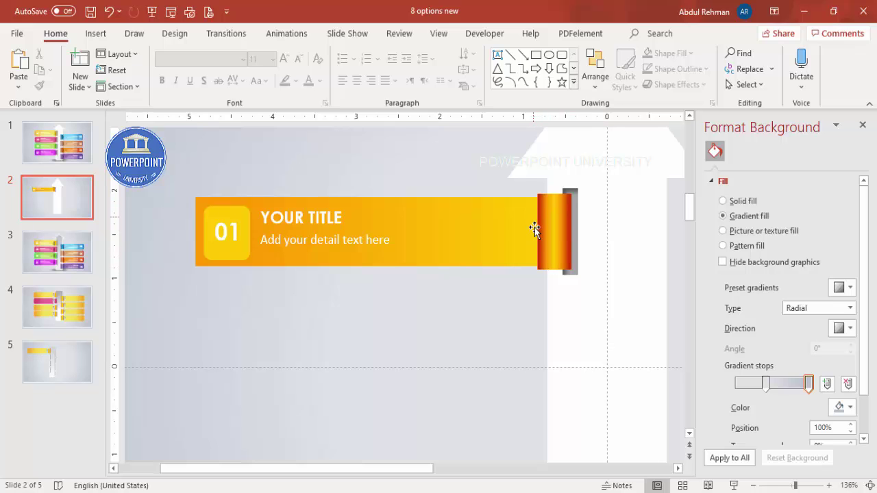
Step: Draw a narrow black strip at the banner's right end, with no outline and 38% transparency
click(96, 34)
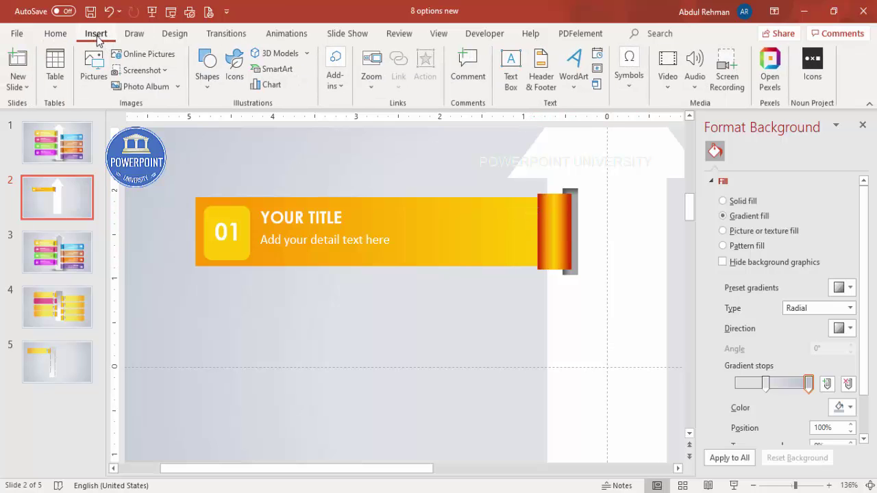
click(208, 76)
click(211, 215)
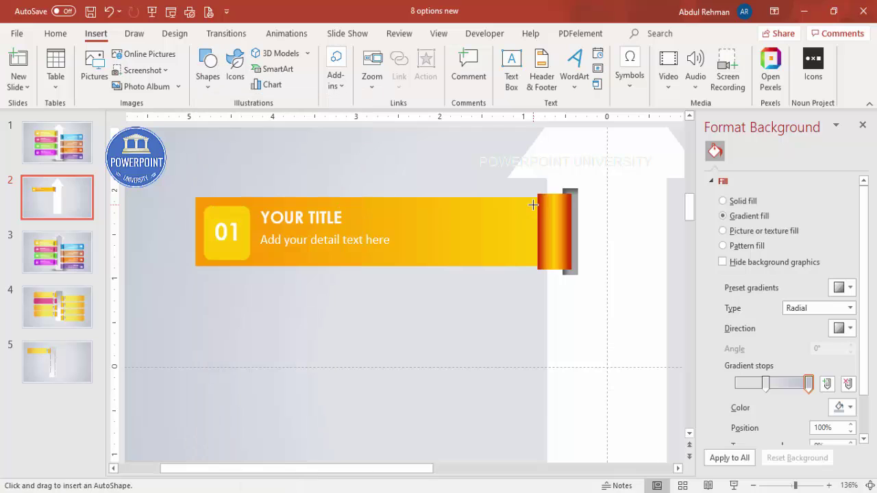
mouse_move(532, 200)
mouse_down()
mouse_move(551, 281)
mouse_move(548, 265)
mouse_up()
drag(539, 202, 540, 196)
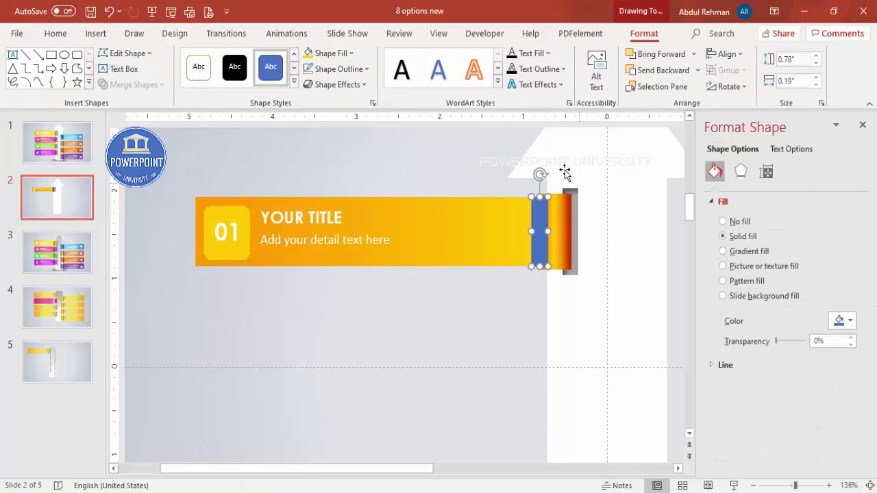
click(353, 75)
click(346, 258)
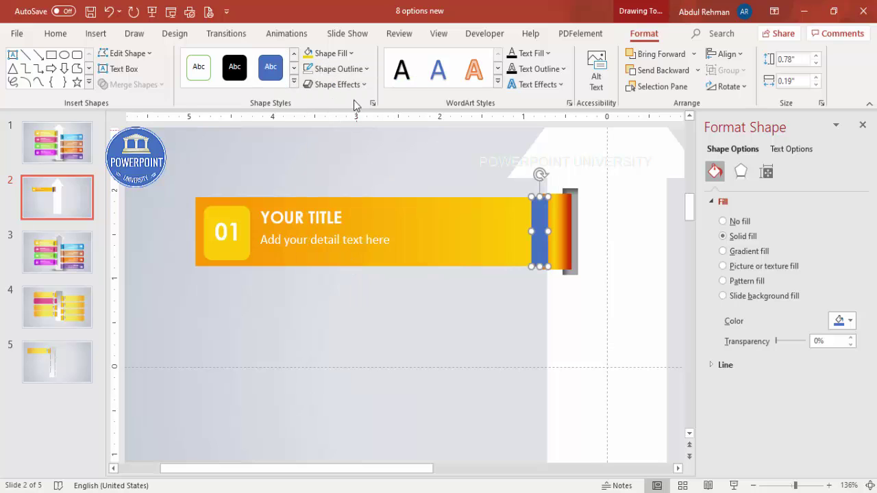
click(340, 56)
click(319, 89)
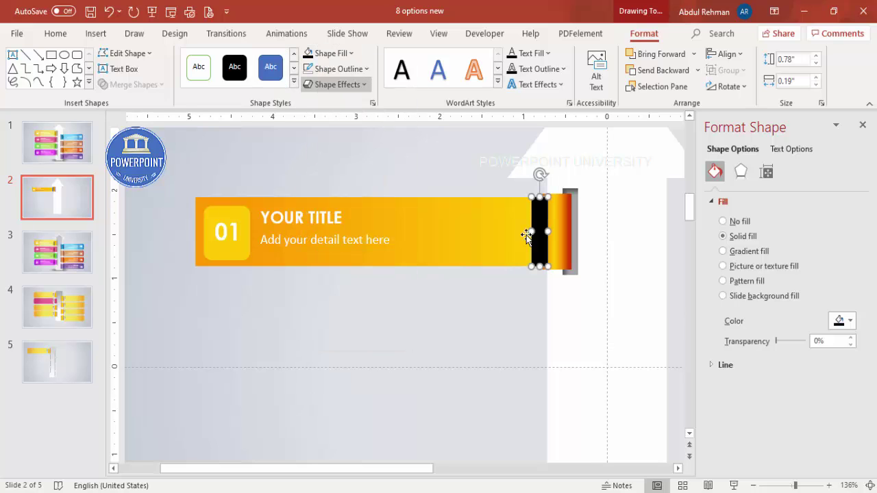
drag(776, 342, 788, 342)
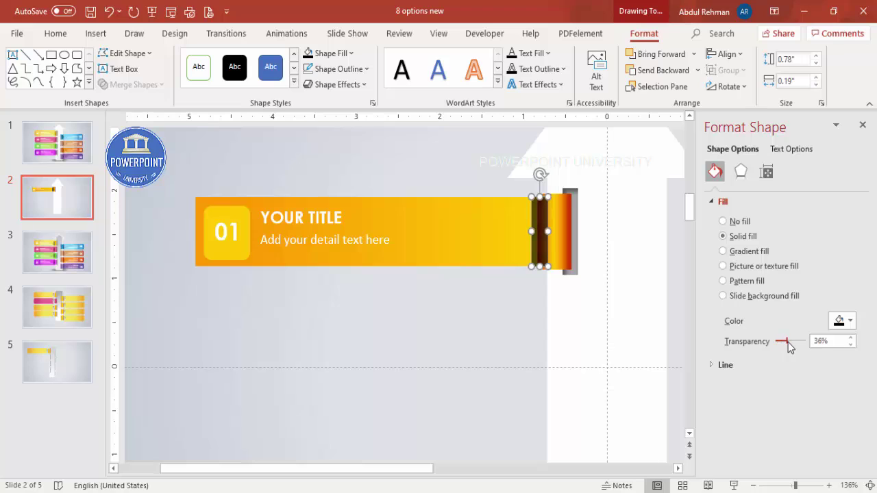
Step: Apply 3 pt soft edges to the strip and move it back one layer
click(747, 176)
click(739, 394)
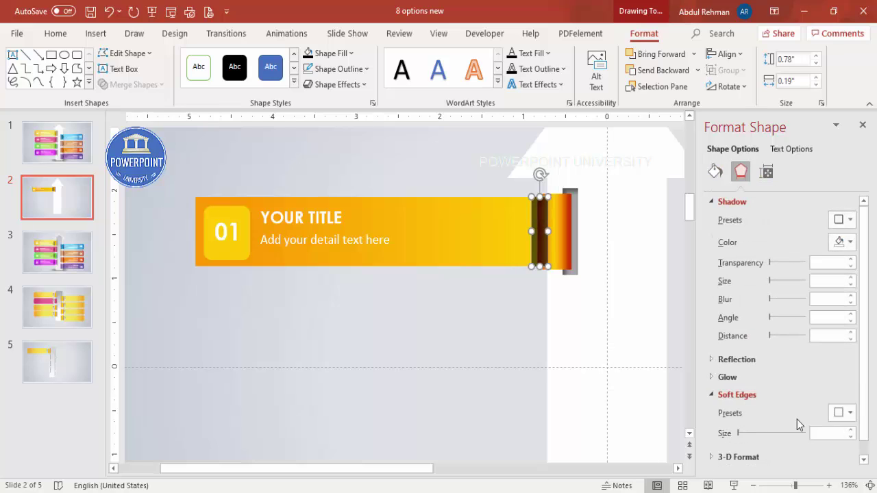
click(851, 433)
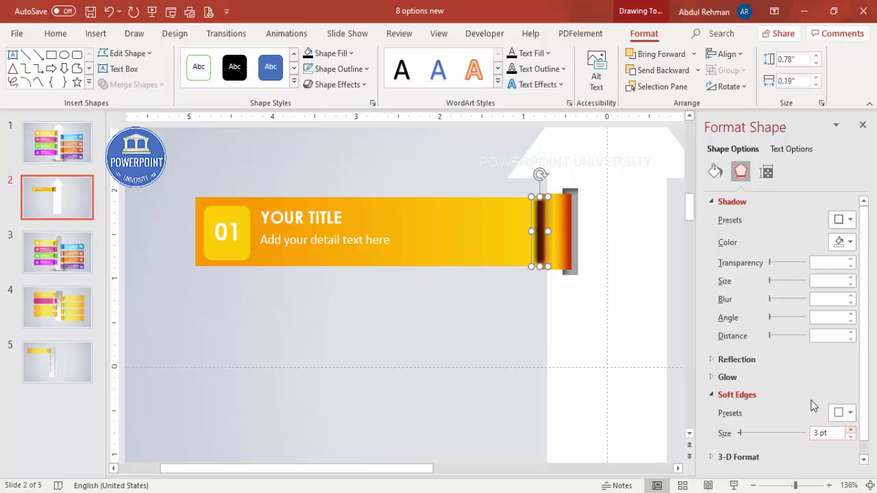
click(666, 69)
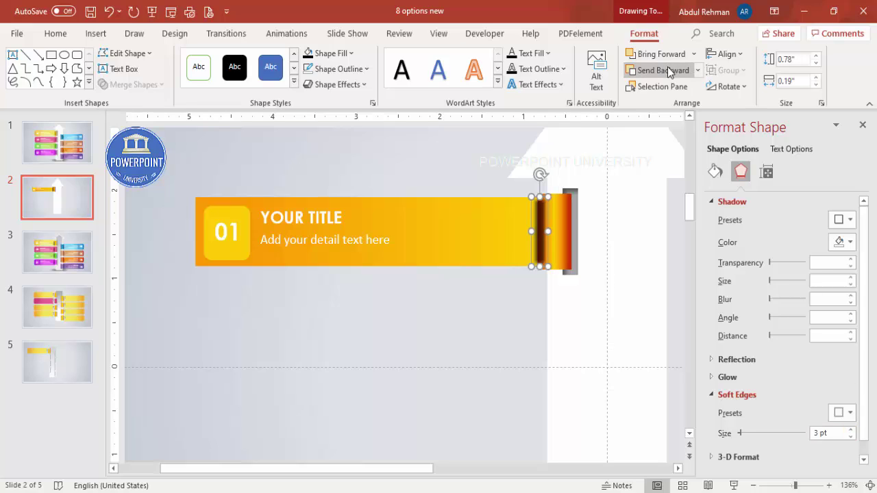
click(480, 332)
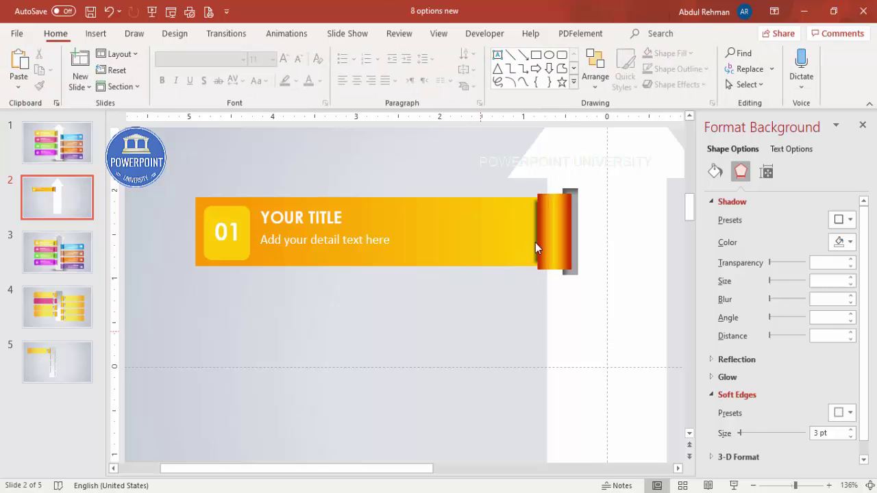
Step: Duplicate the first banner below itself and repeat to stack four banners
click(864, 485)
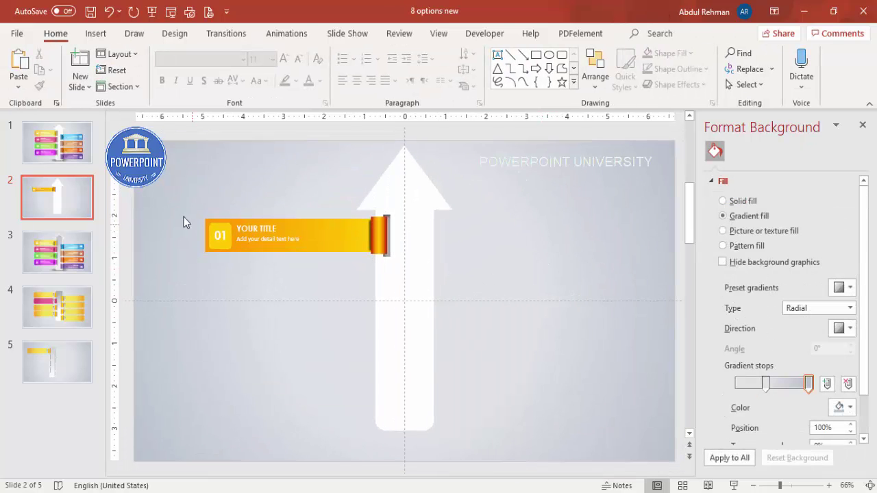
drag(171, 199, 420, 289)
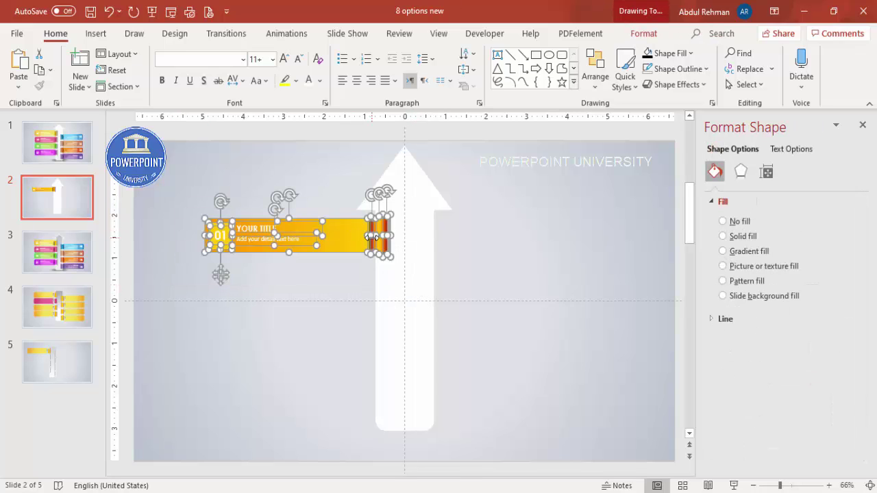
drag(356, 237, 350, 283)
key(ctrl+d)
key(ctrl+d)
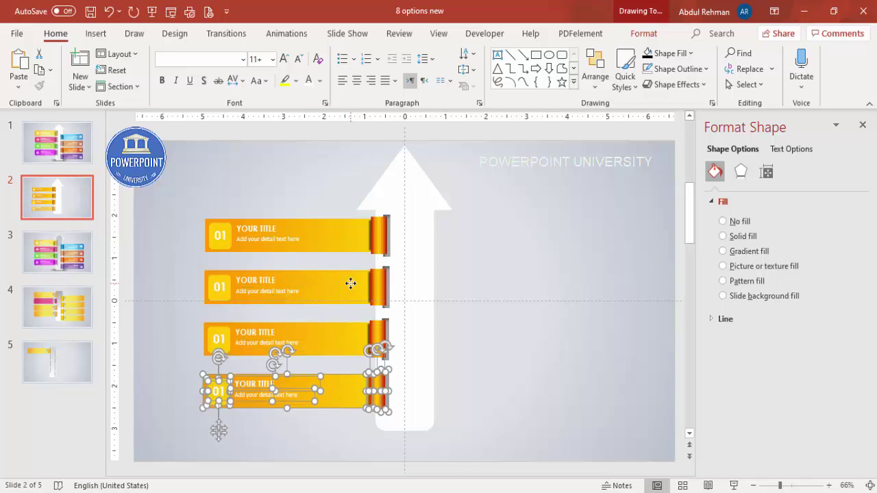
click(292, 432)
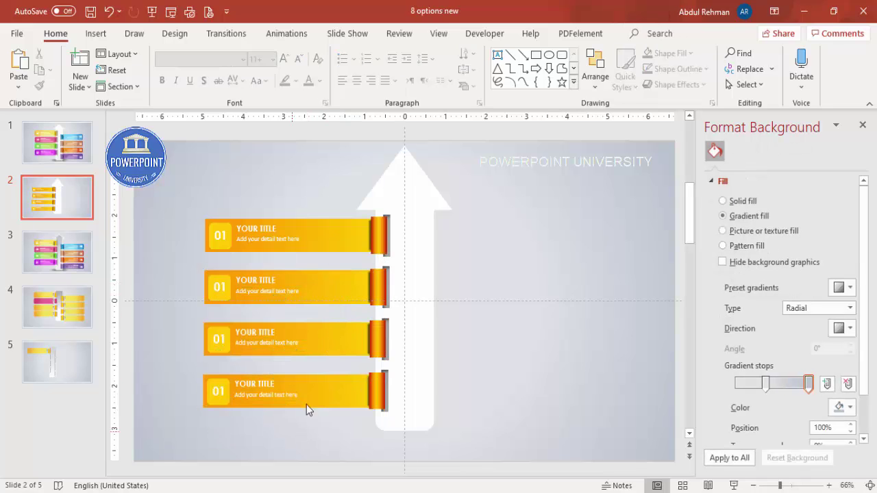
Step: Set the second banner's left gradient stop to teal
click(338, 275)
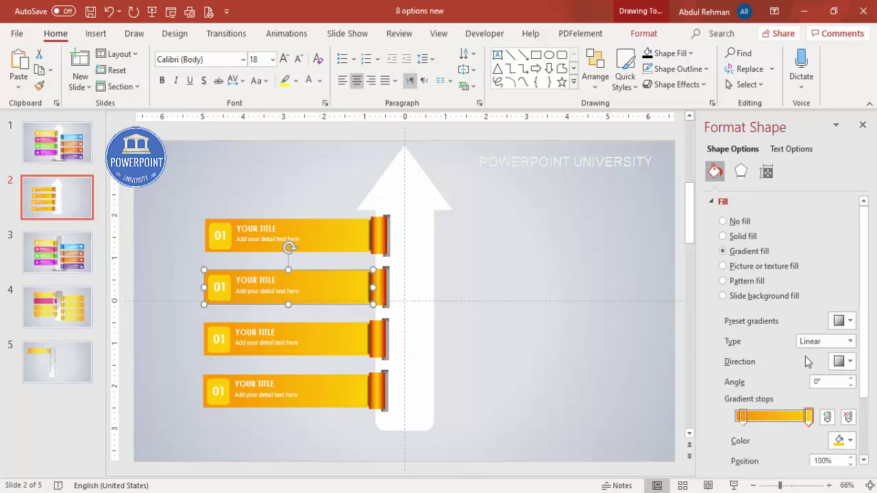
click(742, 416)
click(841, 440)
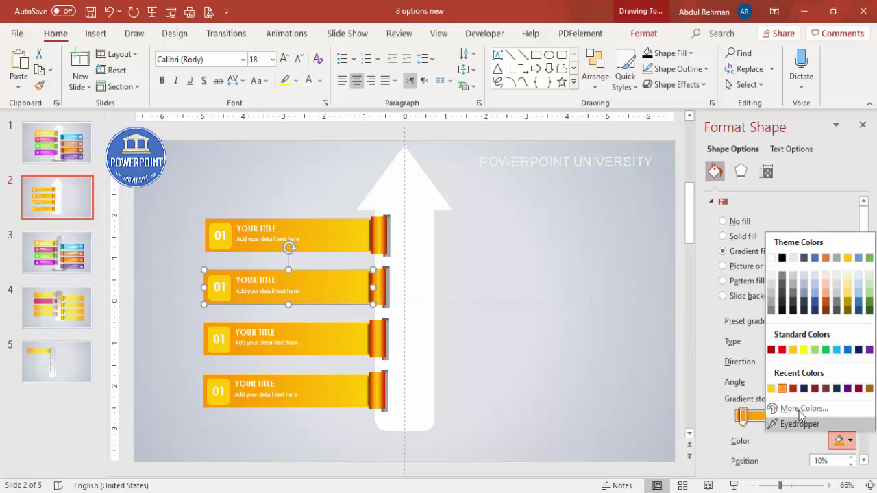
click(798, 409)
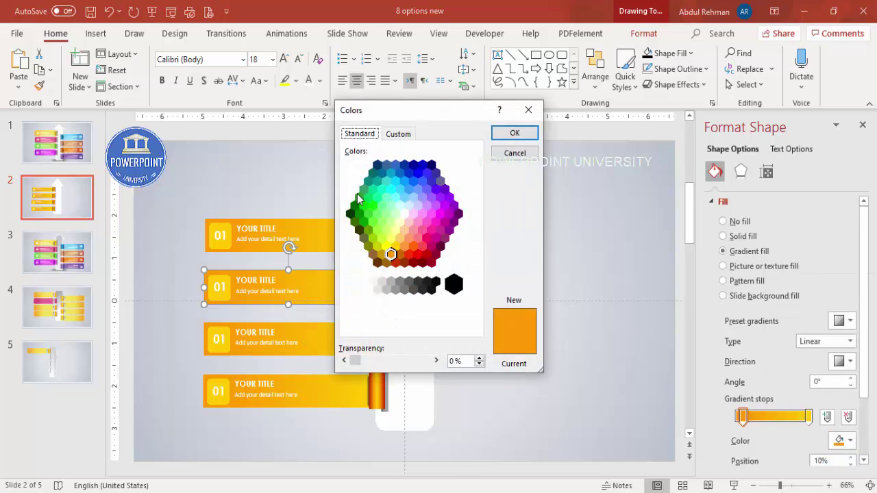
click(372, 175)
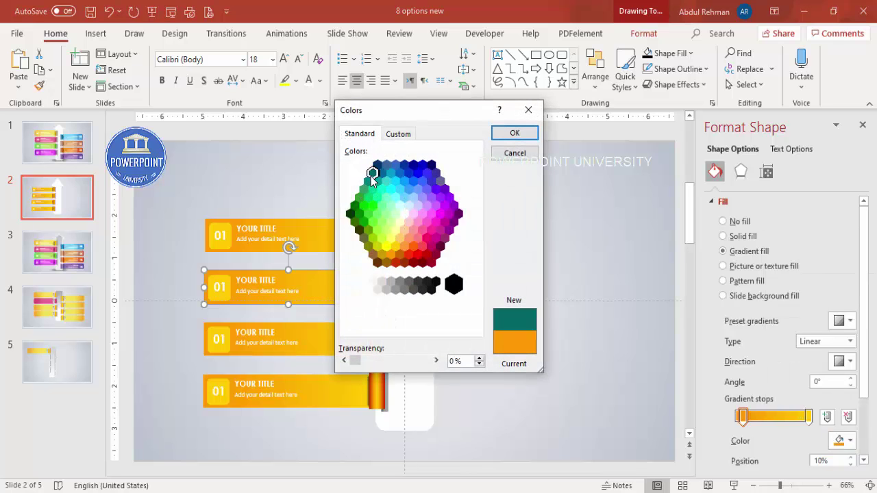
click(509, 134)
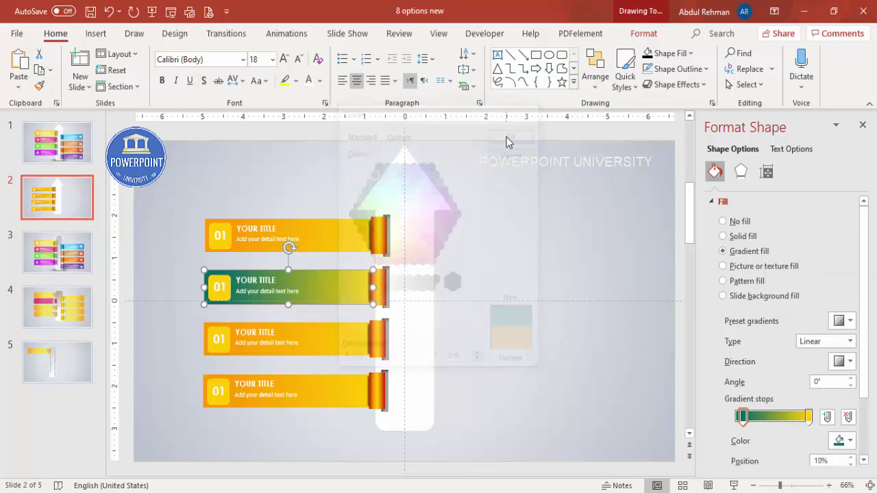
Step: Set the right gradient stop to green-teal, leaving the 01 number box's fill unchanged
click(809, 416)
click(842, 444)
click(795, 462)
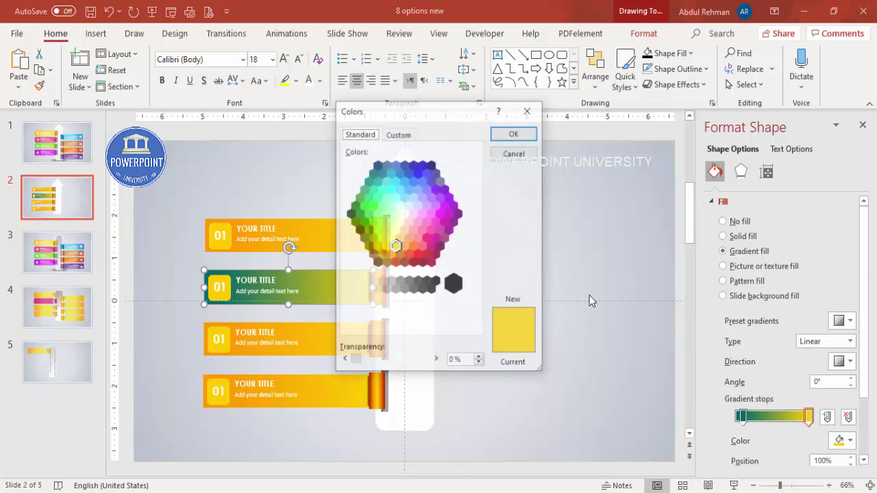
click(371, 189)
click(528, 133)
click(519, 228)
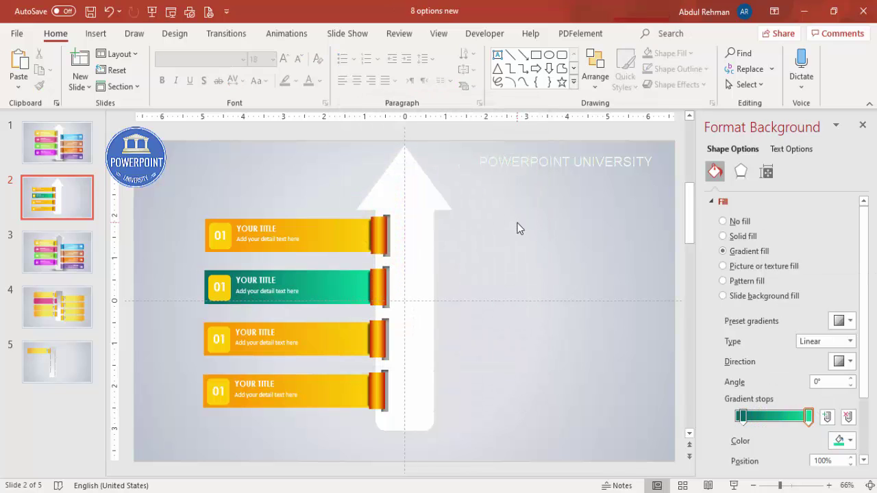
click(217, 284)
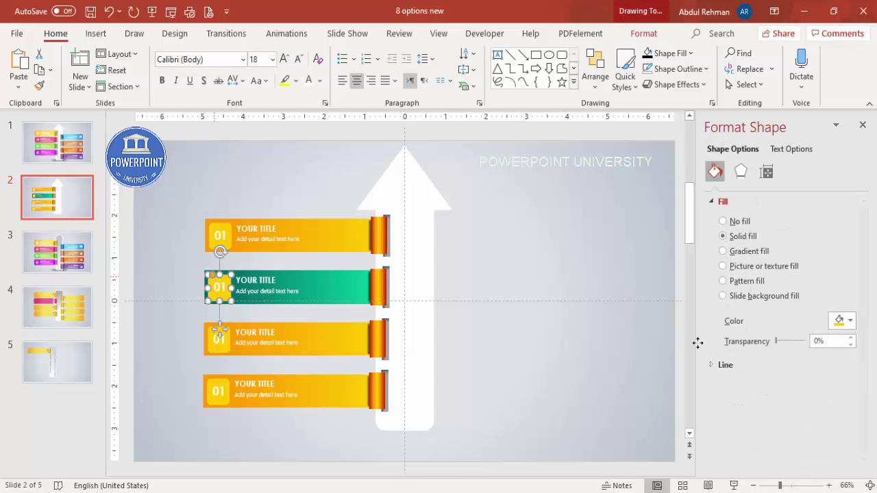
click(842, 320)
key(Escape)
Step: Make the fold piece's first and last gradient stops dark blue
click(509, 284)
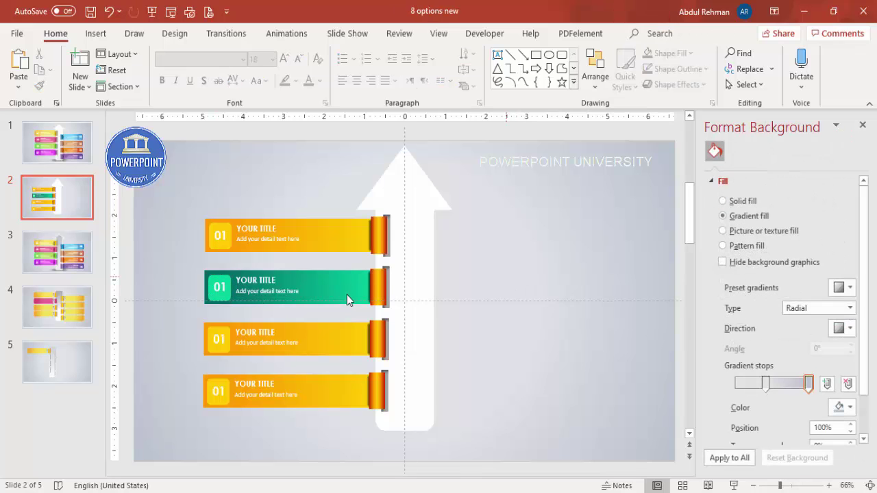
click(380, 281)
click(739, 416)
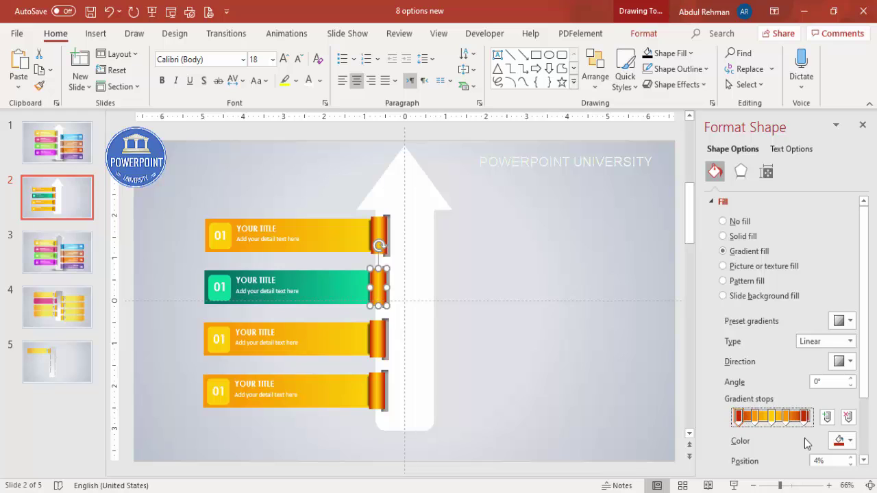
click(839, 441)
click(788, 408)
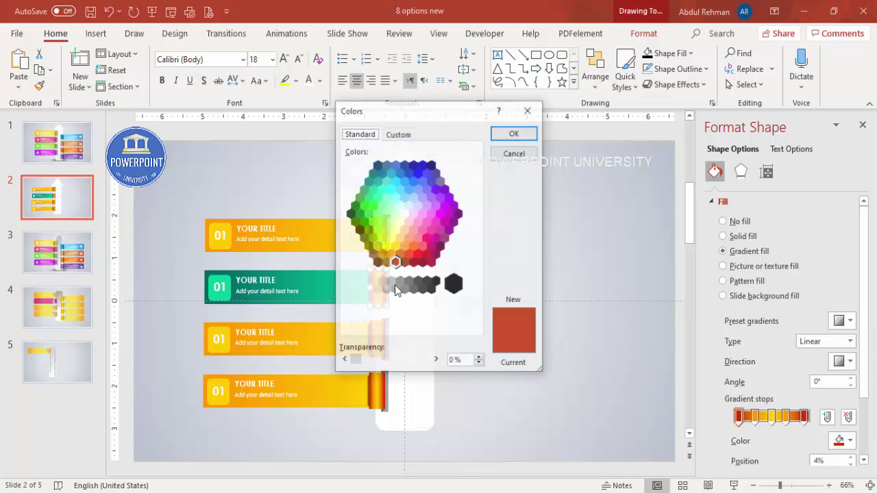
click(381, 168)
click(524, 135)
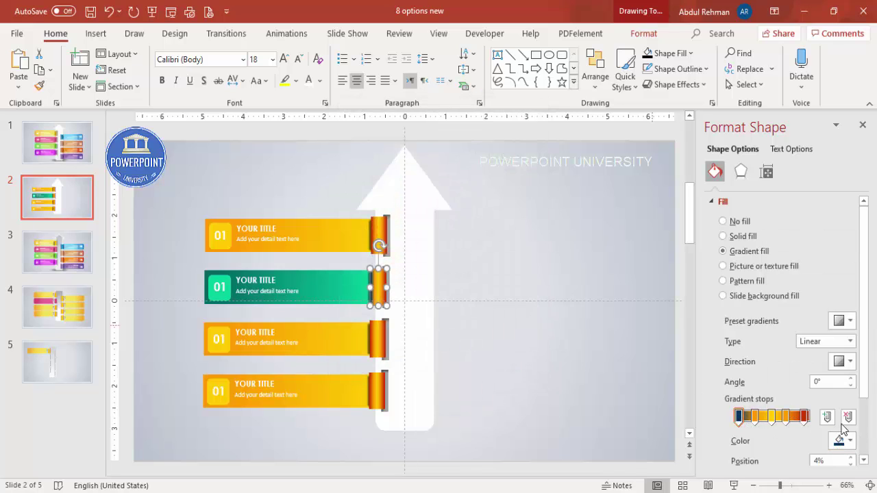
click(803, 415)
click(841, 440)
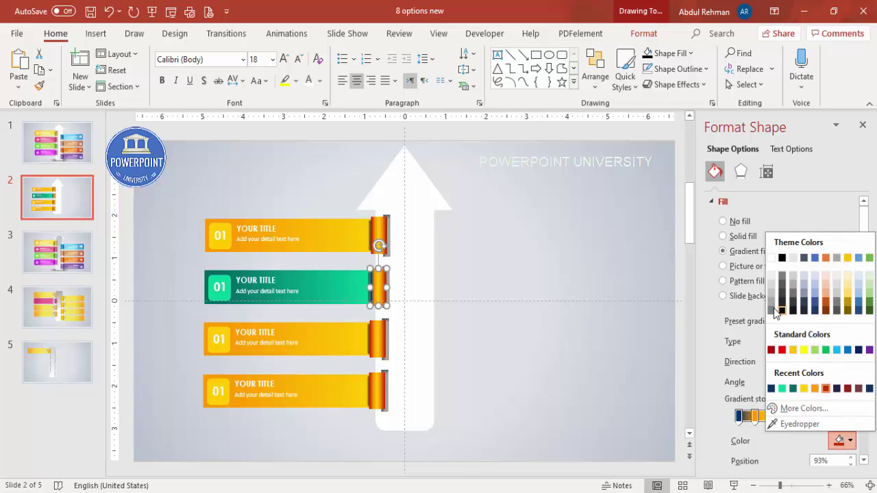
click(771, 388)
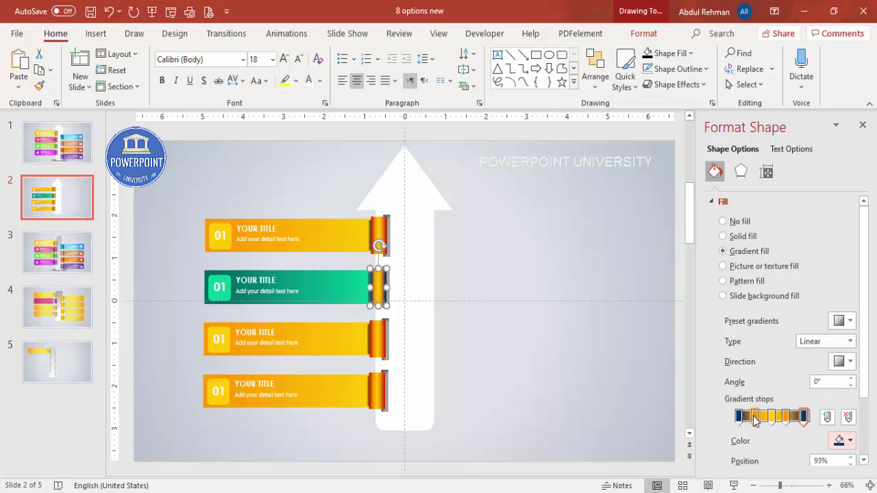
Step: Colour the fold's 26% and 49% stops green and the 69% stop dark teal
click(754, 416)
click(838, 441)
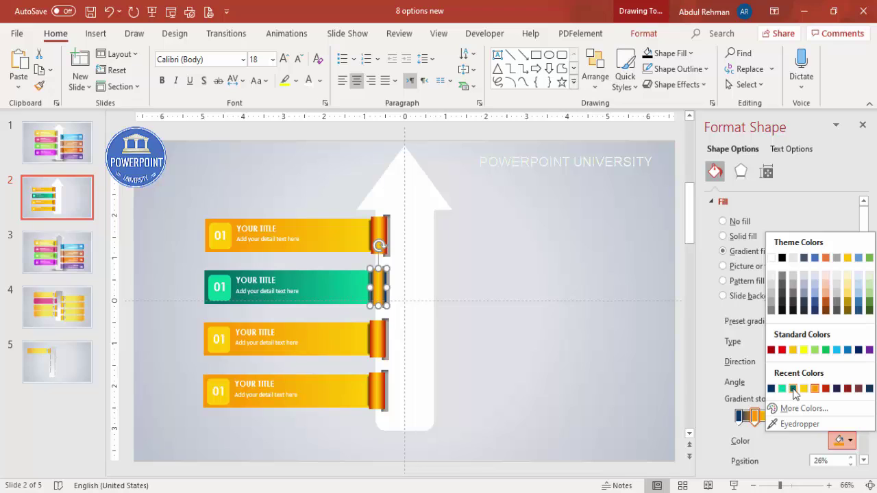
click(788, 388)
click(791, 416)
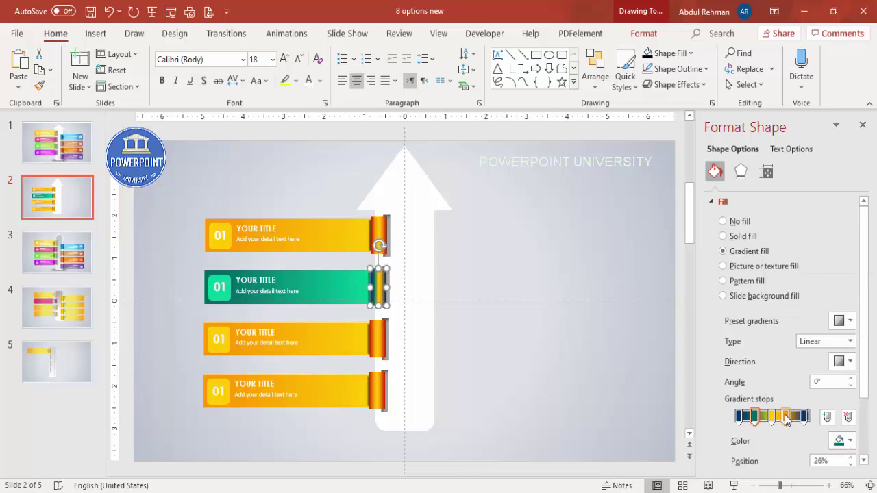
click(841, 441)
click(770, 388)
click(772, 417)
click(841, 440)
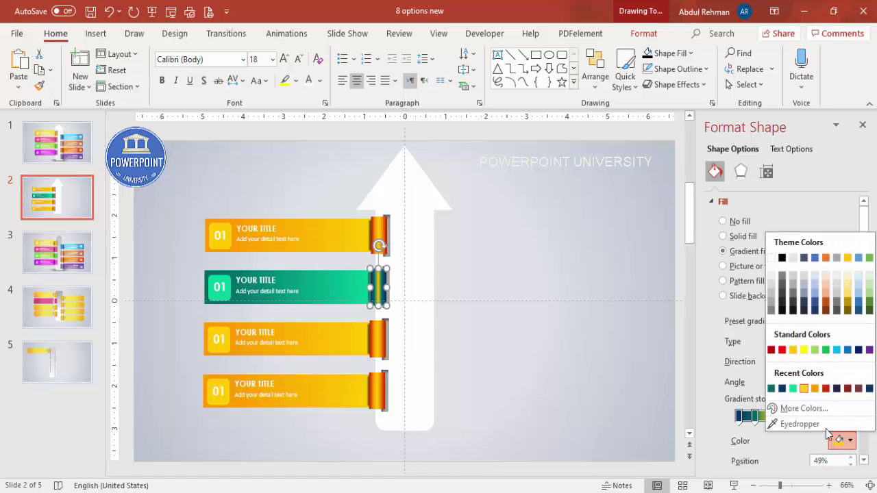
click(793, 389)
click(576, 293)
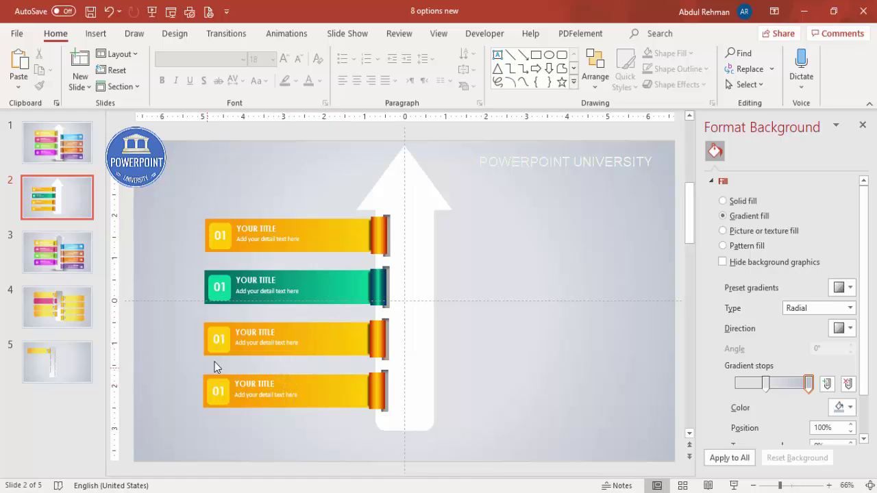
Step: Change the second, third and fourth banners' numbers to 02, 03 and 04
click(222, 288)
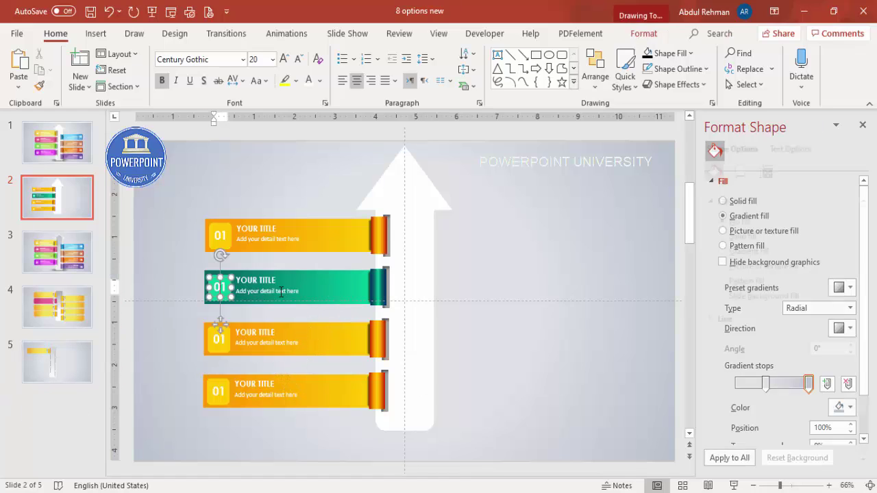
text(02)
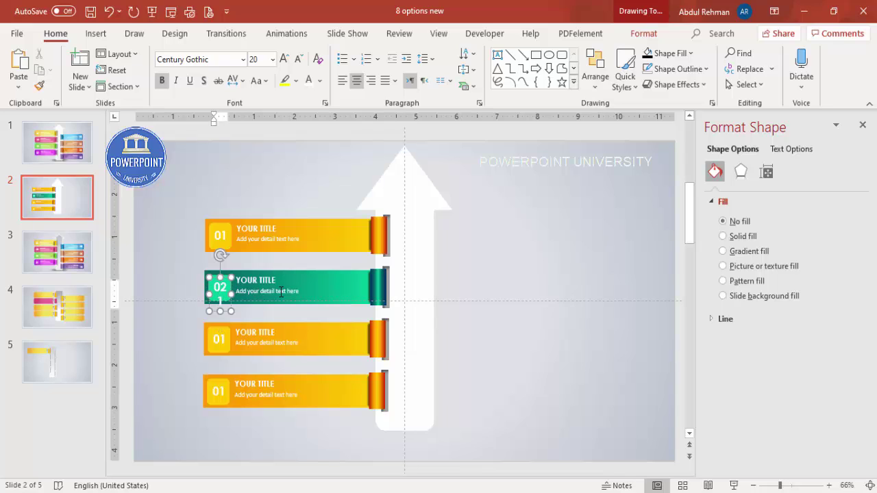
key(ctrl+z)
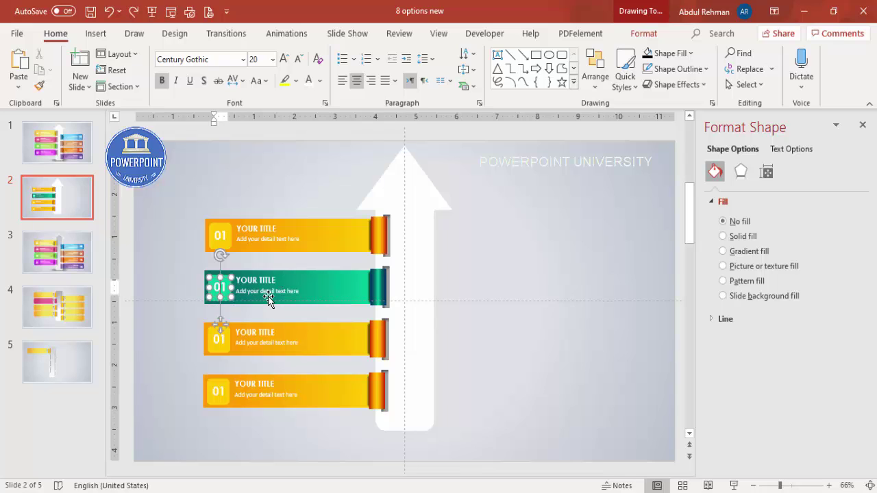
key(BackSpace)
click(228, 344)
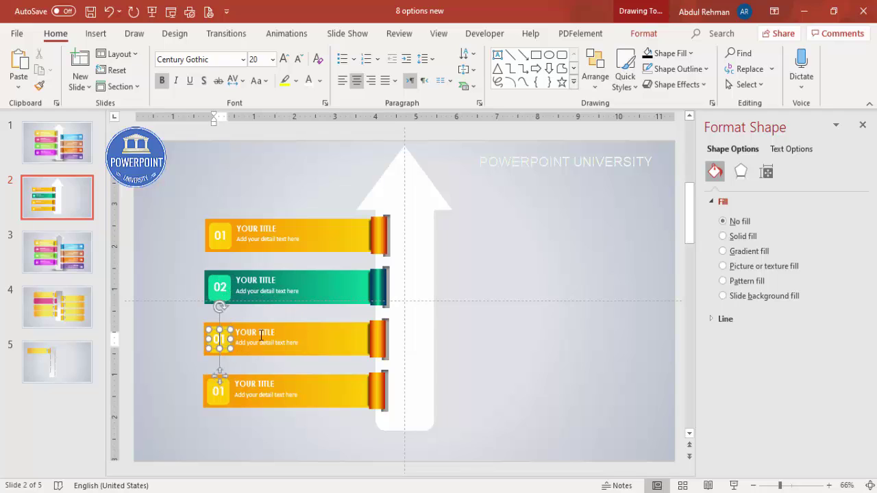
click(220, 391)
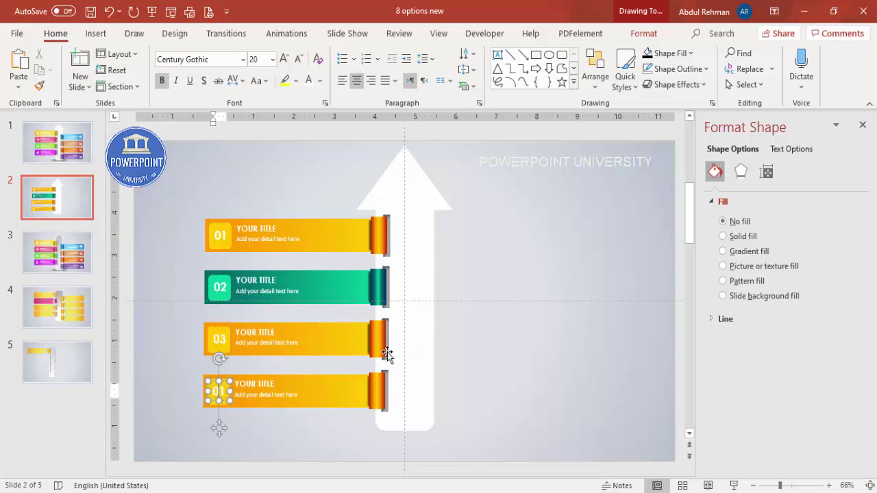
text(4)
key(Escape)
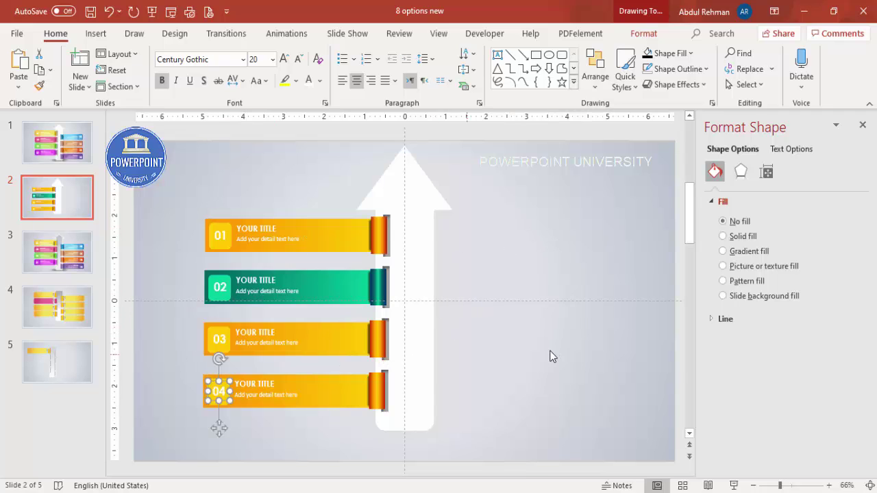
click(502, 360)
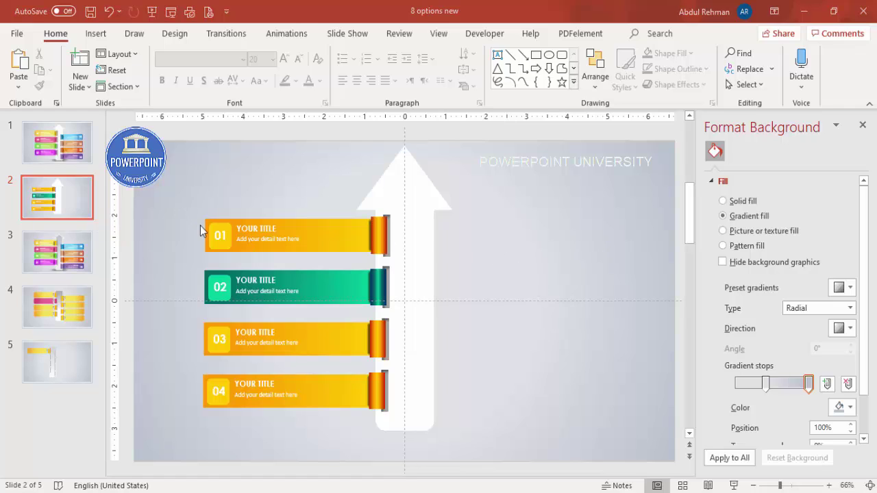
Step: Copy the 01 banner to the right side and lift its number and title off the bar
drag(174, 192, 433, 268)
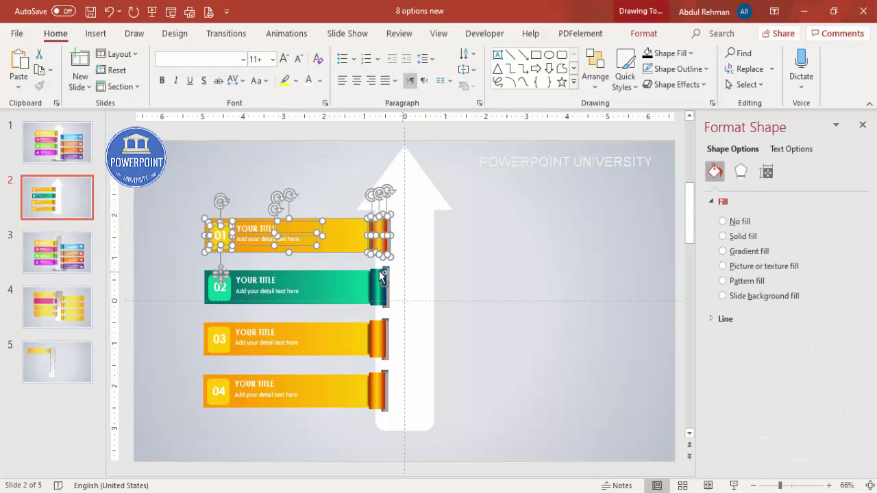
drag(347, 242, 603, 237)
click(580, 184)
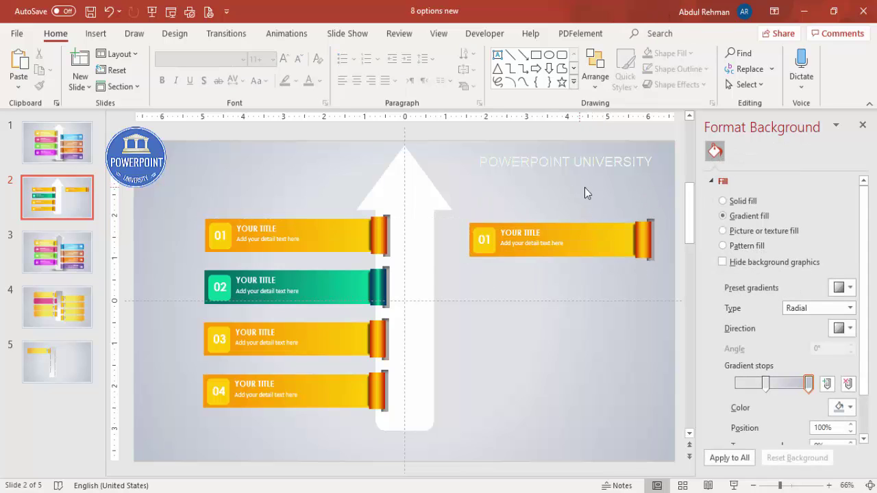
drag(467, 199, 616, 327)
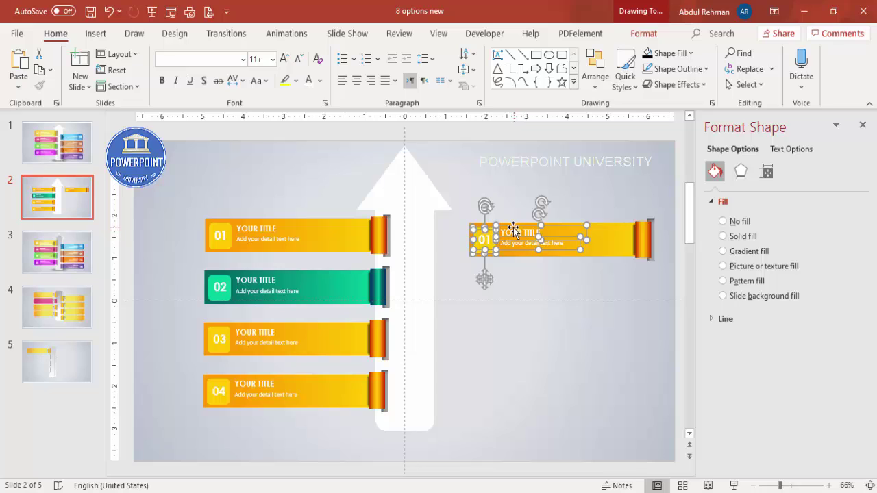
drag(518, 230, 525, 169)
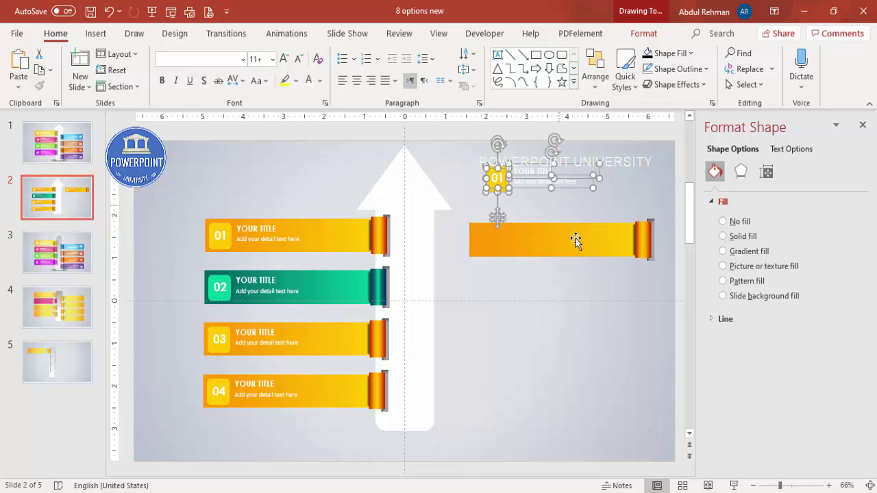
click(600, 309)
Step: Group the copied bar with its end cap
drag(672, 183, 441, 323)
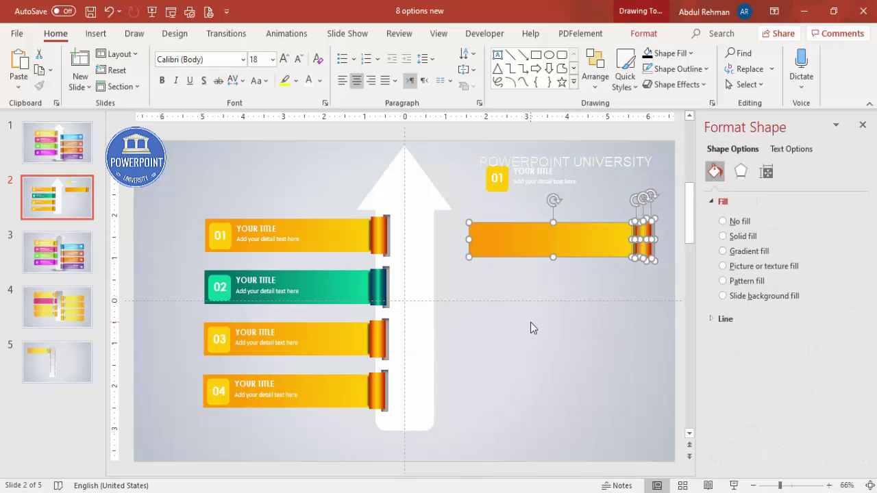
key(ctrl+g)
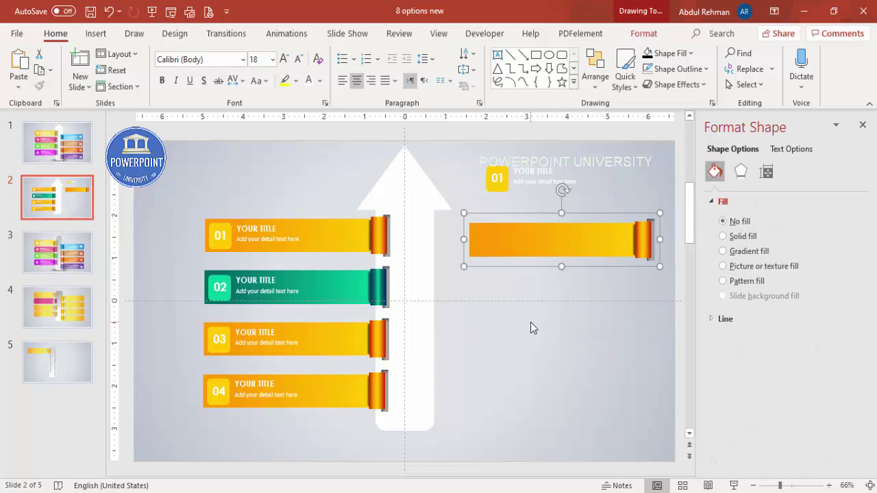
click(643, 32)
click(728, 87)
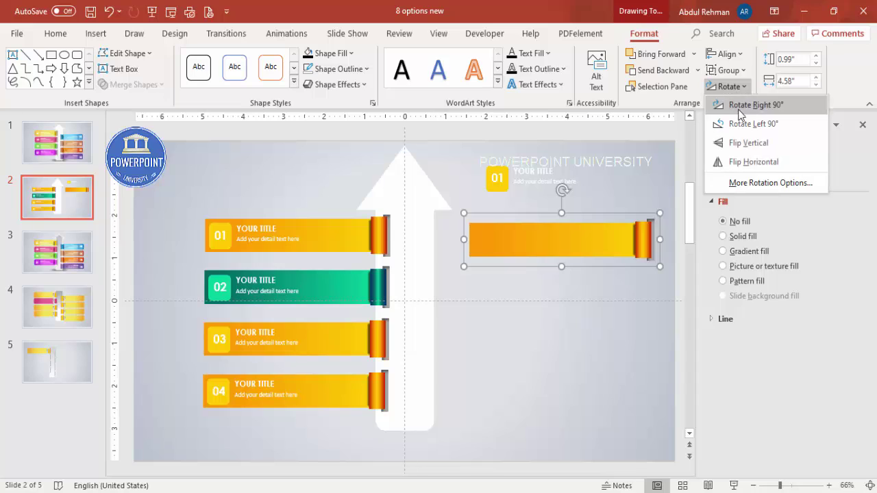
Step: Flip the right bar horizontally, push it against the arrow, and place the 01 badge at its right end
click(756, 161)
drag(603, 239, 555, 243)
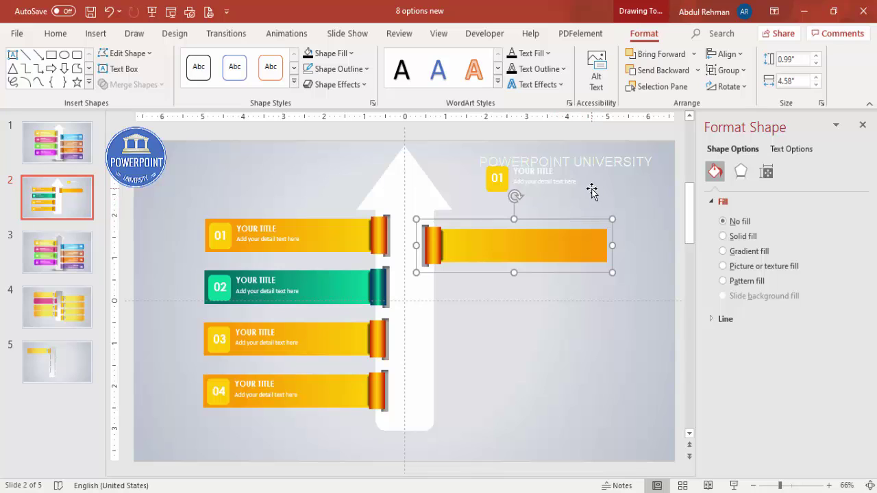
click(496, 170)
click(474, 151)
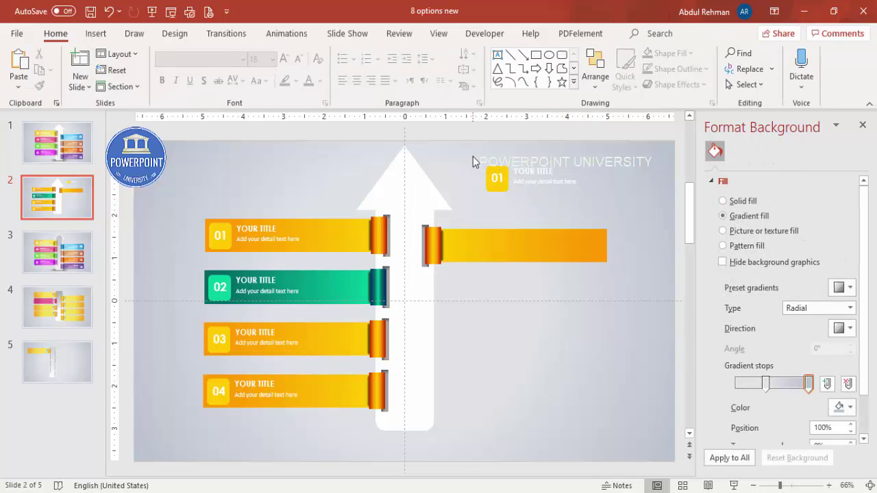
drag(472, 156, 522, 212)
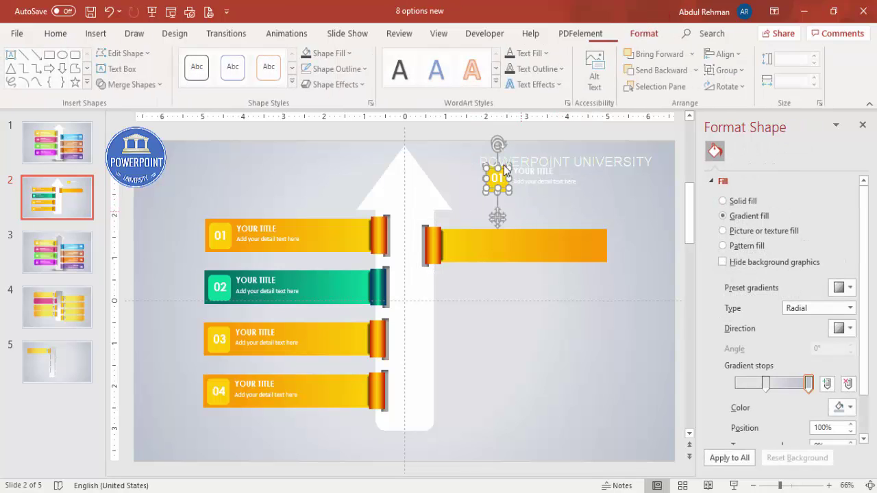
drag(505, 166, 597, 230)
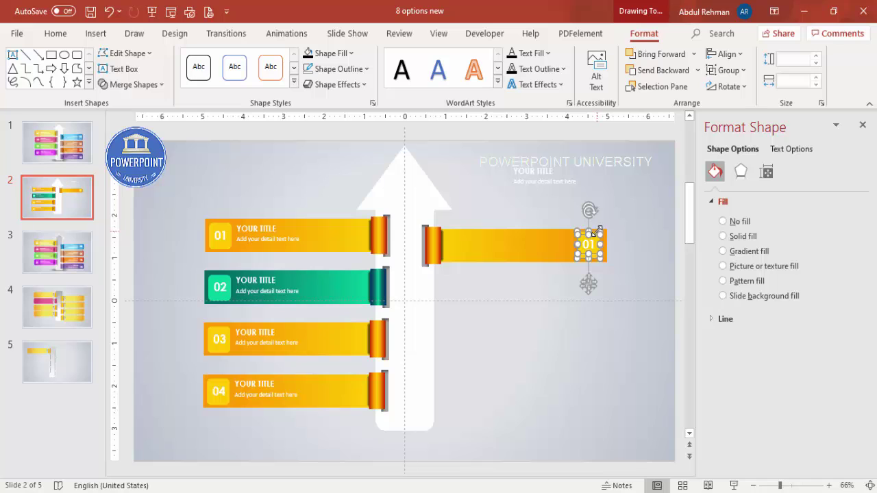
click(588, 200)
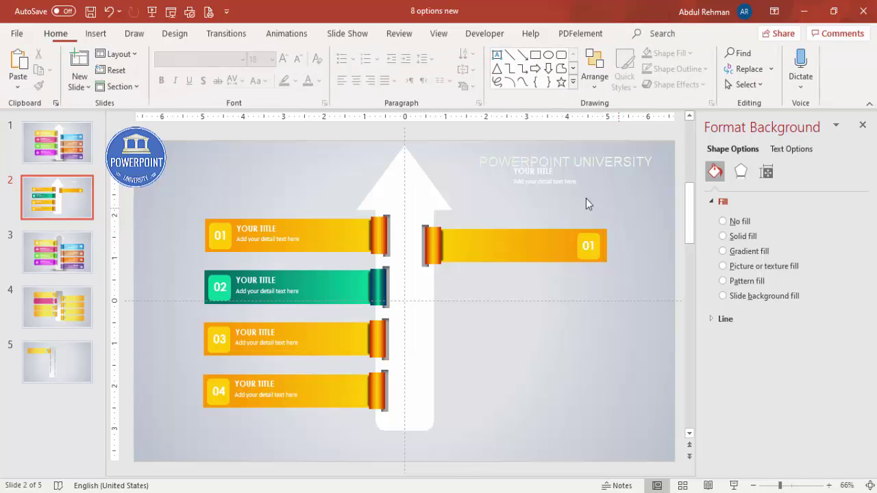
click(538, 164)
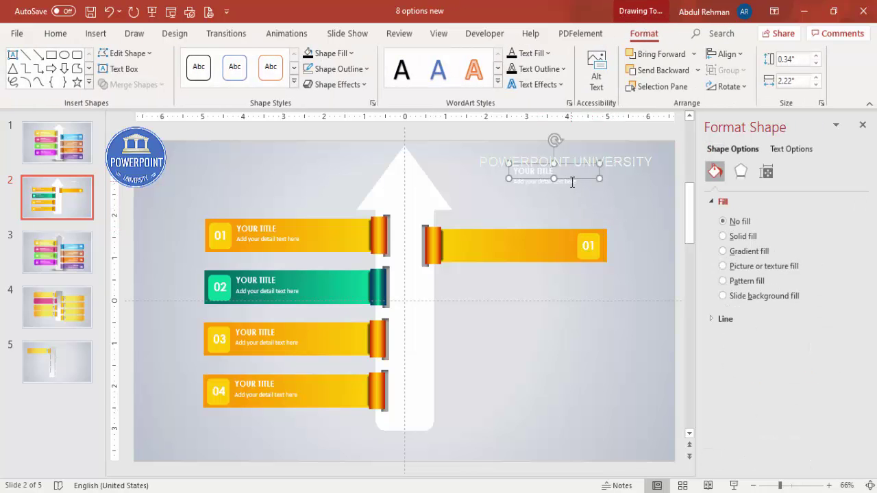
Step: Right-align the title and detail text and move them onto the right 01 bar
shift+click(572, 182)
click(726, 54)
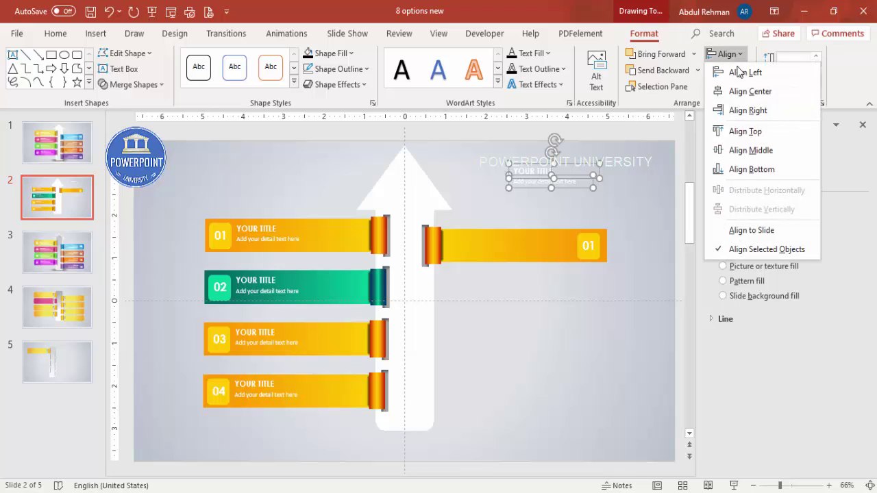
click(748, 110)
click(56, 34)
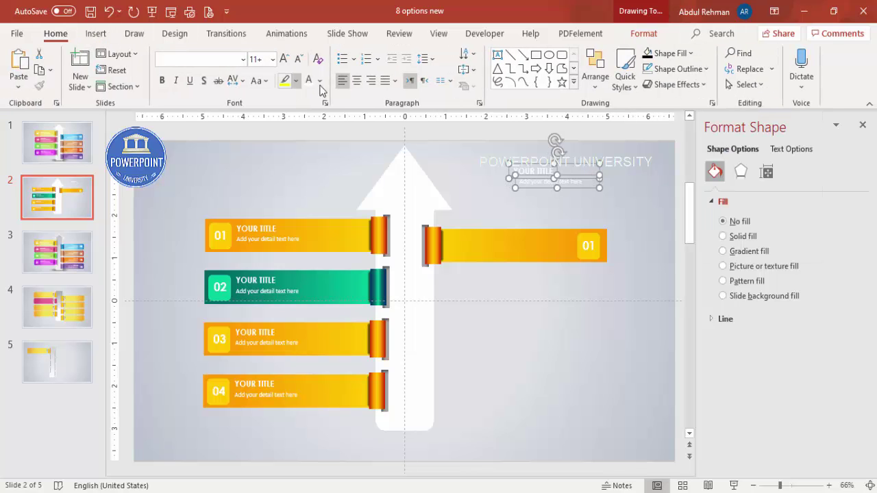
click(370, 85)
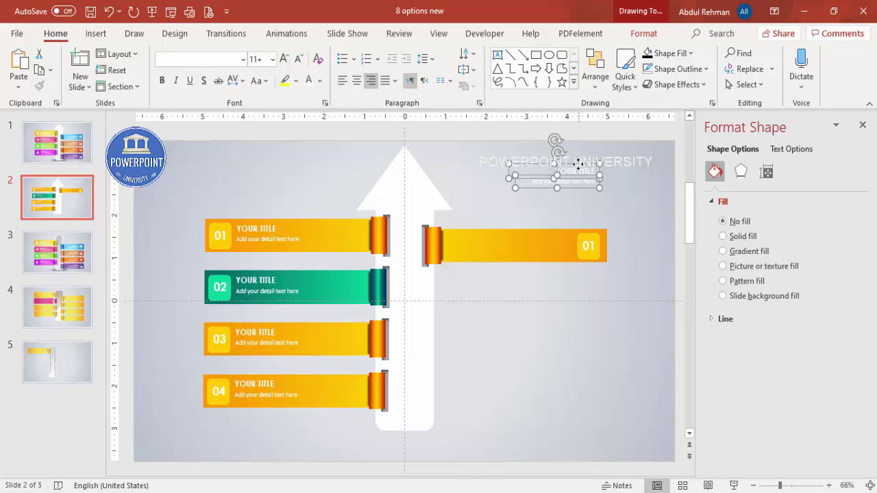
drag(578, 164, 555, 232)
click(631, 200)
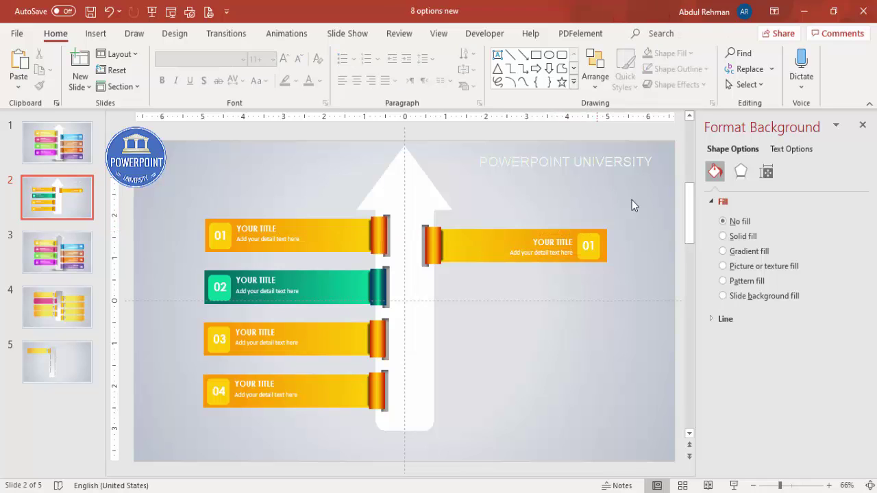
Step: Stack copies of the right banner down the arrow and extend the arrow's shaft downward
drag(650, 191, 410, 313)
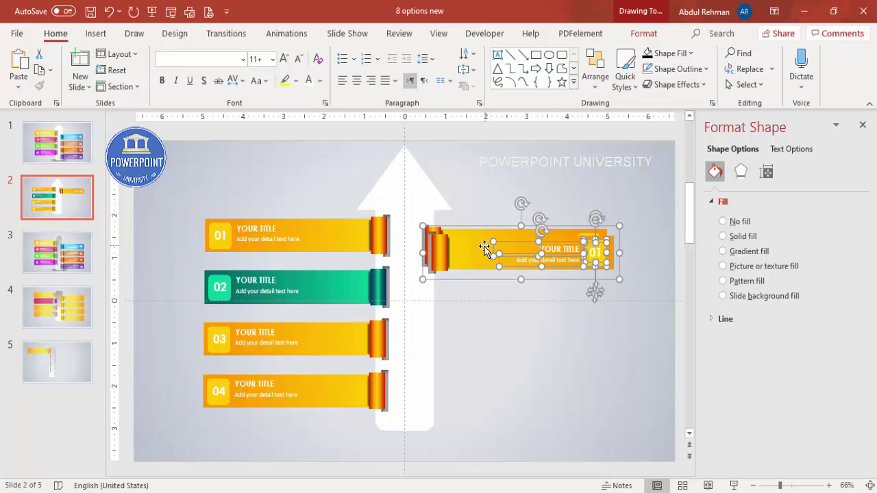
drag(486, 248, 473, 297)
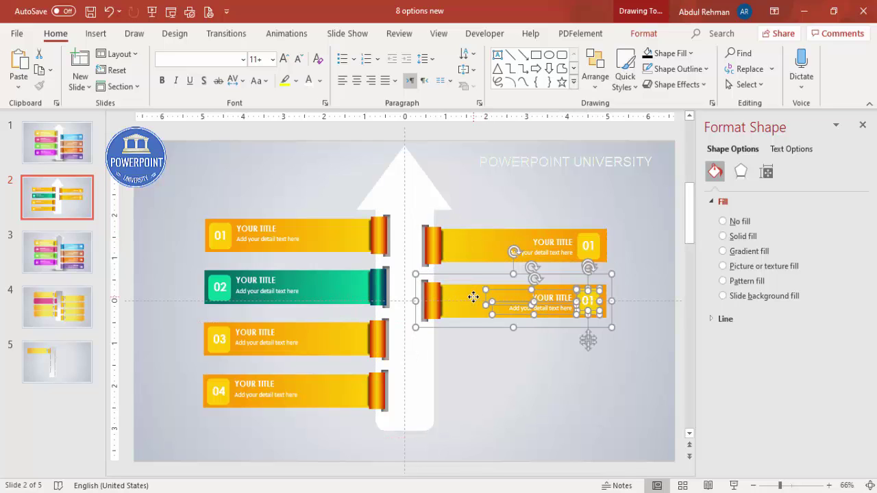
key(ctrl+d)
key(ctrl+d)
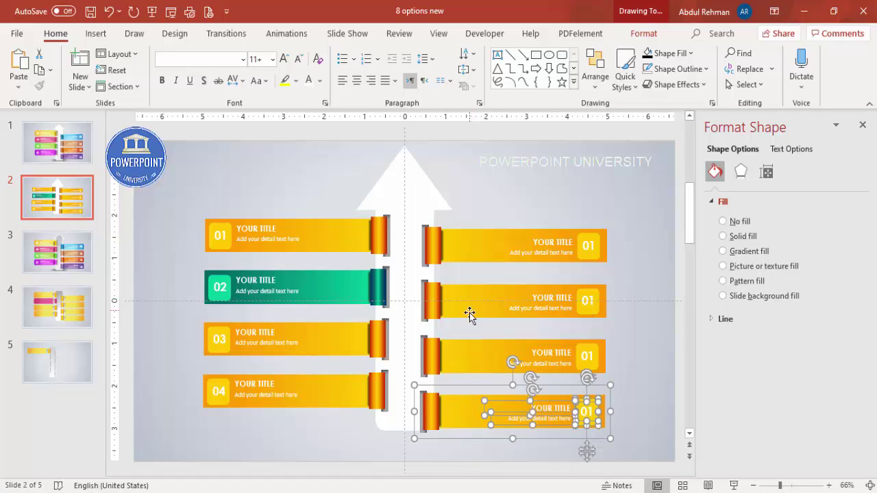
click(400, 419)
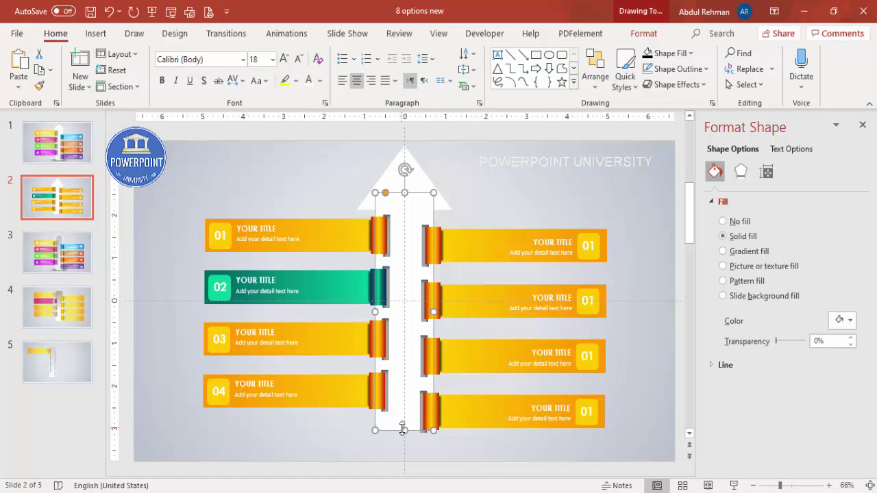
drag(405, 436, 404, 443)
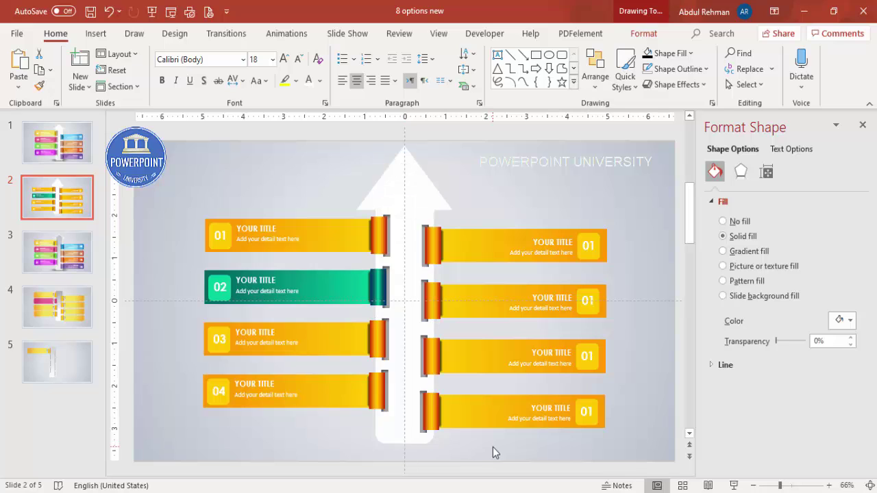
click(492, 446)
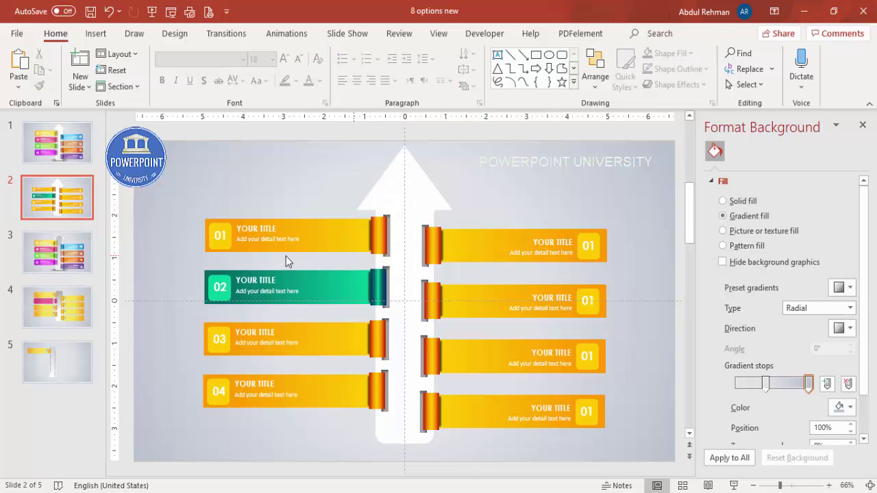
Step: Edit the banner number boxes, changing the third right banner's number to 06
click(595, 246)
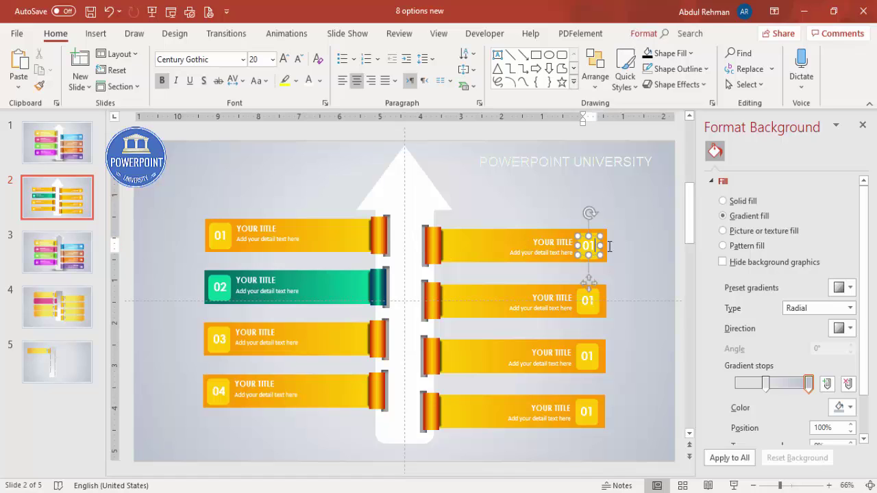
key(BackSpace)
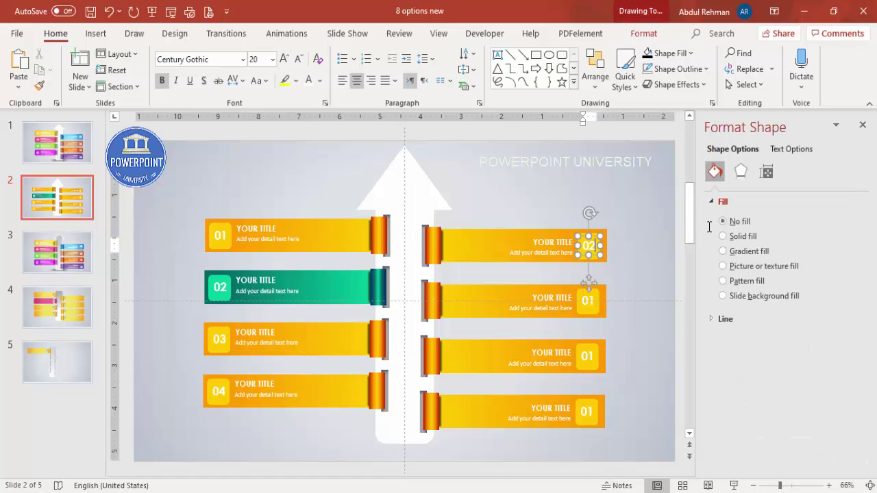
click(226, 287)
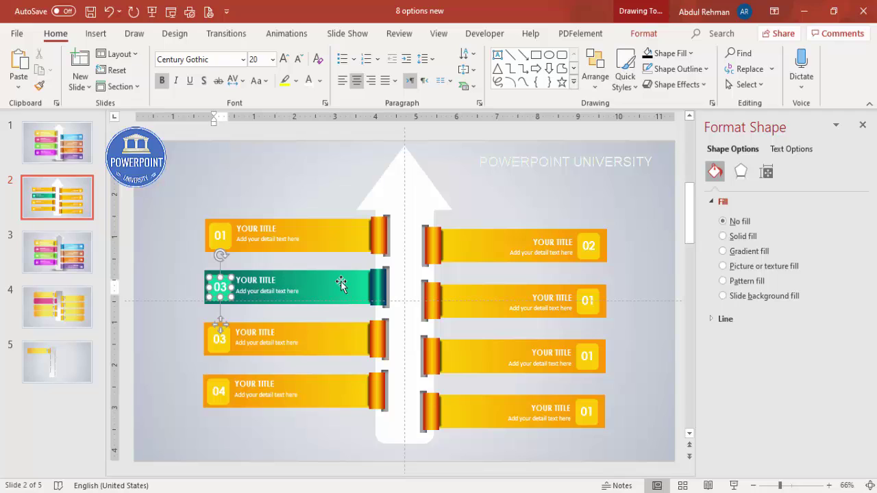
click(587, 300)
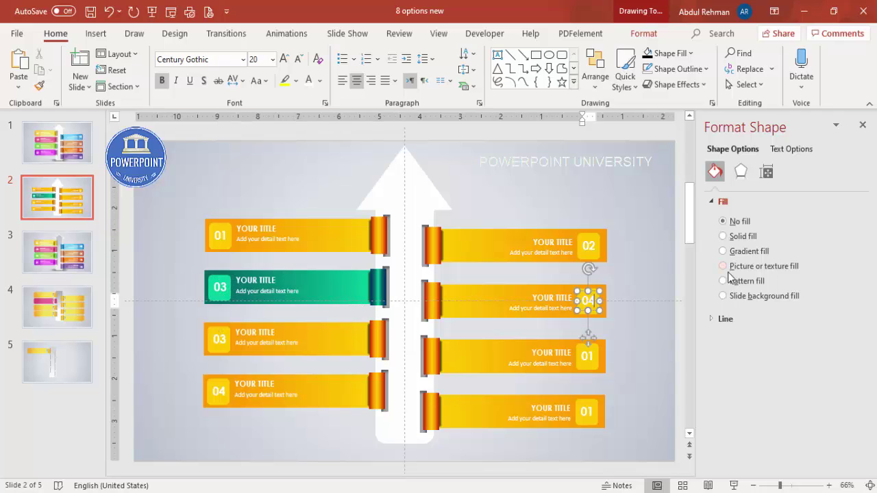
click(225, 340)
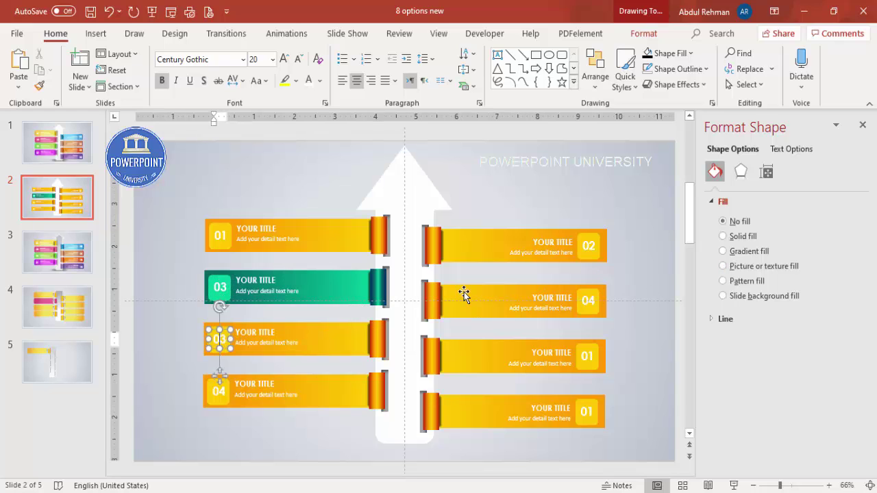
click(590, 355)
text(6)
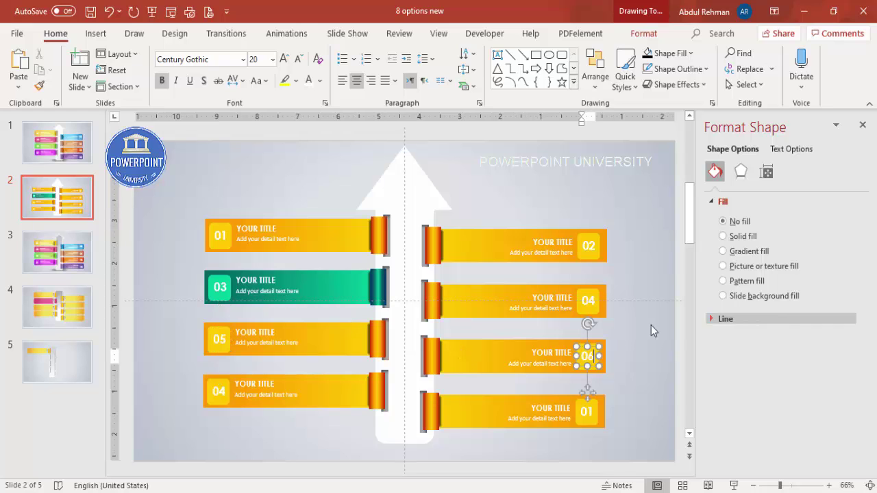
Step: Restore the accidentally deleted 04 box and set the bottom-right banner's number to 08
click(224, 392)
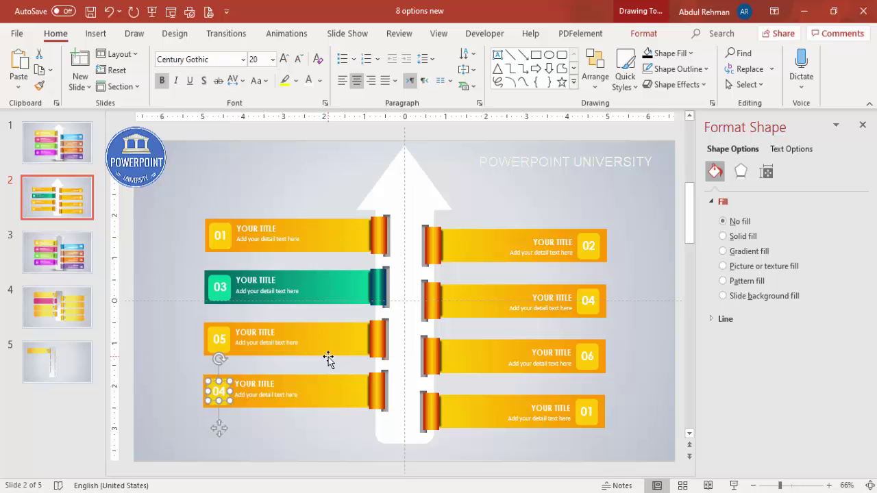
key(Delete)
key(ctrl+z)
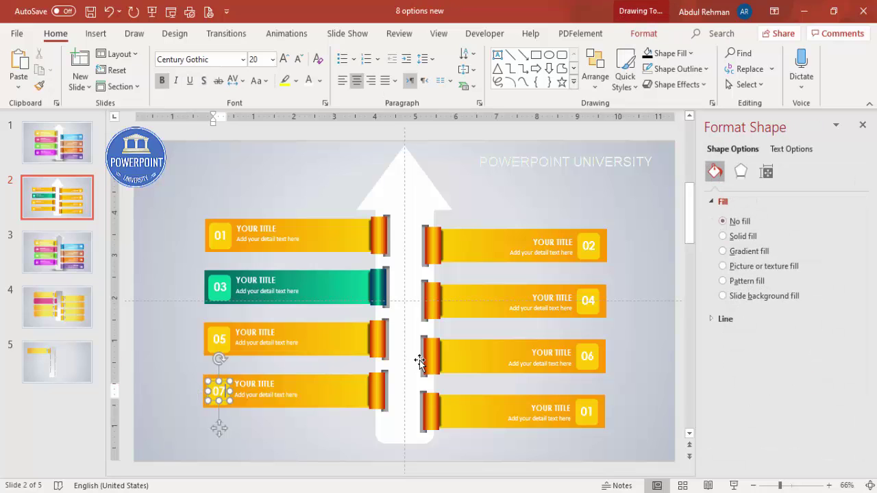
click(590, 412)
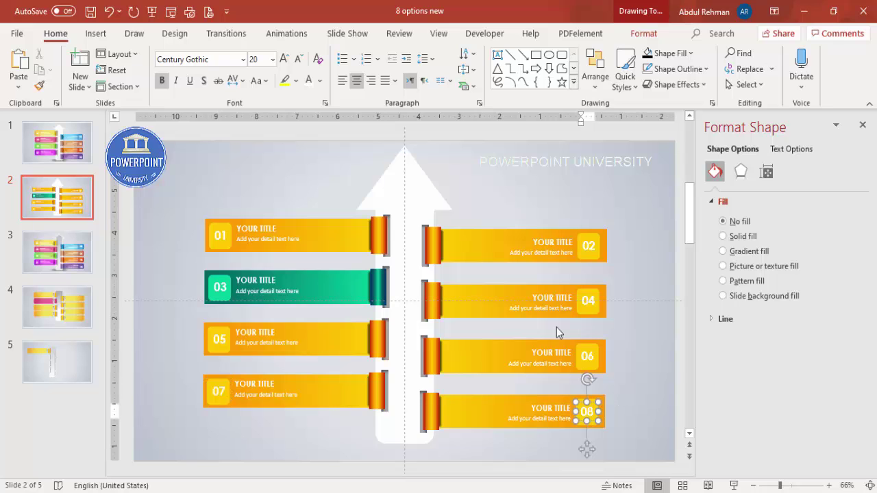
click(538, 183)
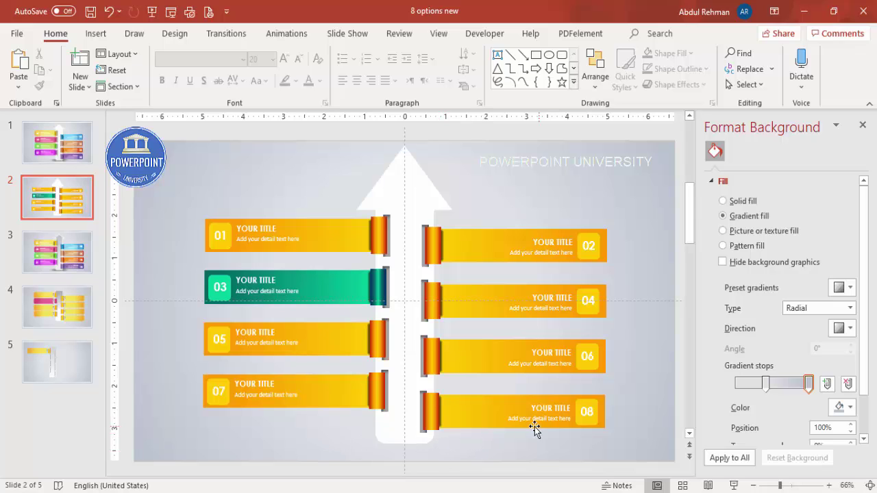
Step: Draw a wide, flat oval under the arrow at the slide bottom with no outline
click(96, 33)
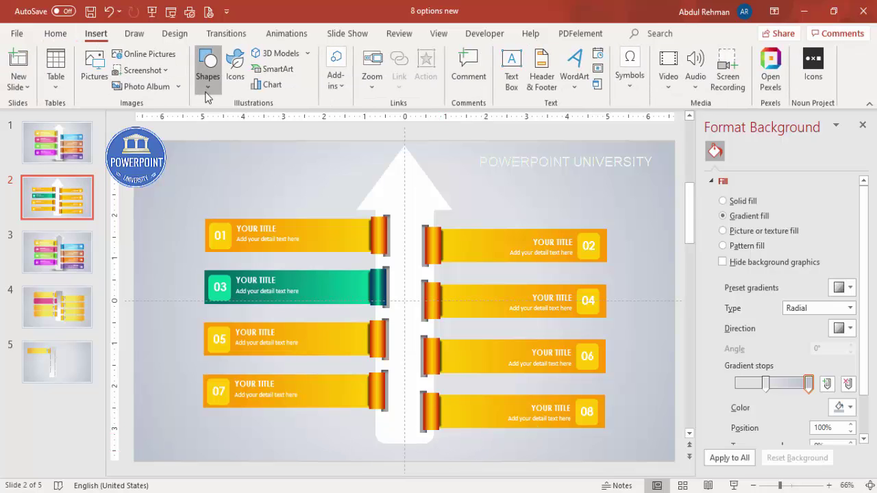
click(207, 68)
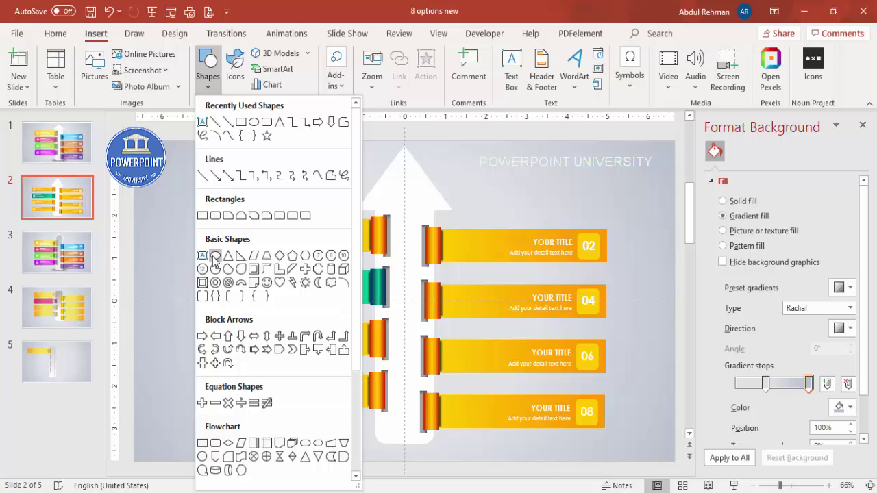
click(215, 258)
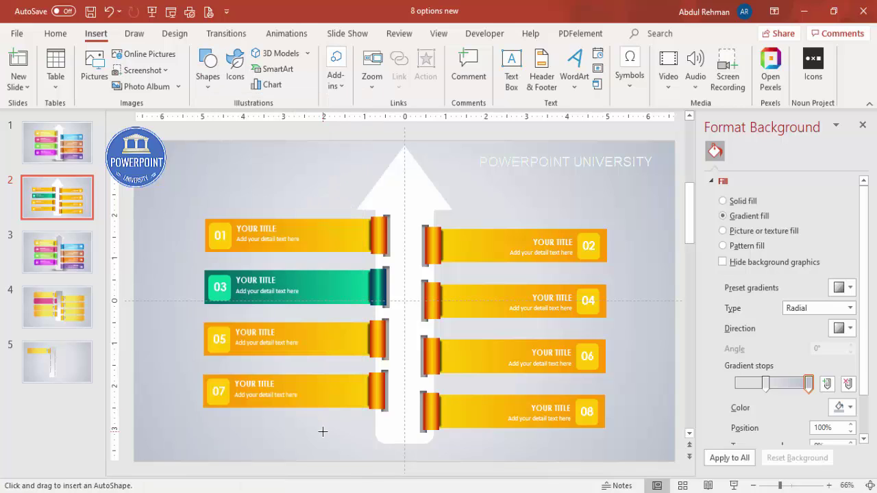
drag(314, 433, 502, 458)
drag(447, 451, 439, 451)
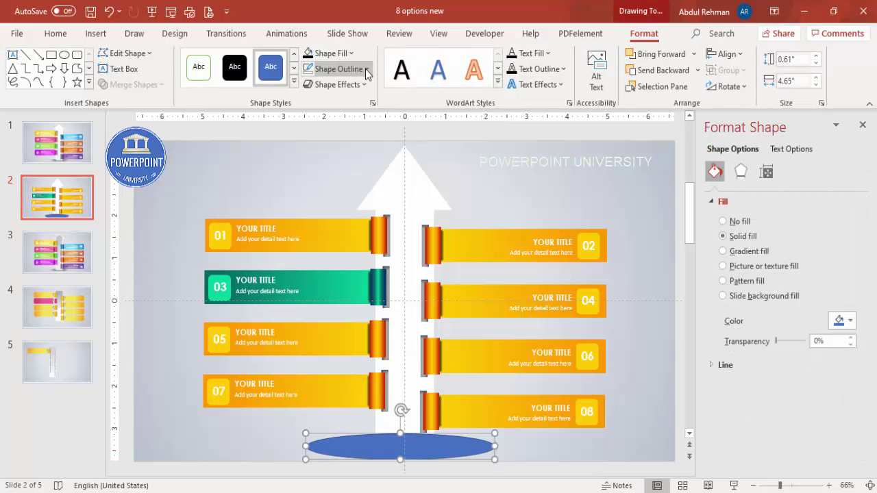
click(334, 68)
click(346, 256)
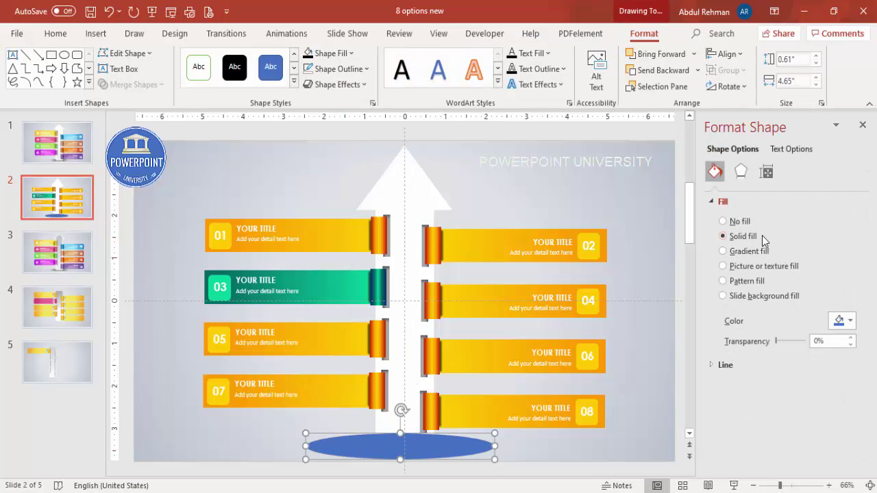
Step: Give the oval a centred Radial gradient fill
click(753, 251)
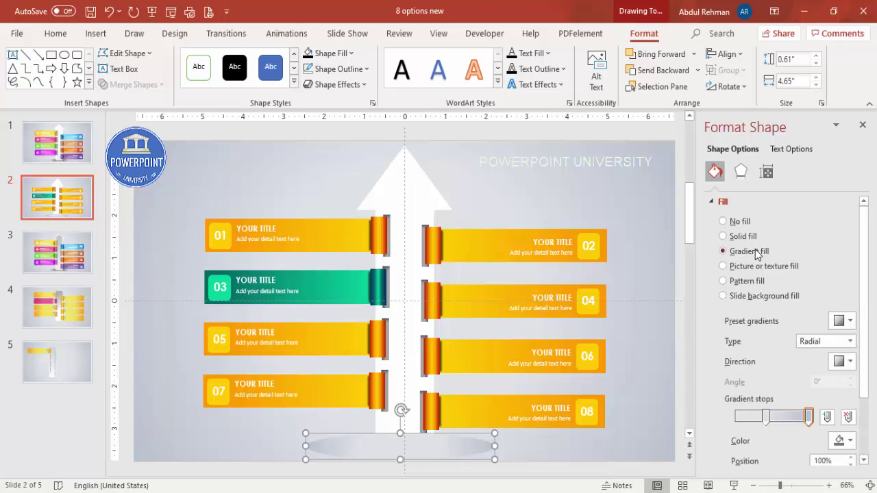
click(826, 341)
click(811, 366)
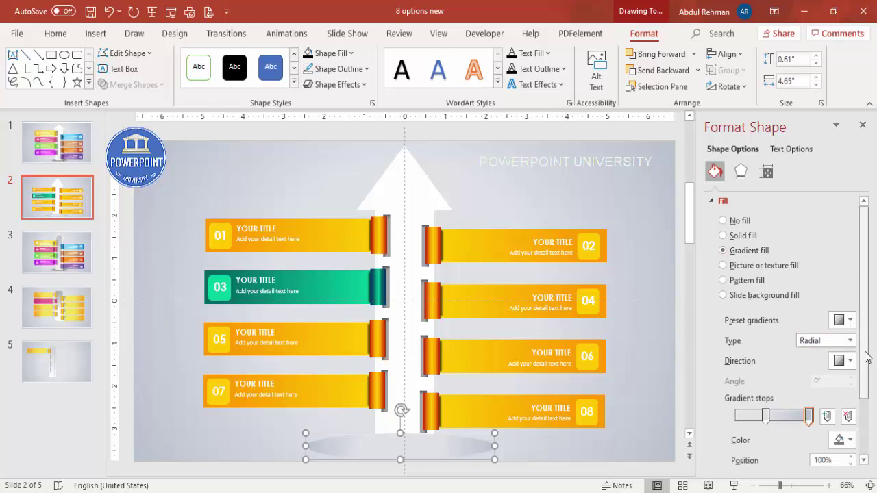
scroll(812, 333, down, 2)
click(841, 307)
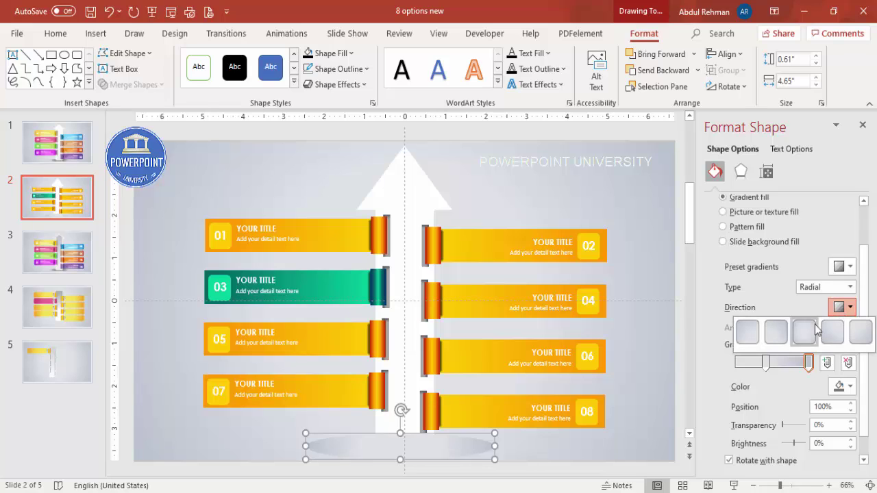
click(808, 333)
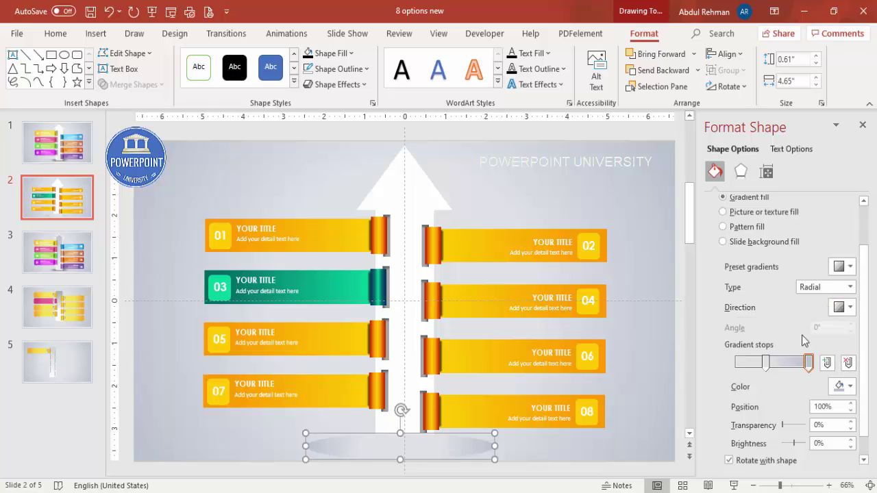
Step: Set the gradient stops: black centre at 42% transparency, fully transparent background-grey end
click(765, 362)
click(834, 385)
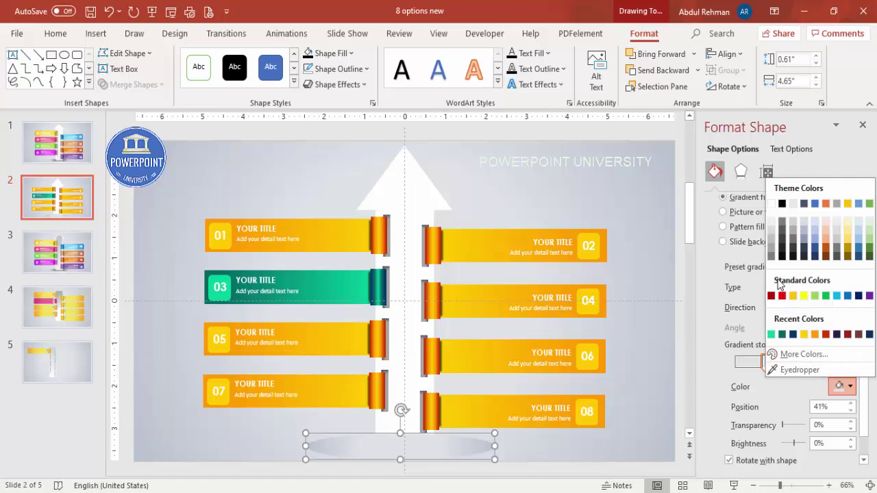
click(783, 206)
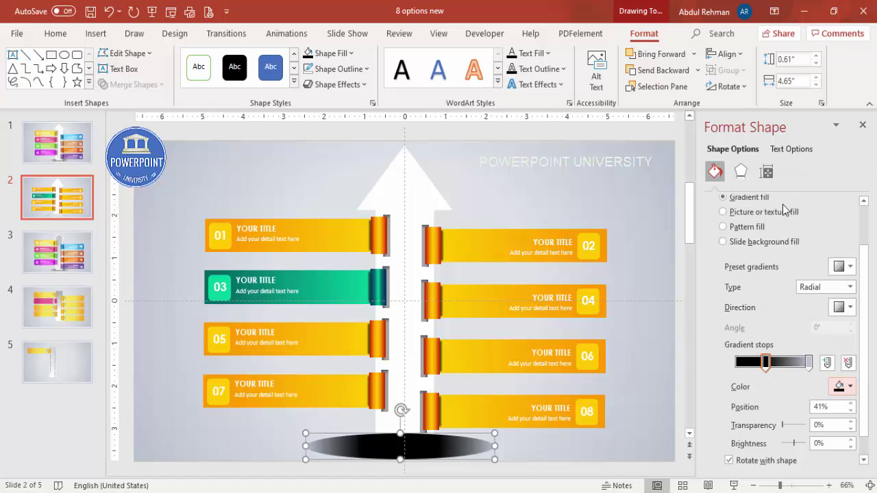
click(808, 362)
click(842, 386)
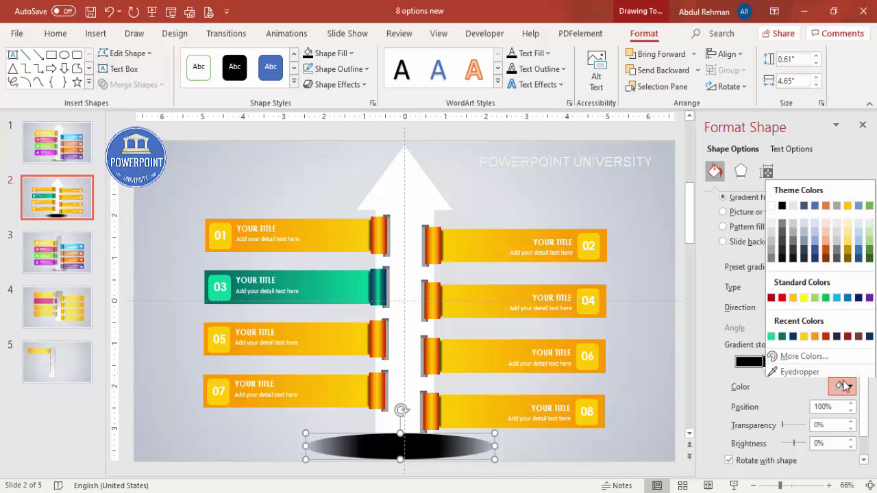
click(796, 372)
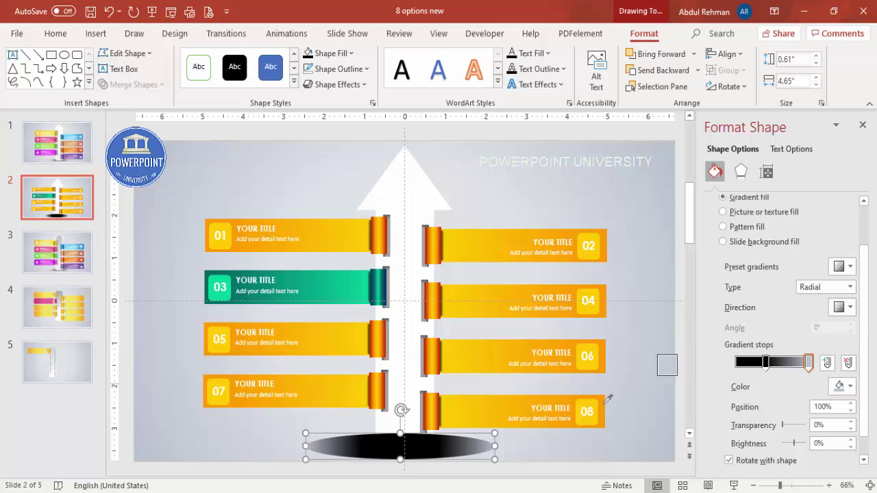
click(514, 440)
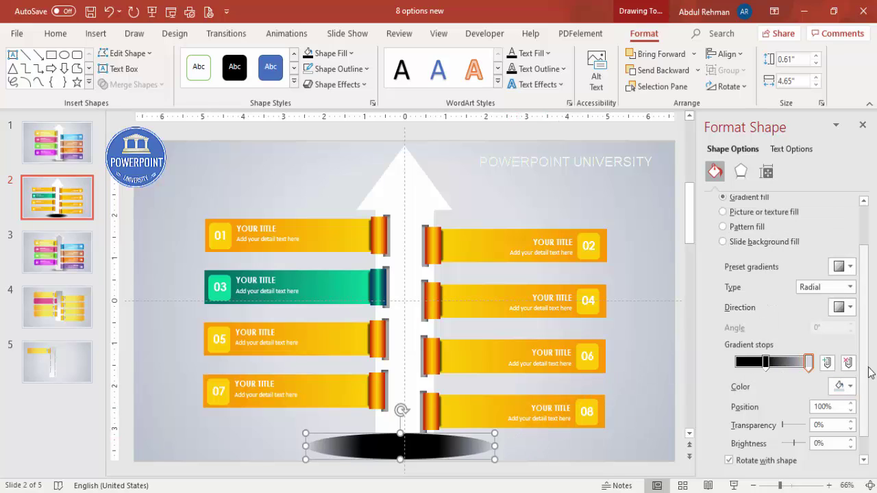
drag(782, 425, 806, 425)
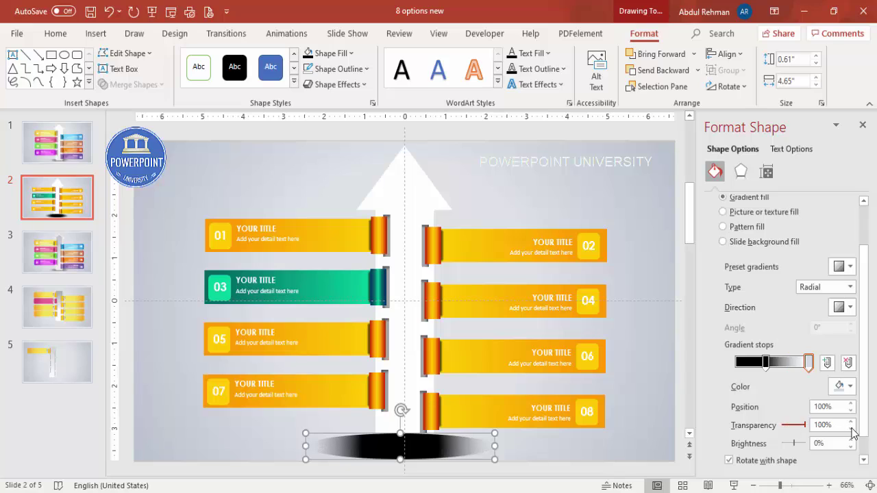
drag(766, 362, 750, 364)
drag(782, 425, 792, 426)
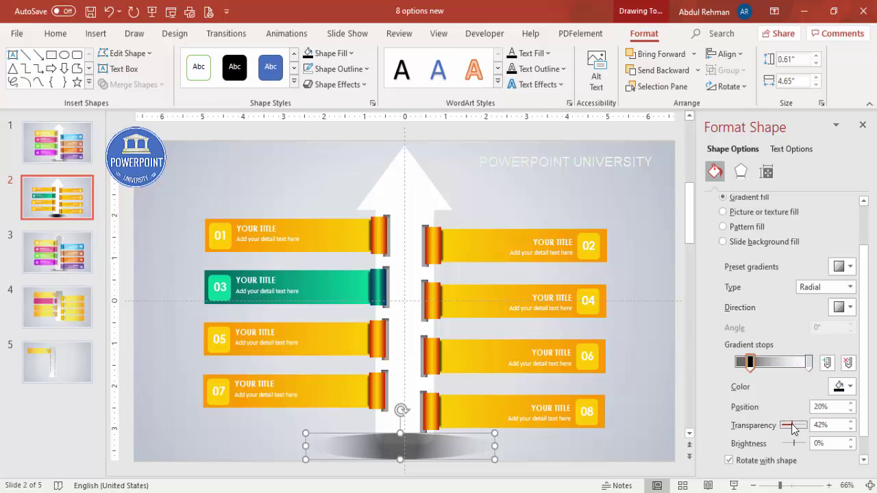
Step: Apply 11 pt soft edges to the oval
click(740, 172)
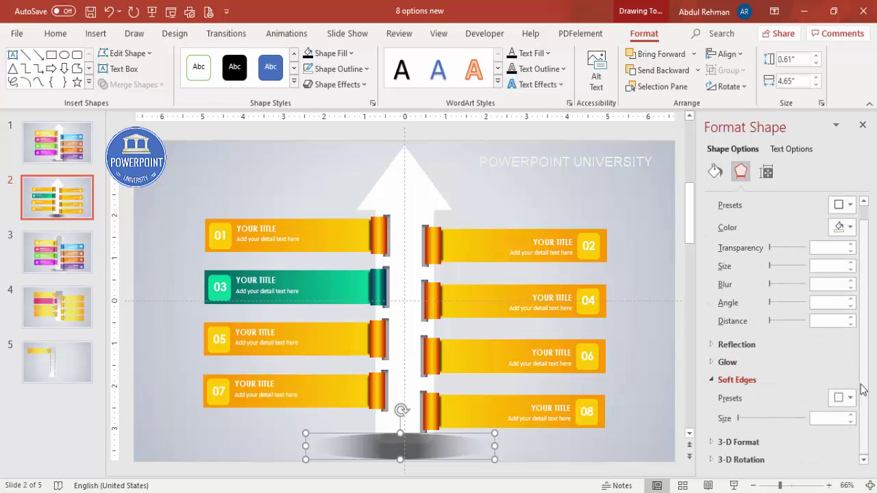
click(850, 415)
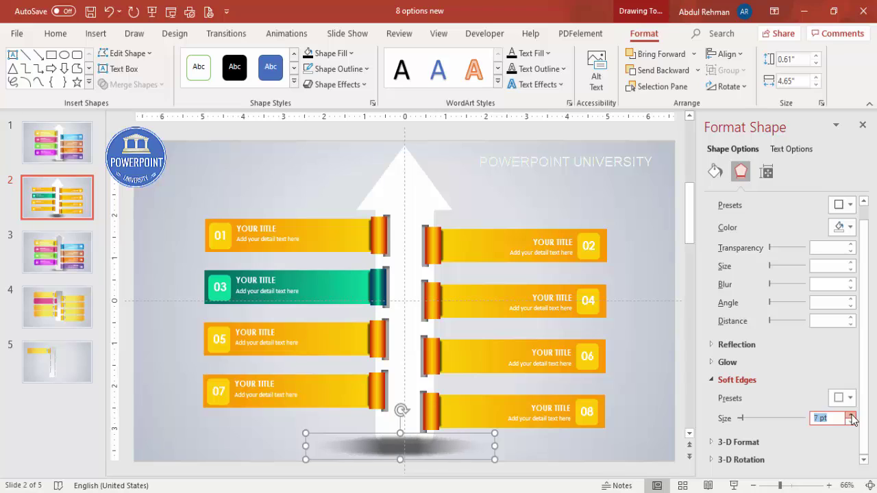
click(851, 414)
click(851, 415)
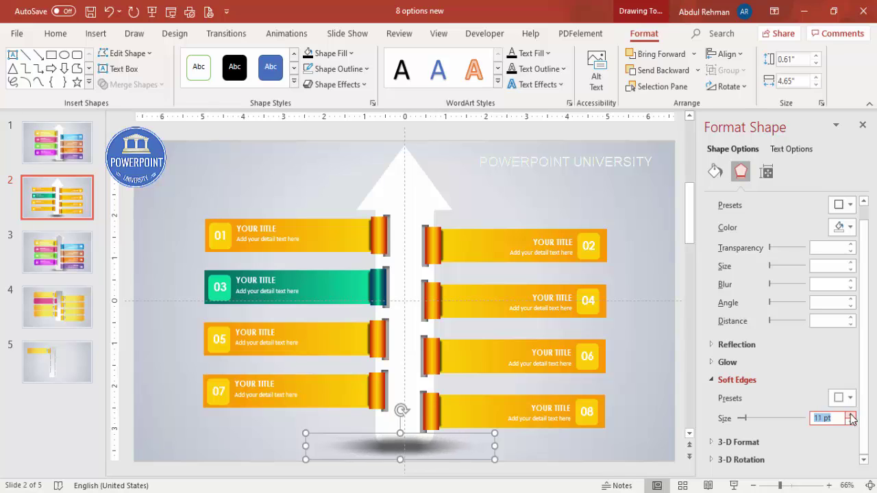
Step: Lower the dark gradient stop's transparency to 28%
click(715, 172)
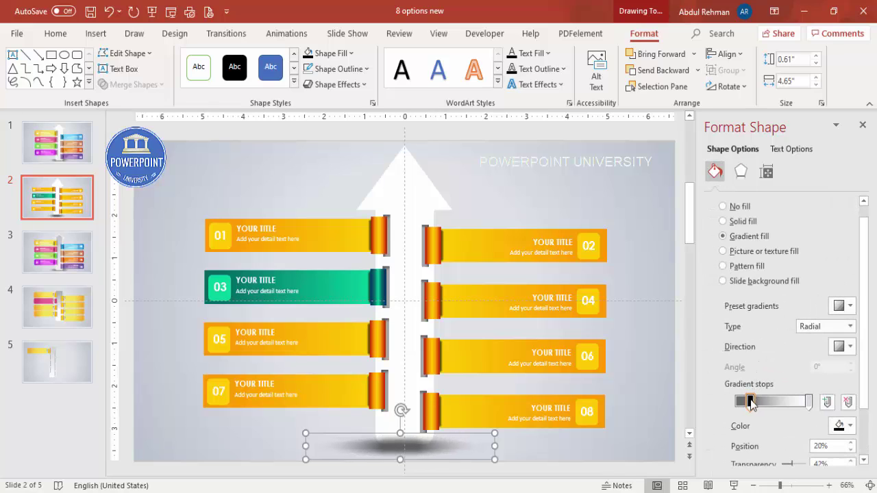
click(750, 401)
drag(868, 396, 867, 434)
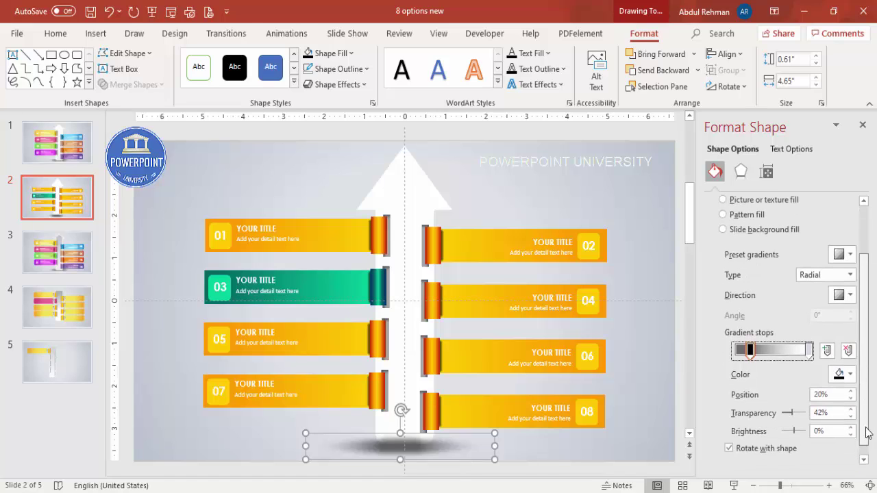
click(850, 416)
click(851, 416)
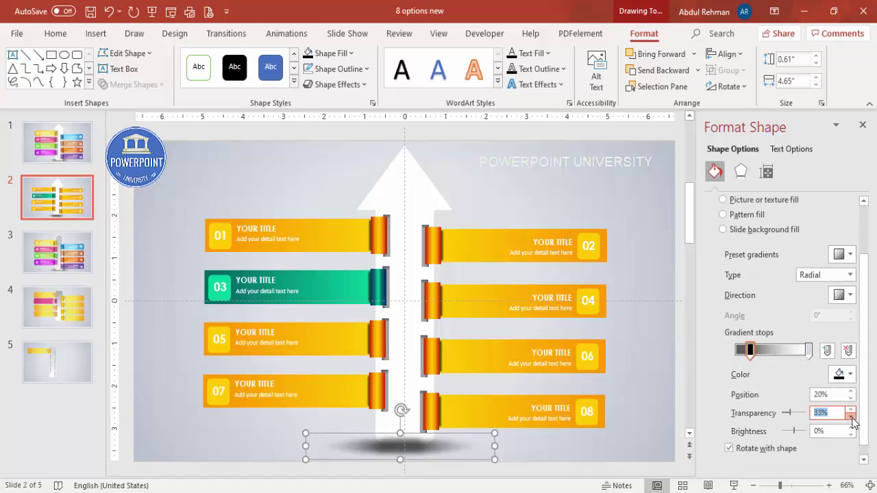
click(851, 415)
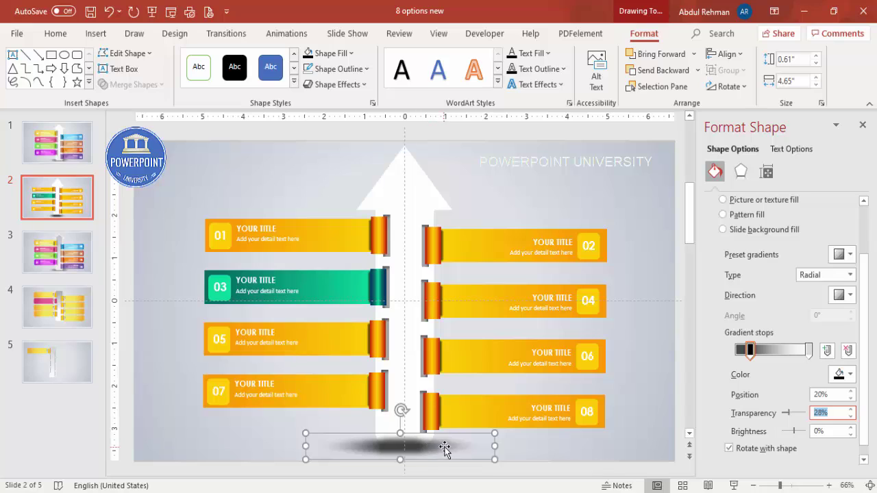
Step: Send the shadow oval to the back and position it under the arrow's base
click(697, 70)
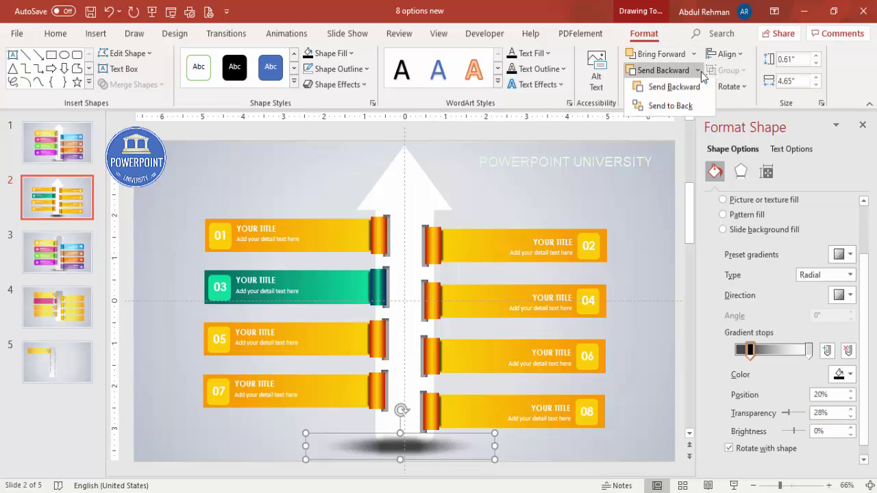
click(680, 110)
drag(455, 449, 456, 449)
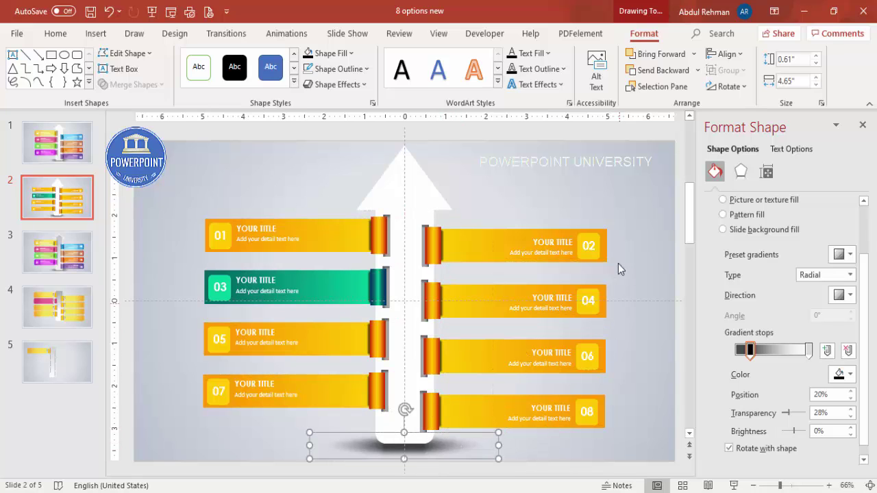
click(607, 180)
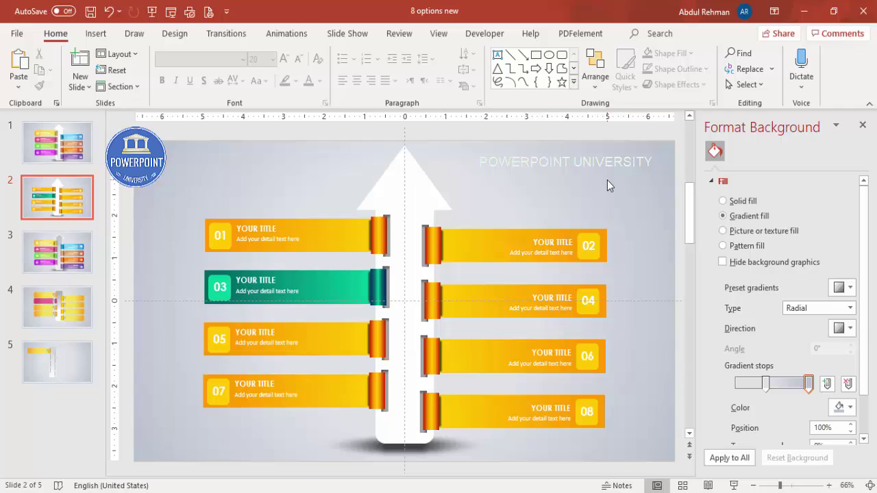